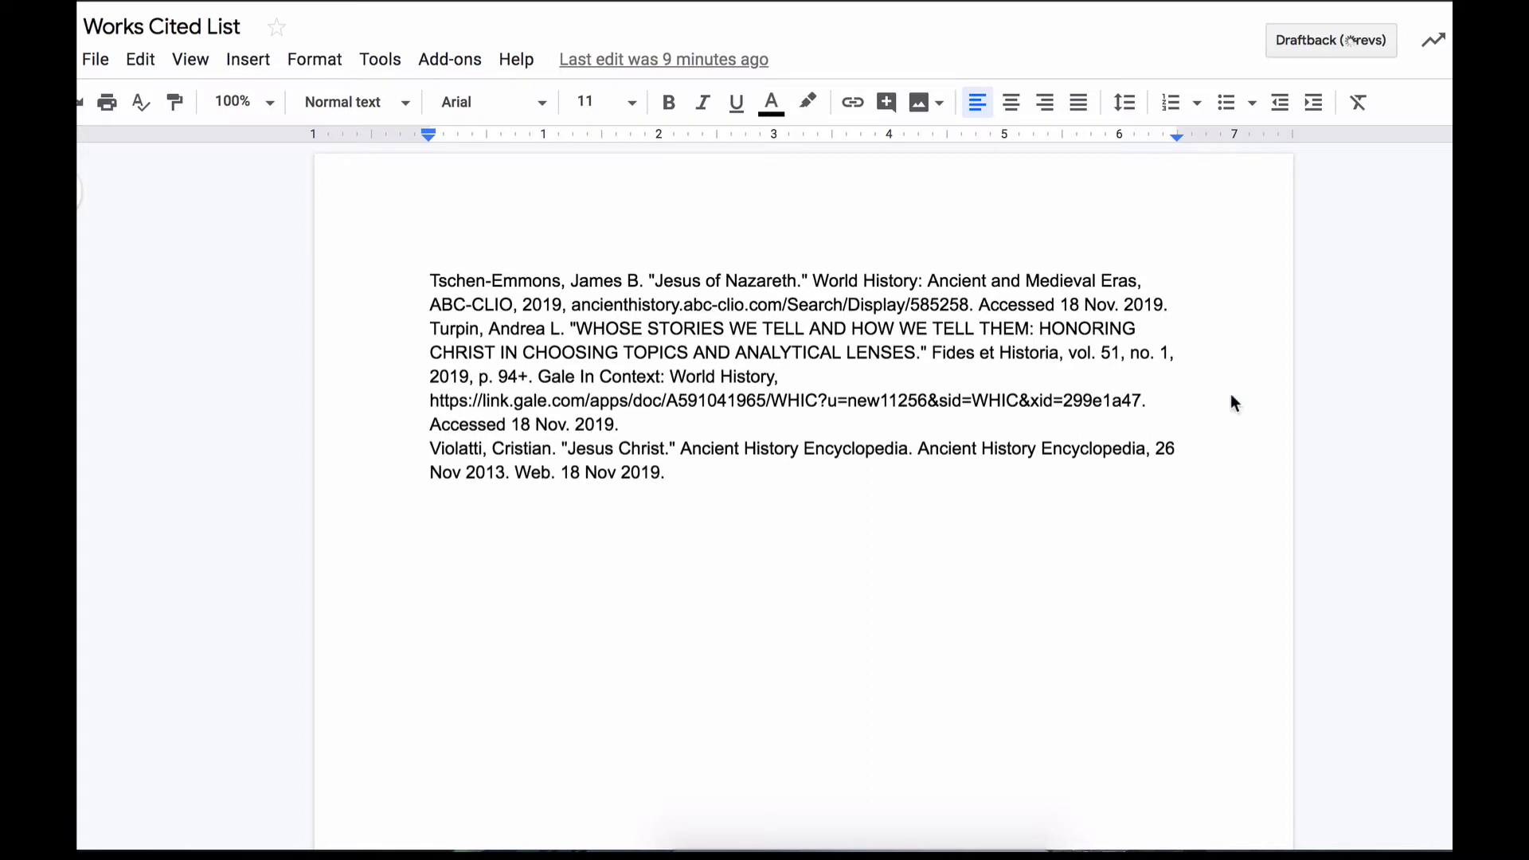
# Add a "Works Cited" heading on its own line above the first citation and center it, leaving a blank line below
pyautogui.click(431, 281)
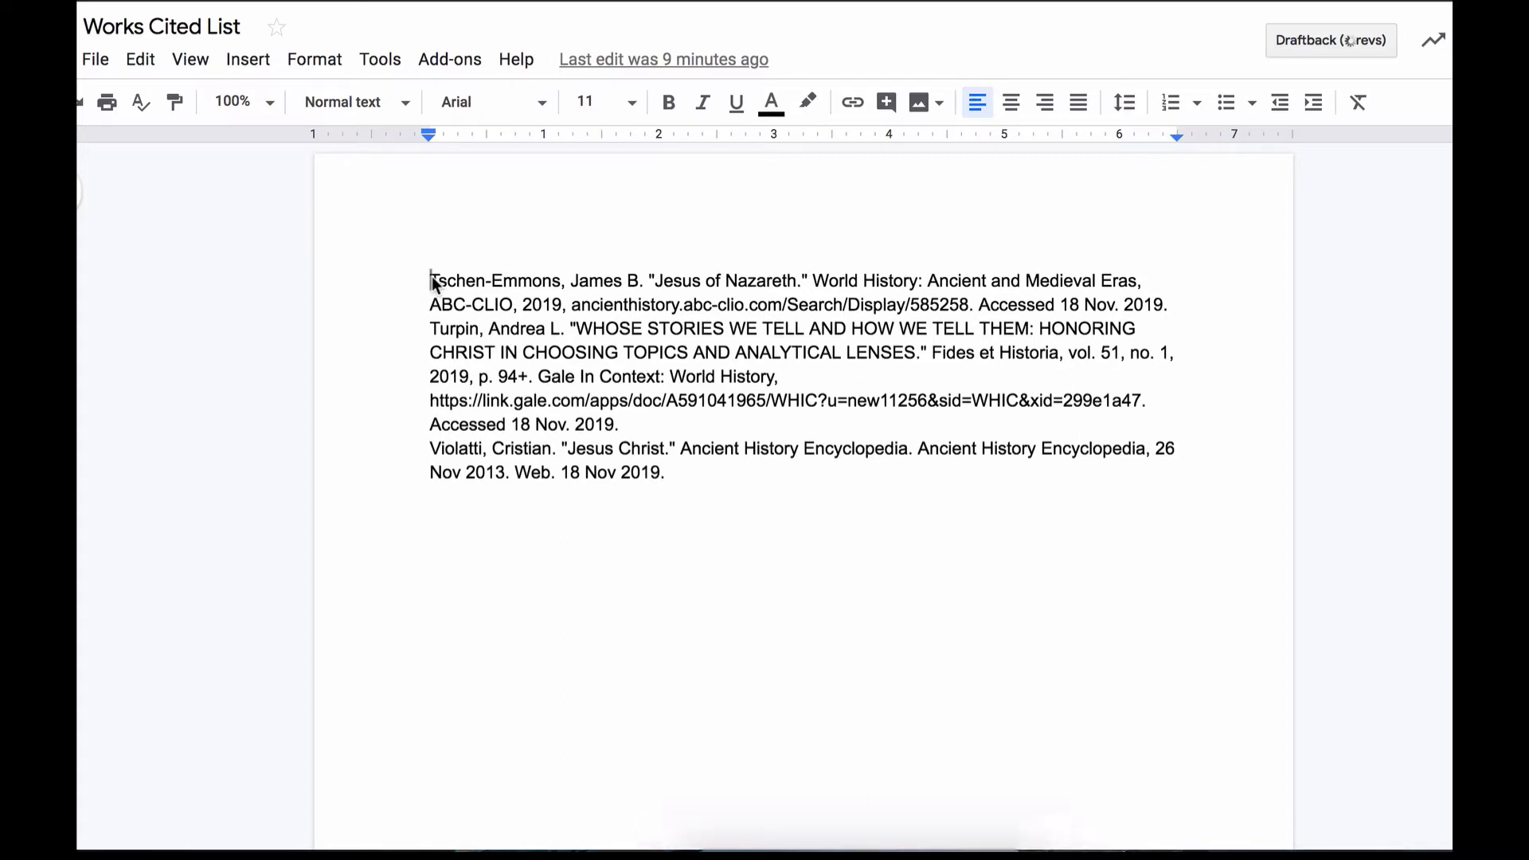
pyautogui.press('Return')
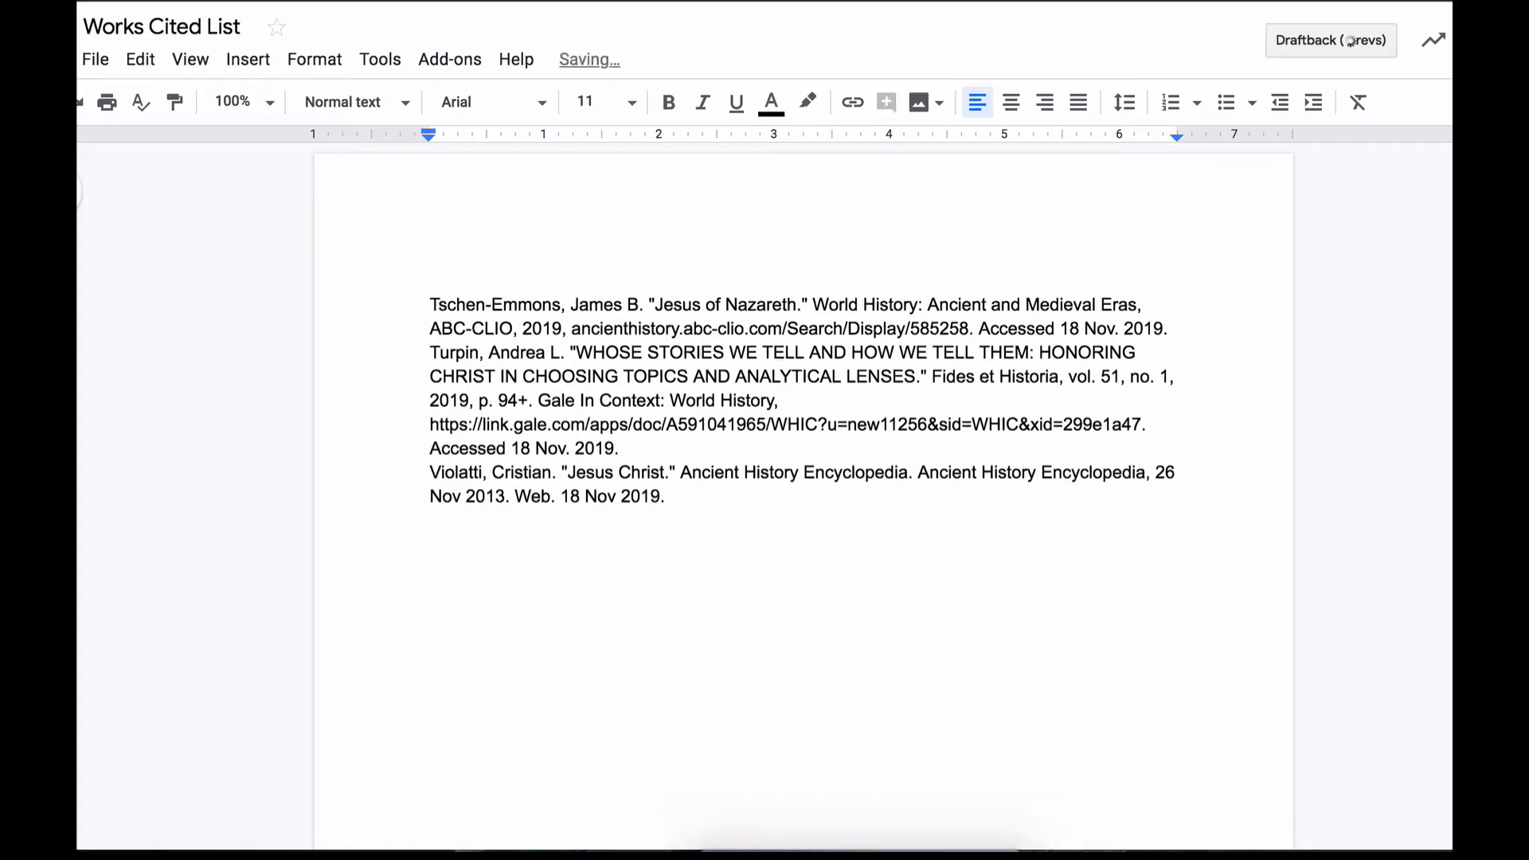
pyautogui.write('Works Cit')
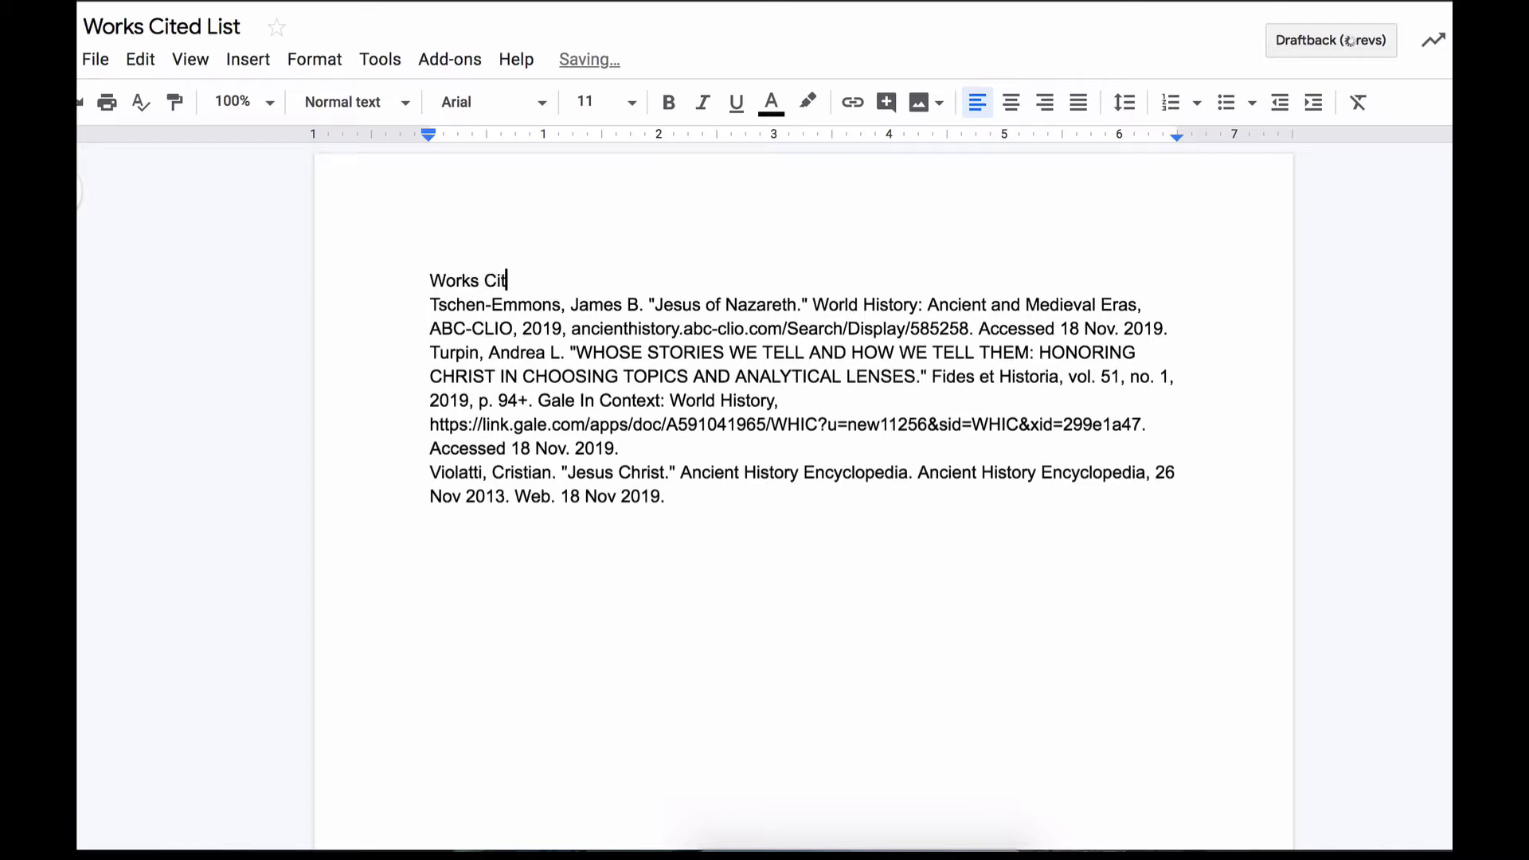
pyautogui.write('ed')
pyautogui.press('Return')
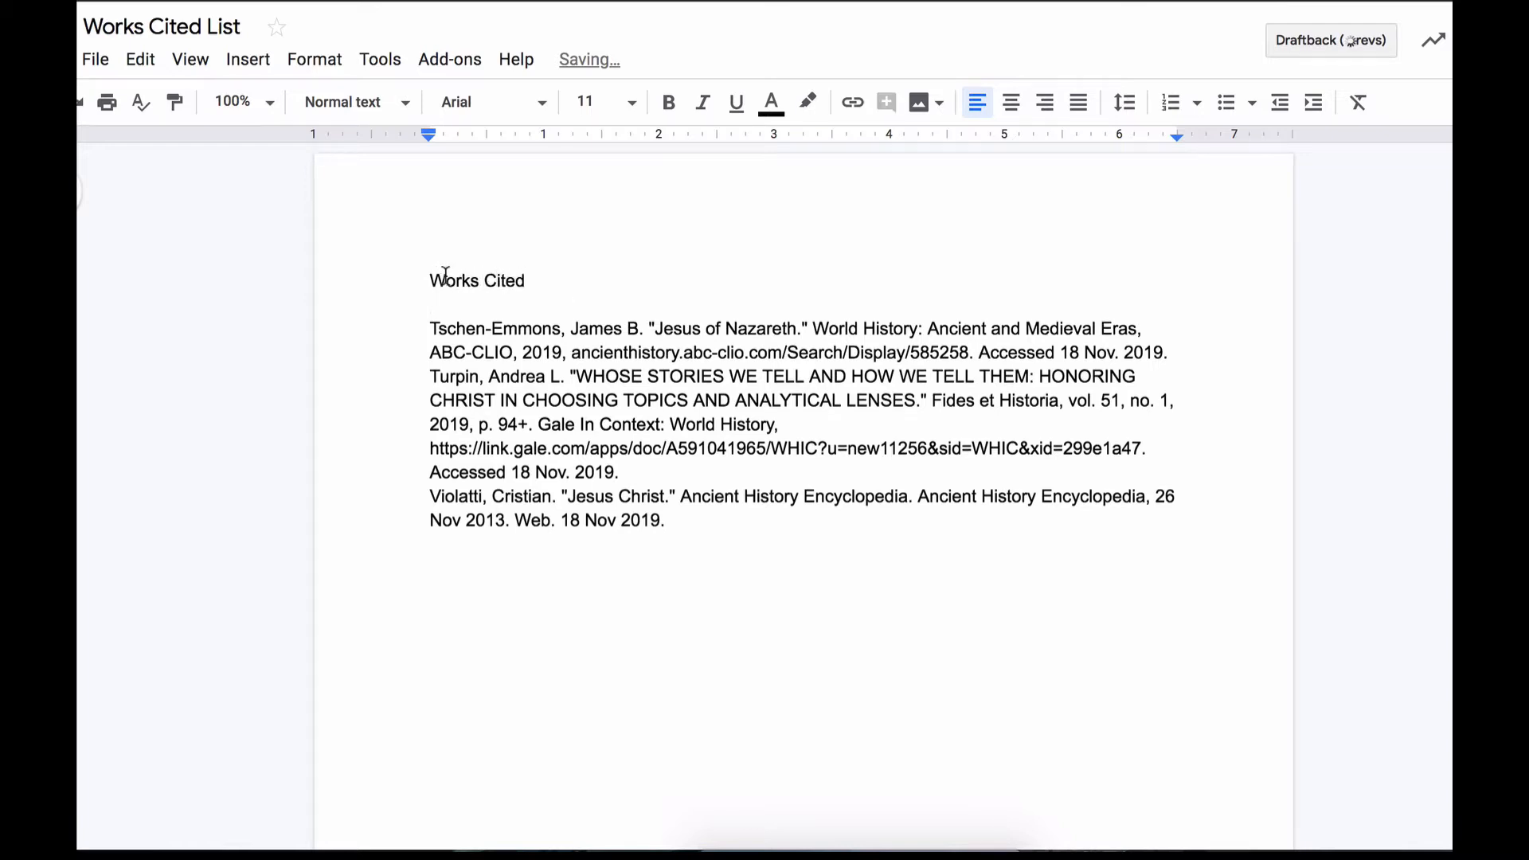
pyautogui.moveTo(430, 280); pyautogui.dragTo(527, 280)
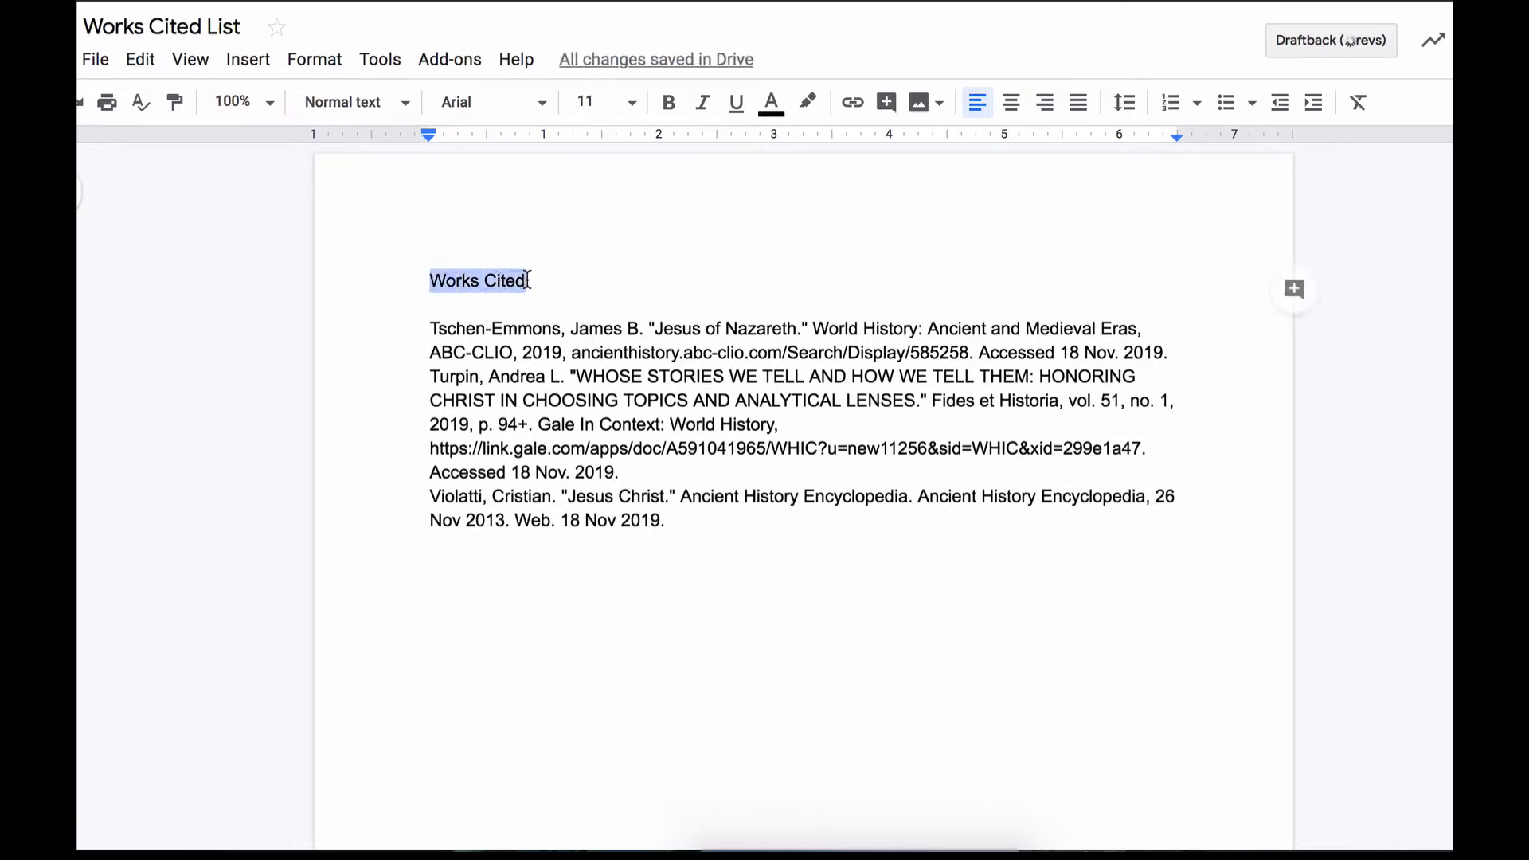
pyautogui.click(1012, 101)
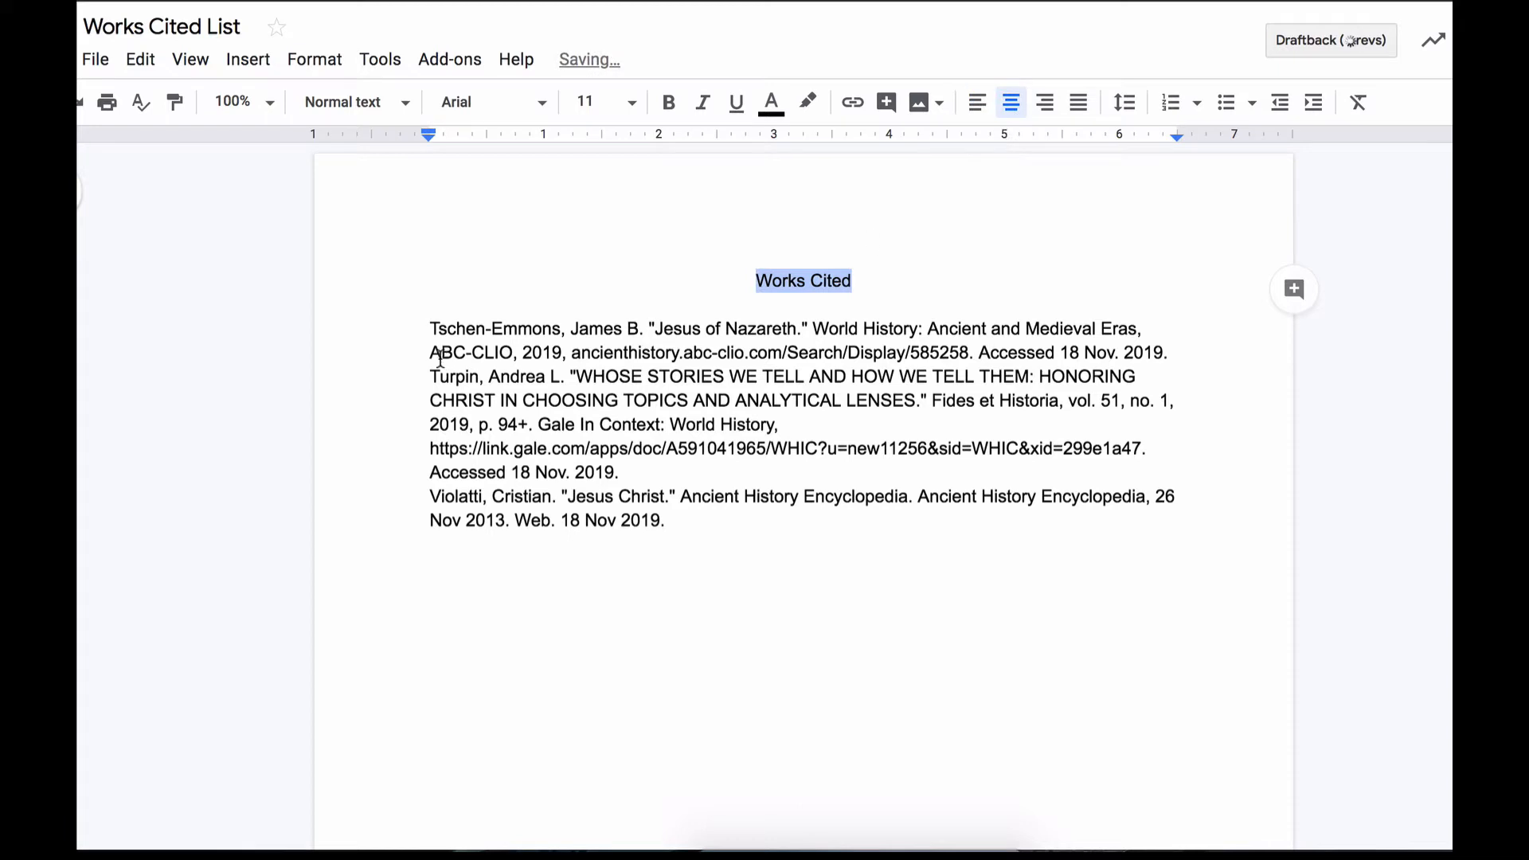
# Format the heading and all citations in Times New Roman at size 12
pyautogui.click(751, 279)
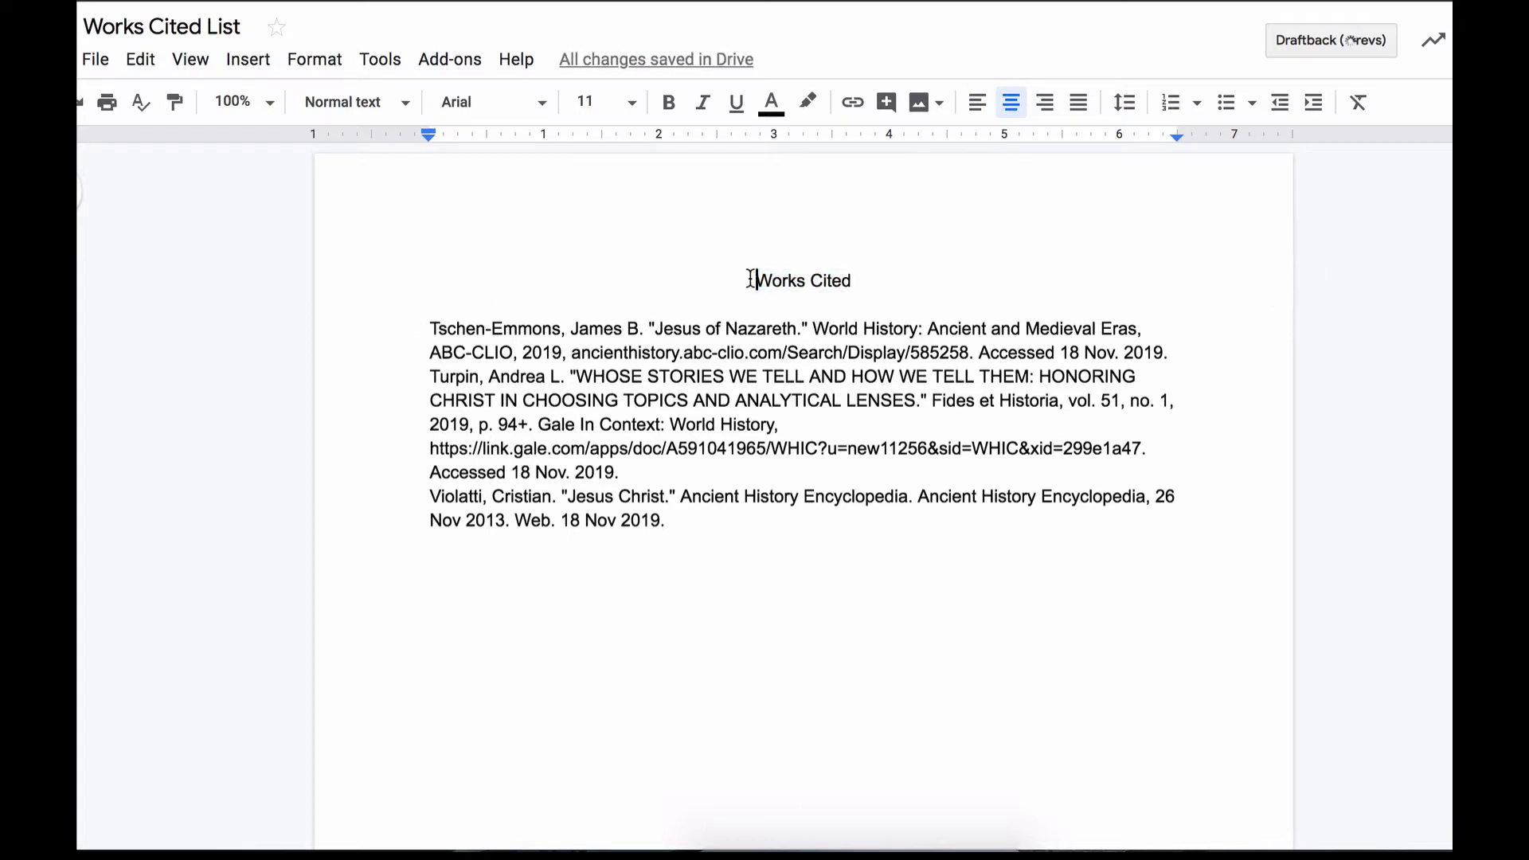
pyautogui.moveTo(751, 280); pyautogui.dragTo(751, 528)
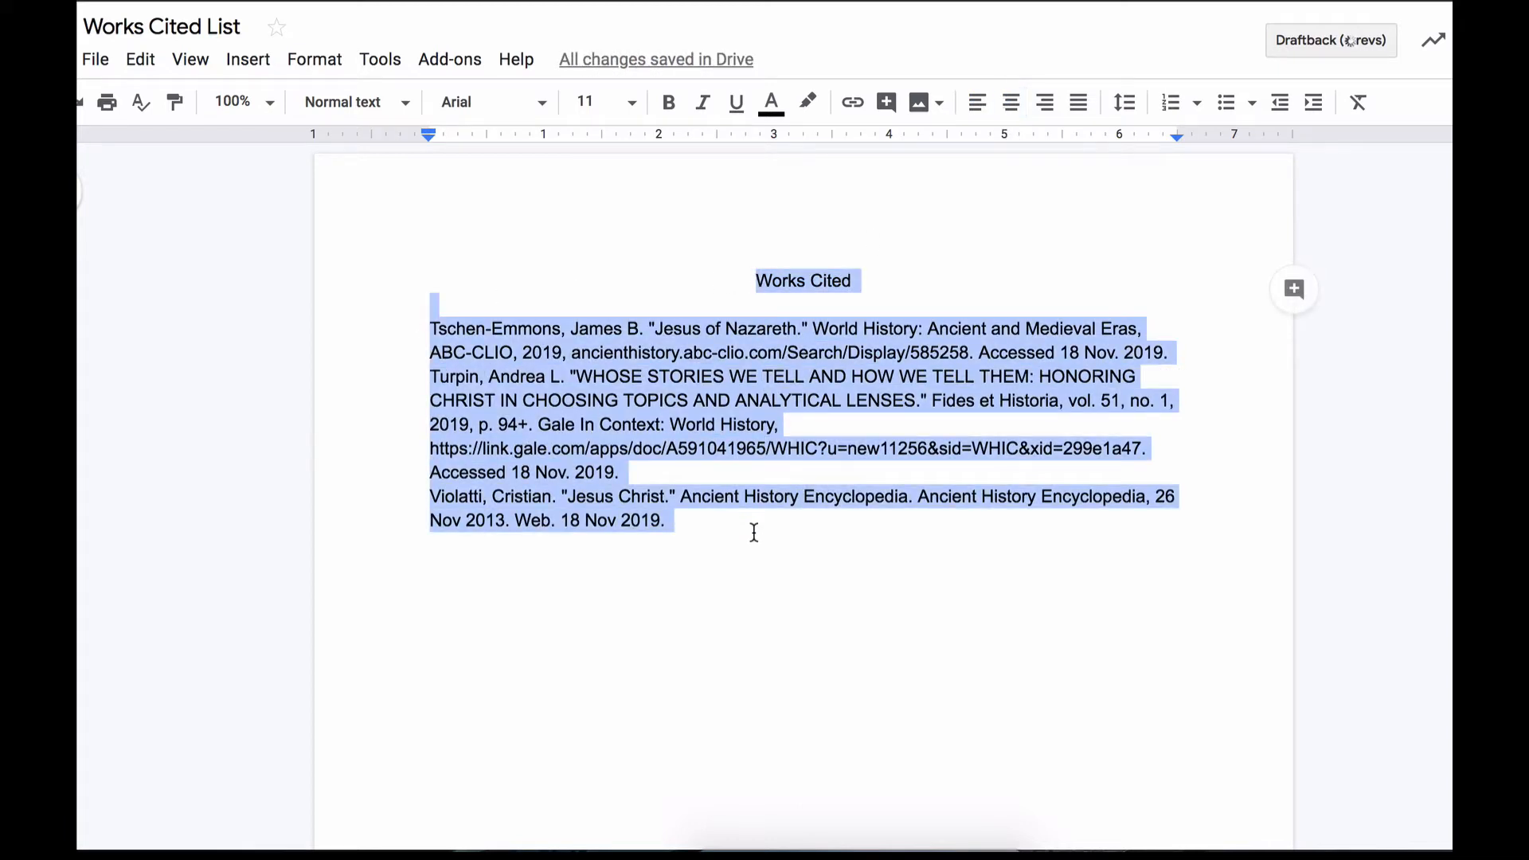
pyautogui.click(544, 110)
pyautogui.click(502, 247)
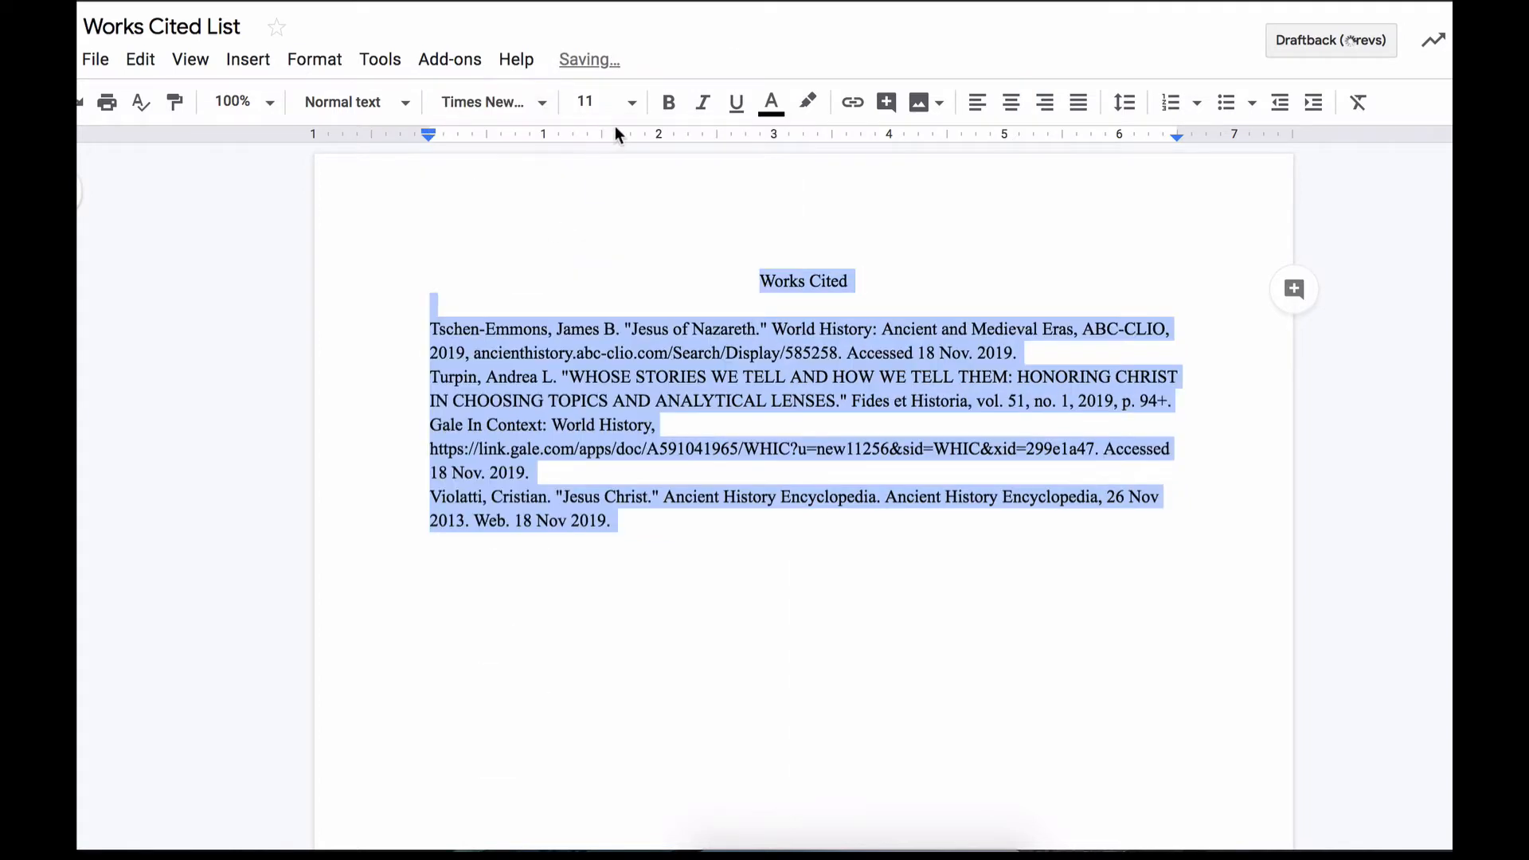
pyautogui.click(633, 103)
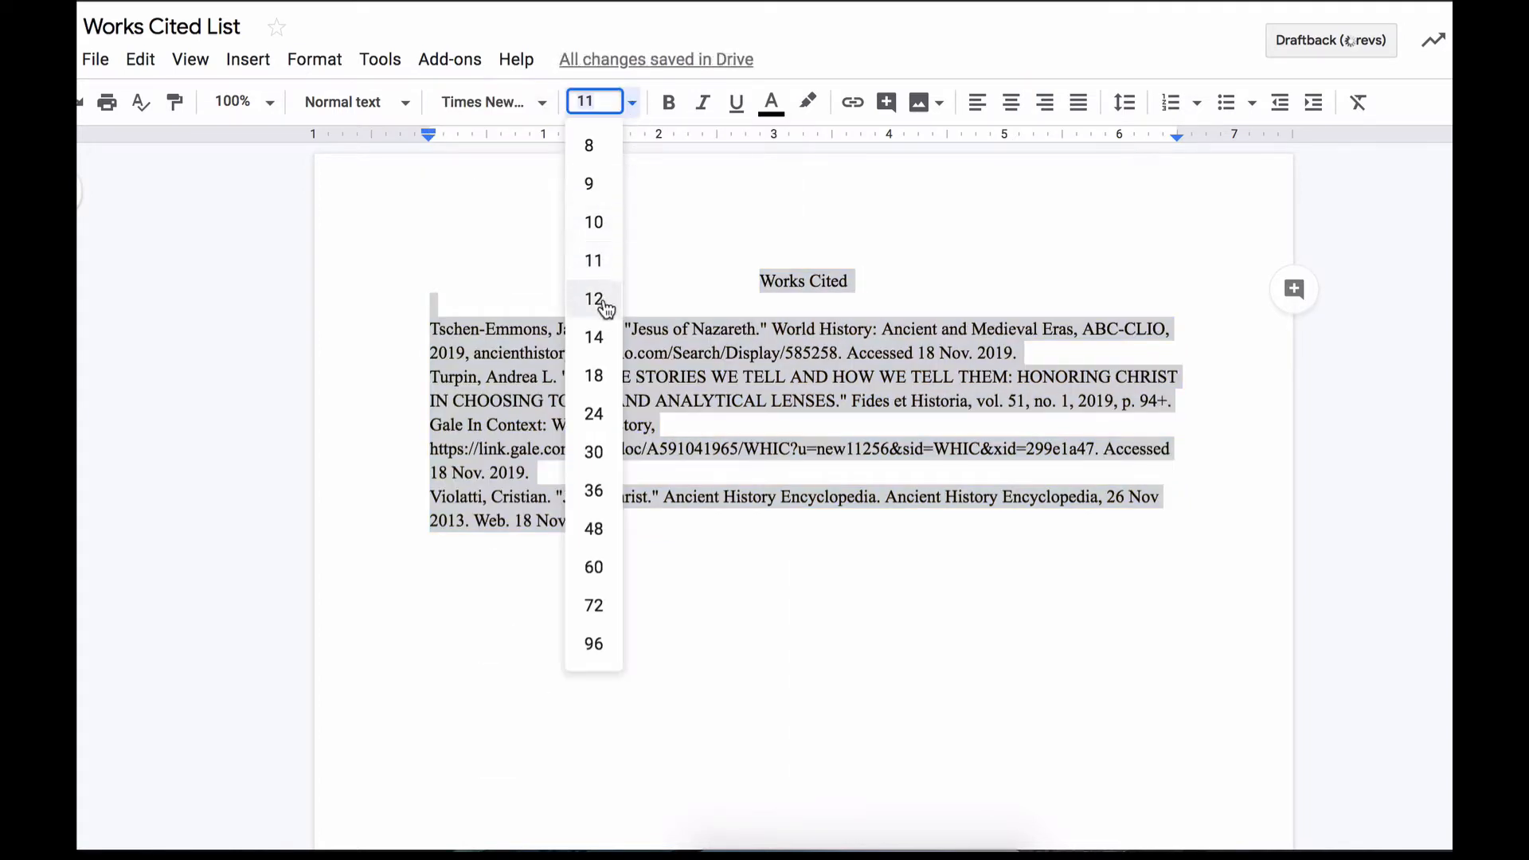
pyautogui.click(602, 301)
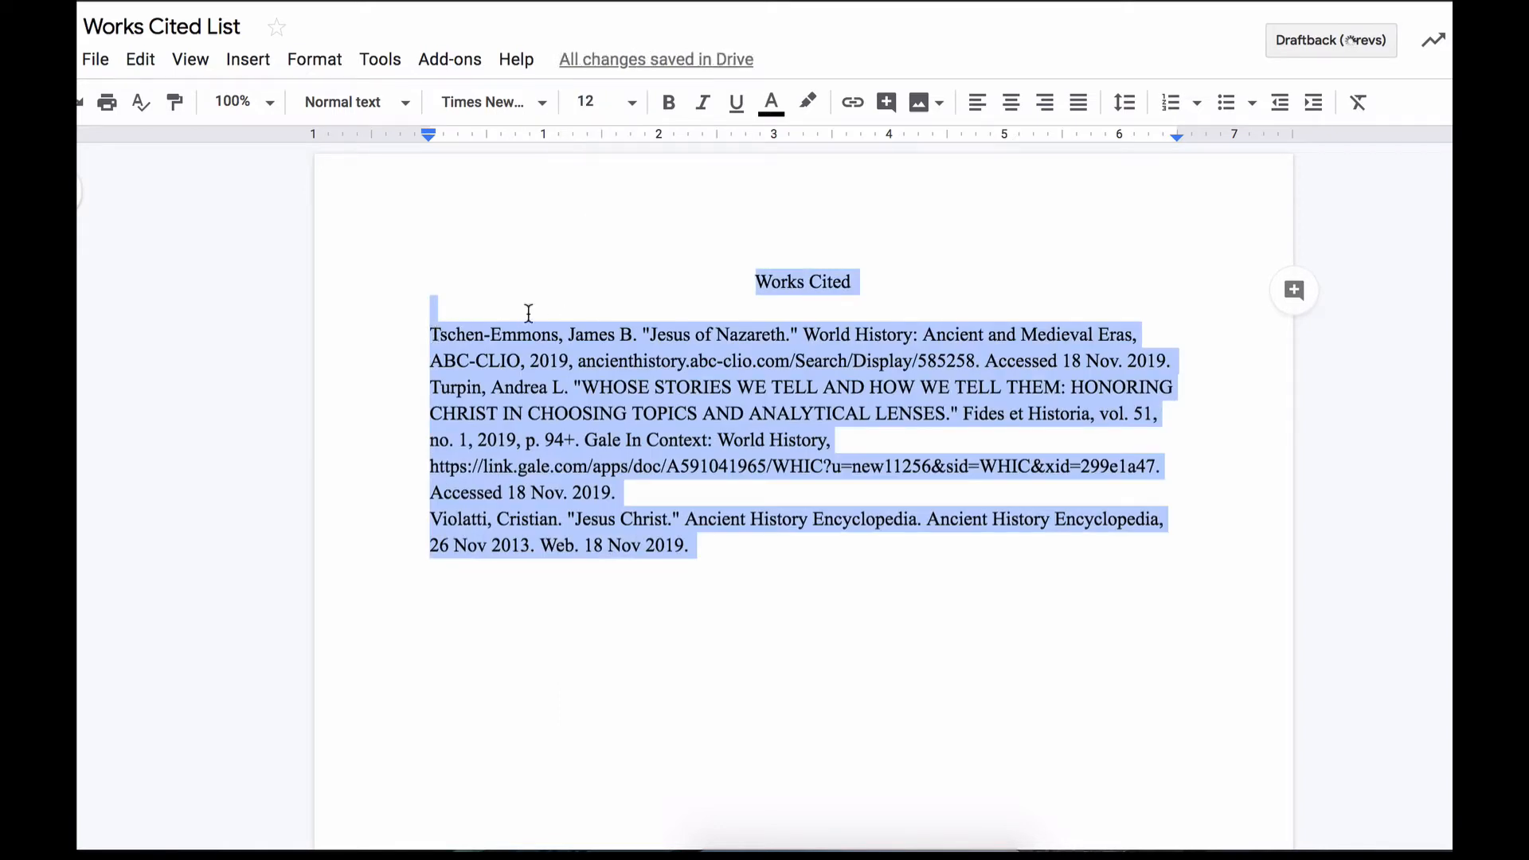
# Select all three citations below the heading, leaving out the heading itself
pyautogui.click(857, 281)
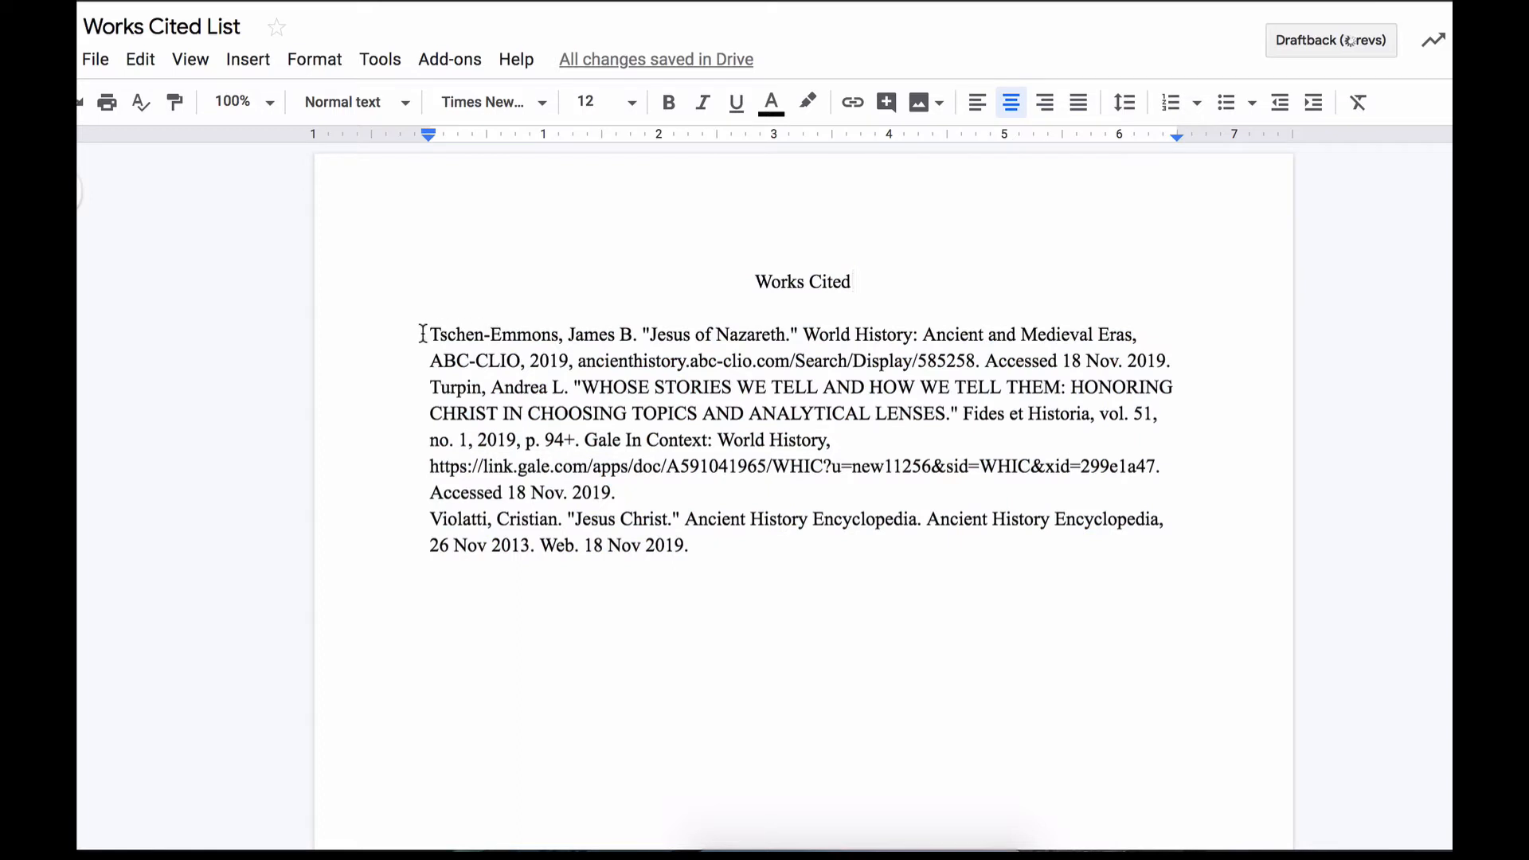
pyautogui.moveTo(429, 333); pyautogui.dragTo(689, 546)
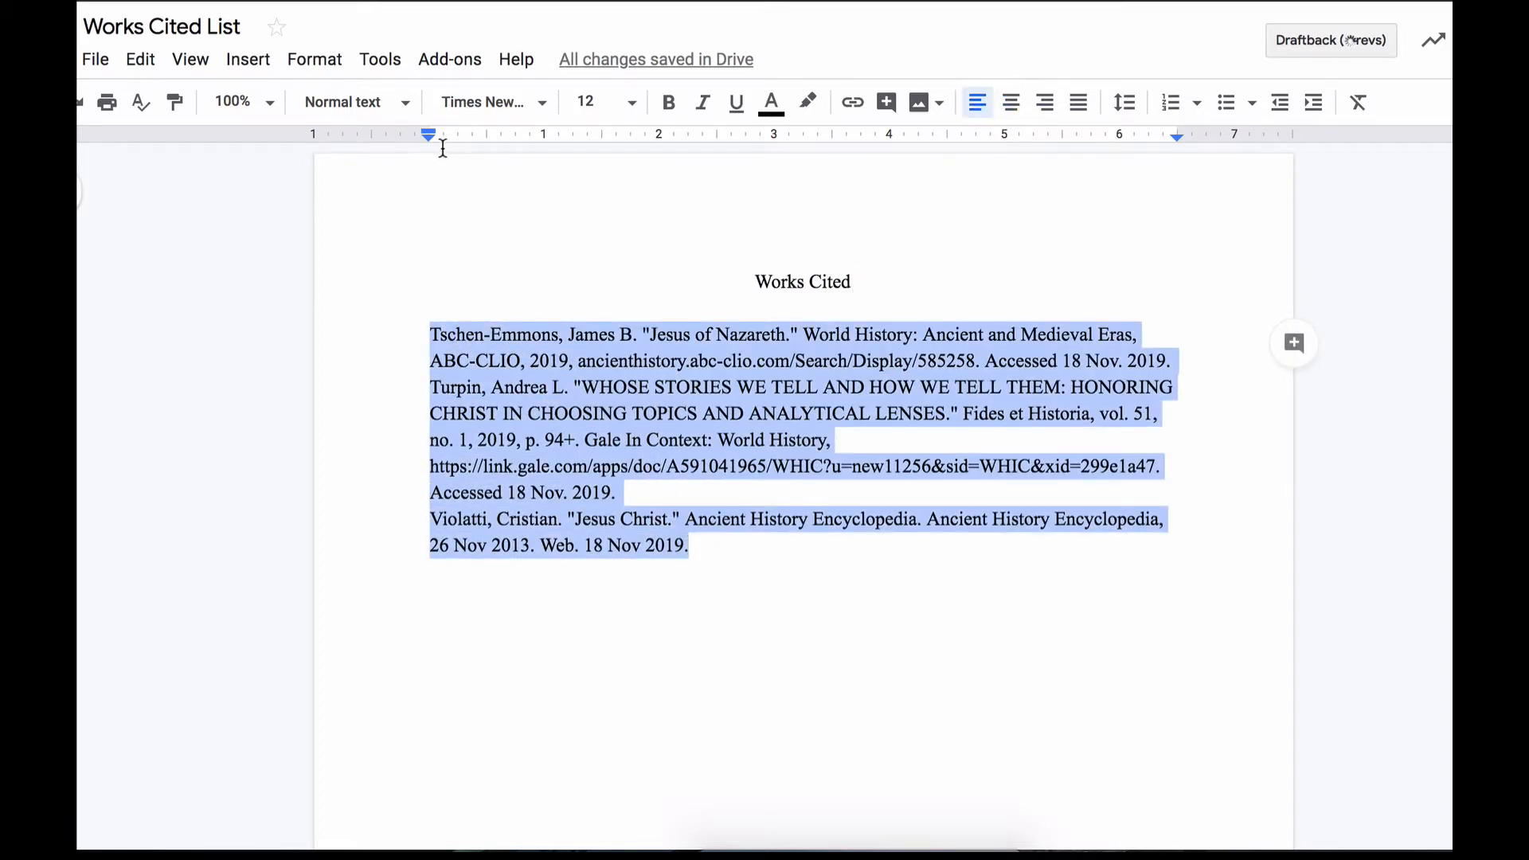
pyautogui.moveTo(429, 138); pyautogui.dragTo(428, 139)
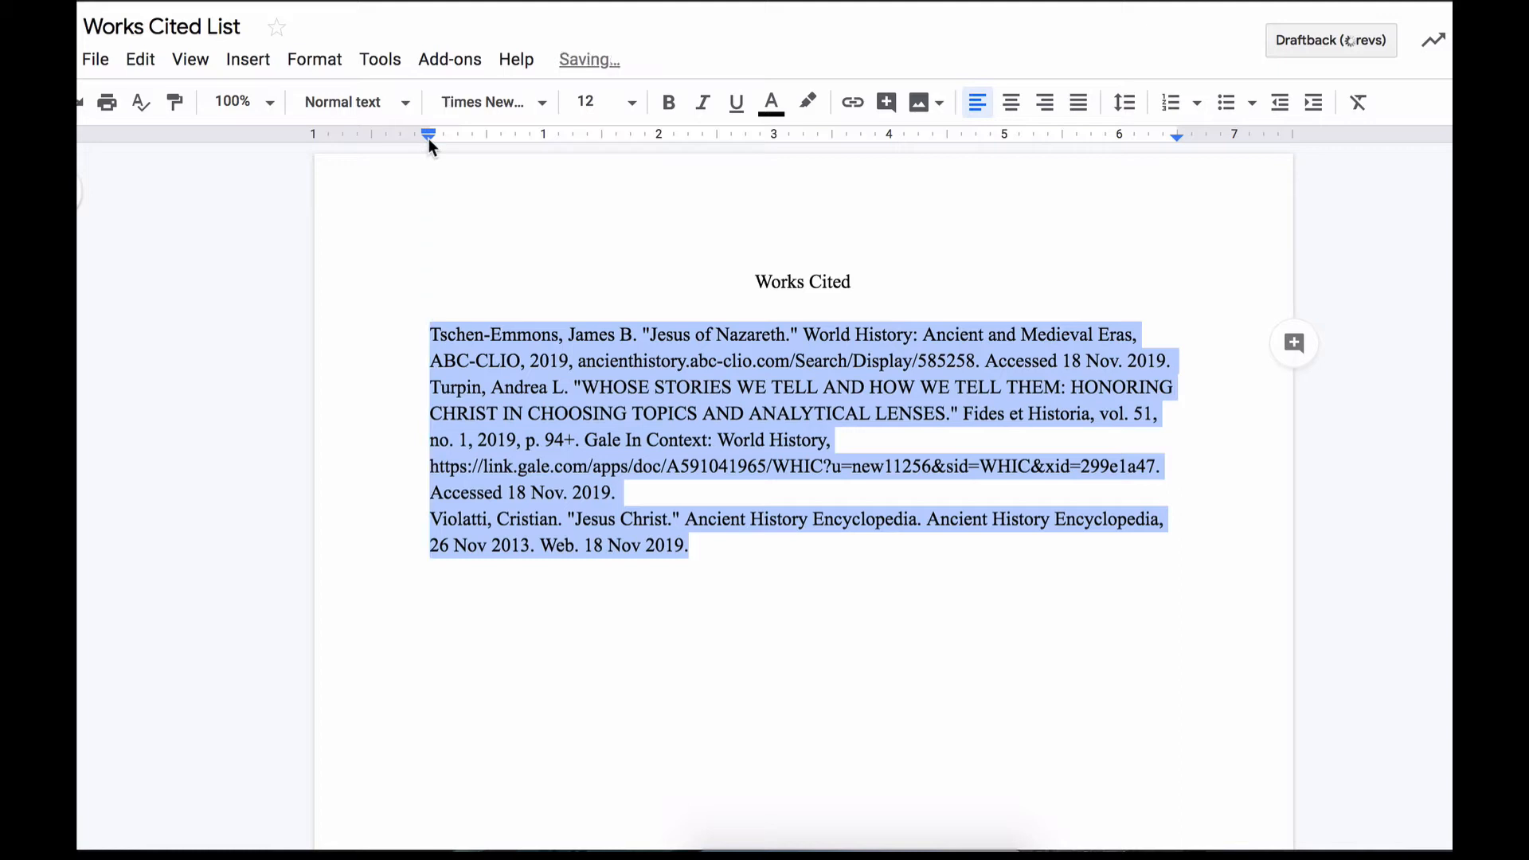
# Hide the document ruler and show it again
pyautogui.click(191, 60)
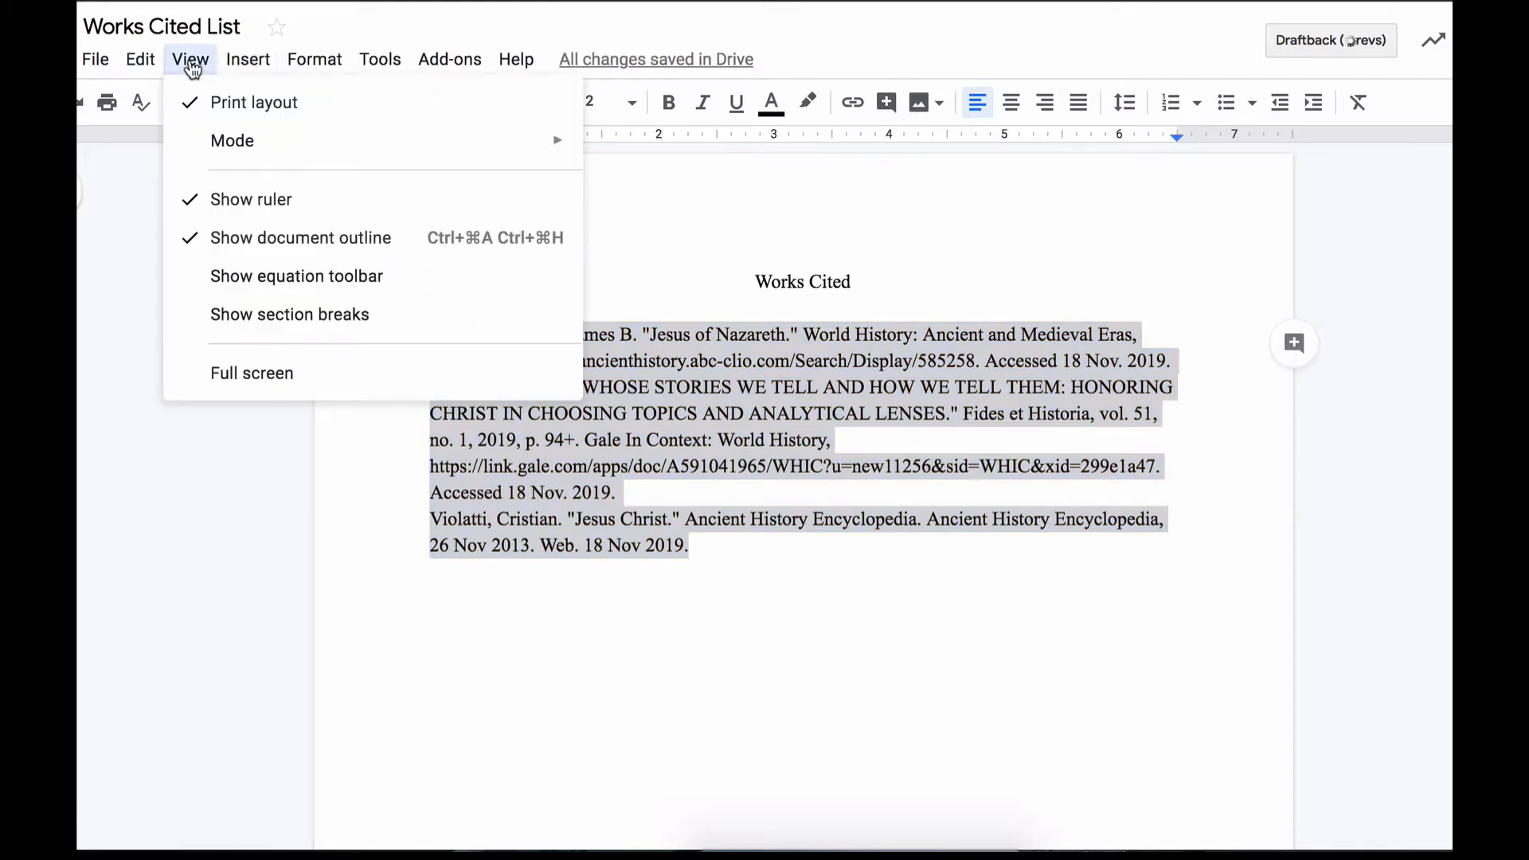
pyautogui.click(242, 199)
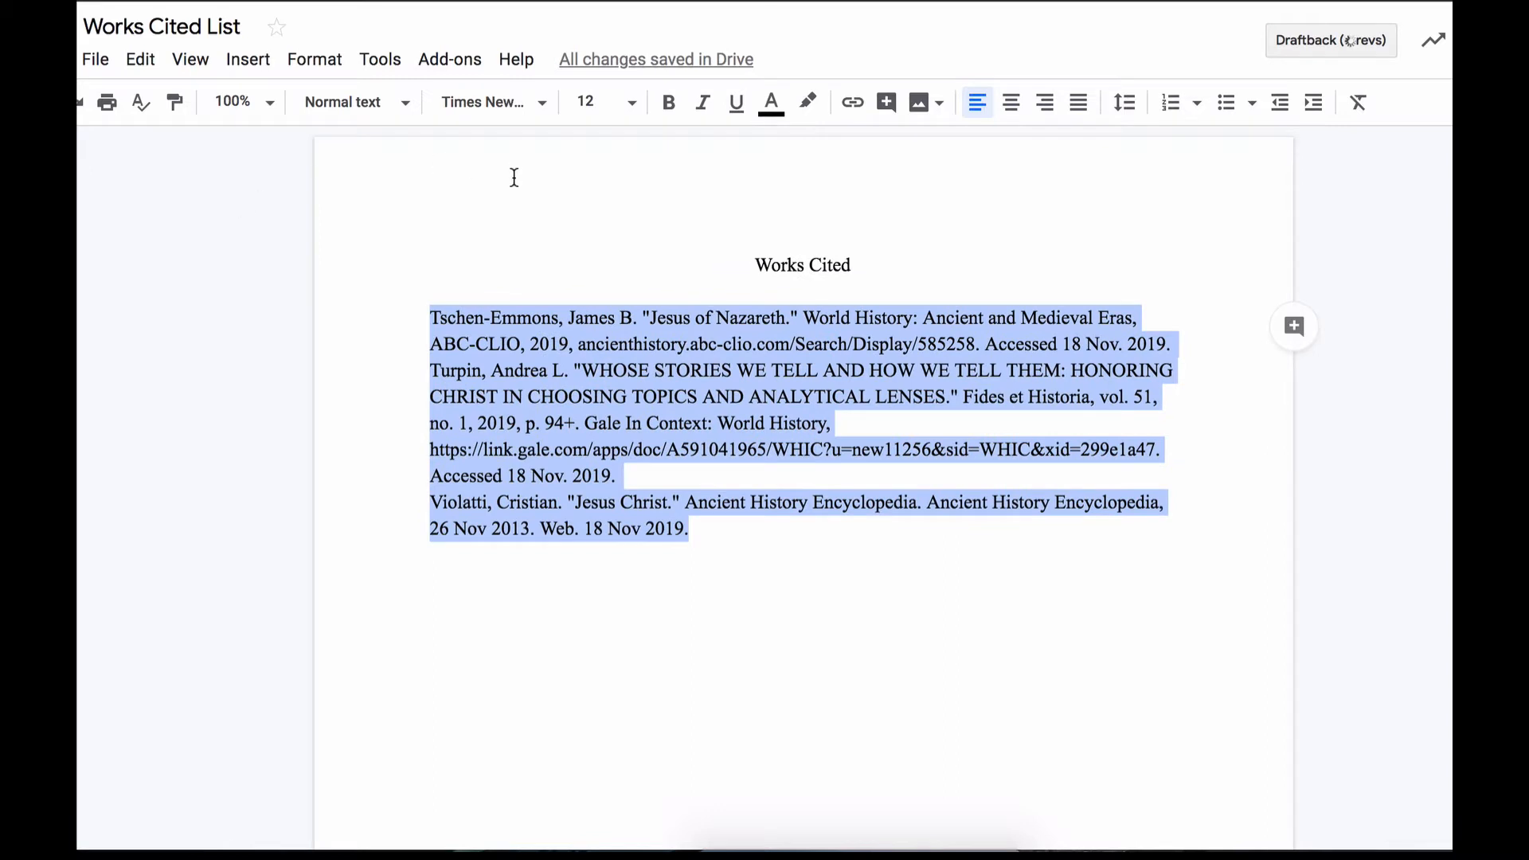
pyautogui.click(195, 62)
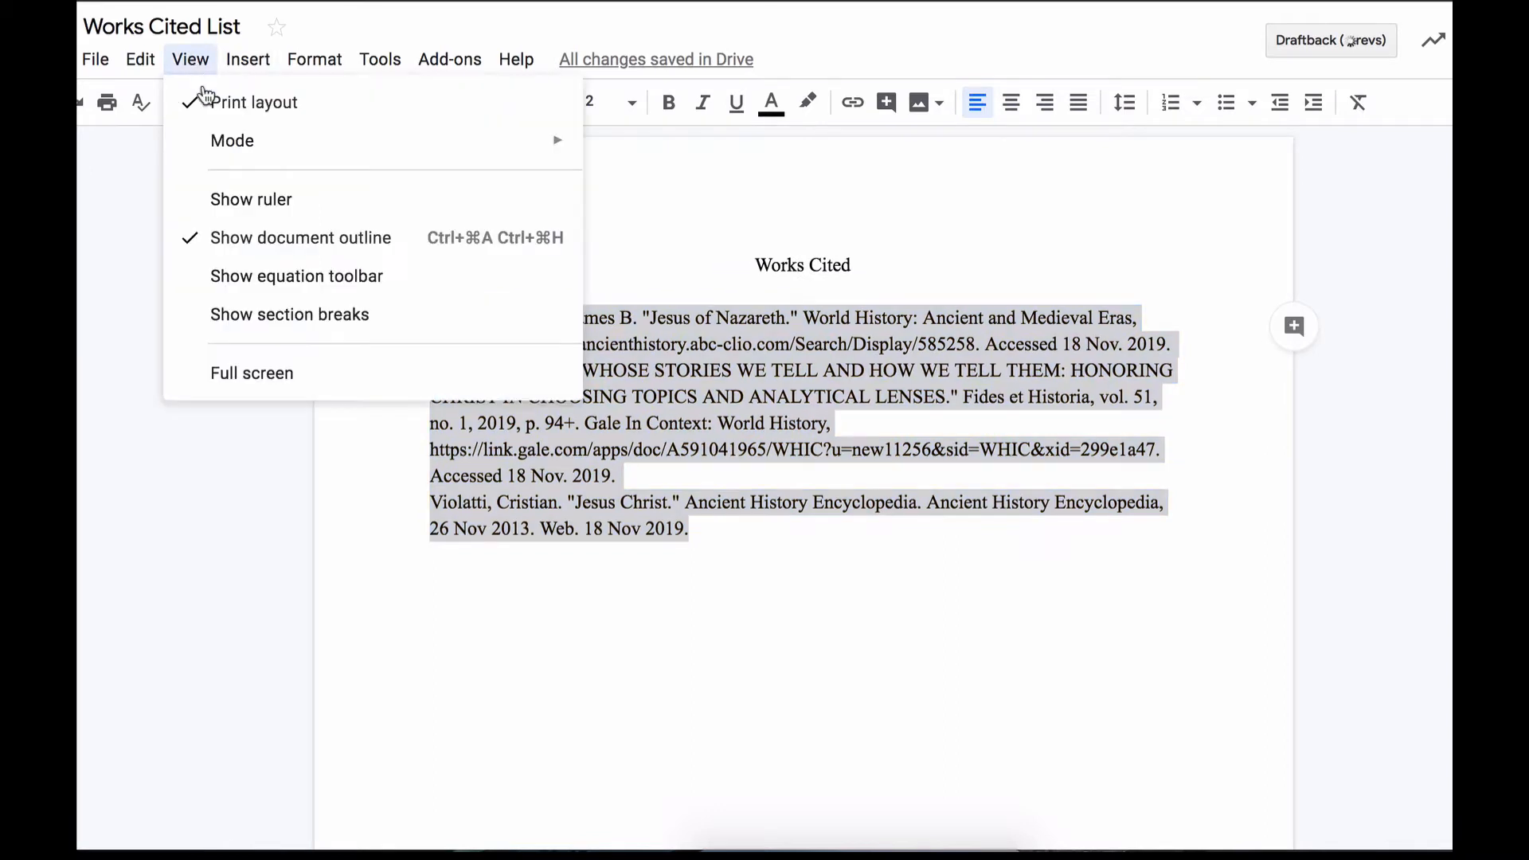
pyautogui.click(252, 201)
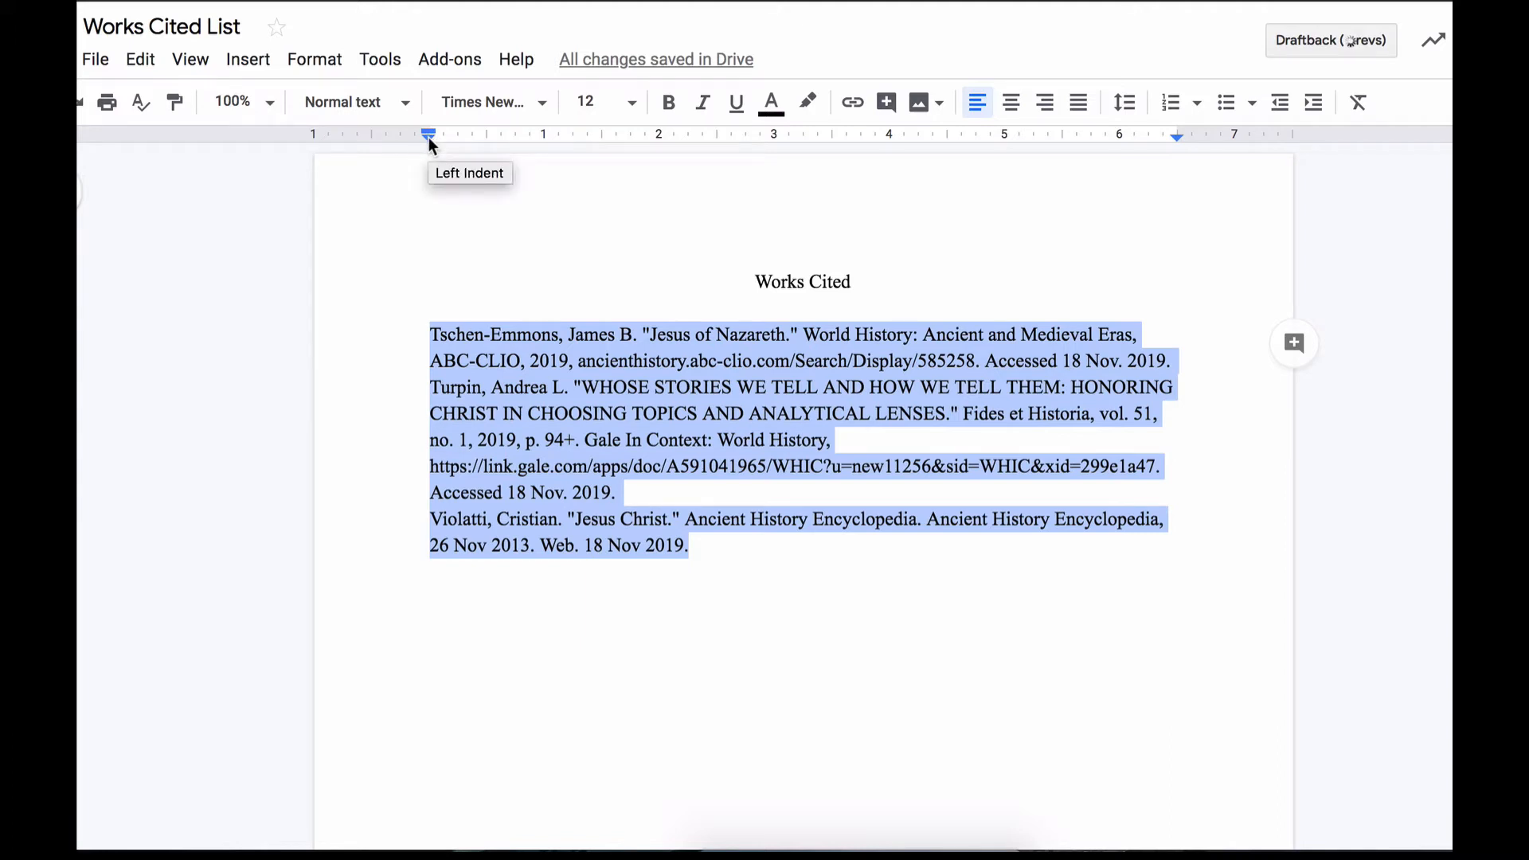
# Give the selected citations a 0.5-inch hanging indent, with first lines at the margin, and double line spacing
pyautogui.moveTo(428, 138); pyautogui.dragTo(484, 143)
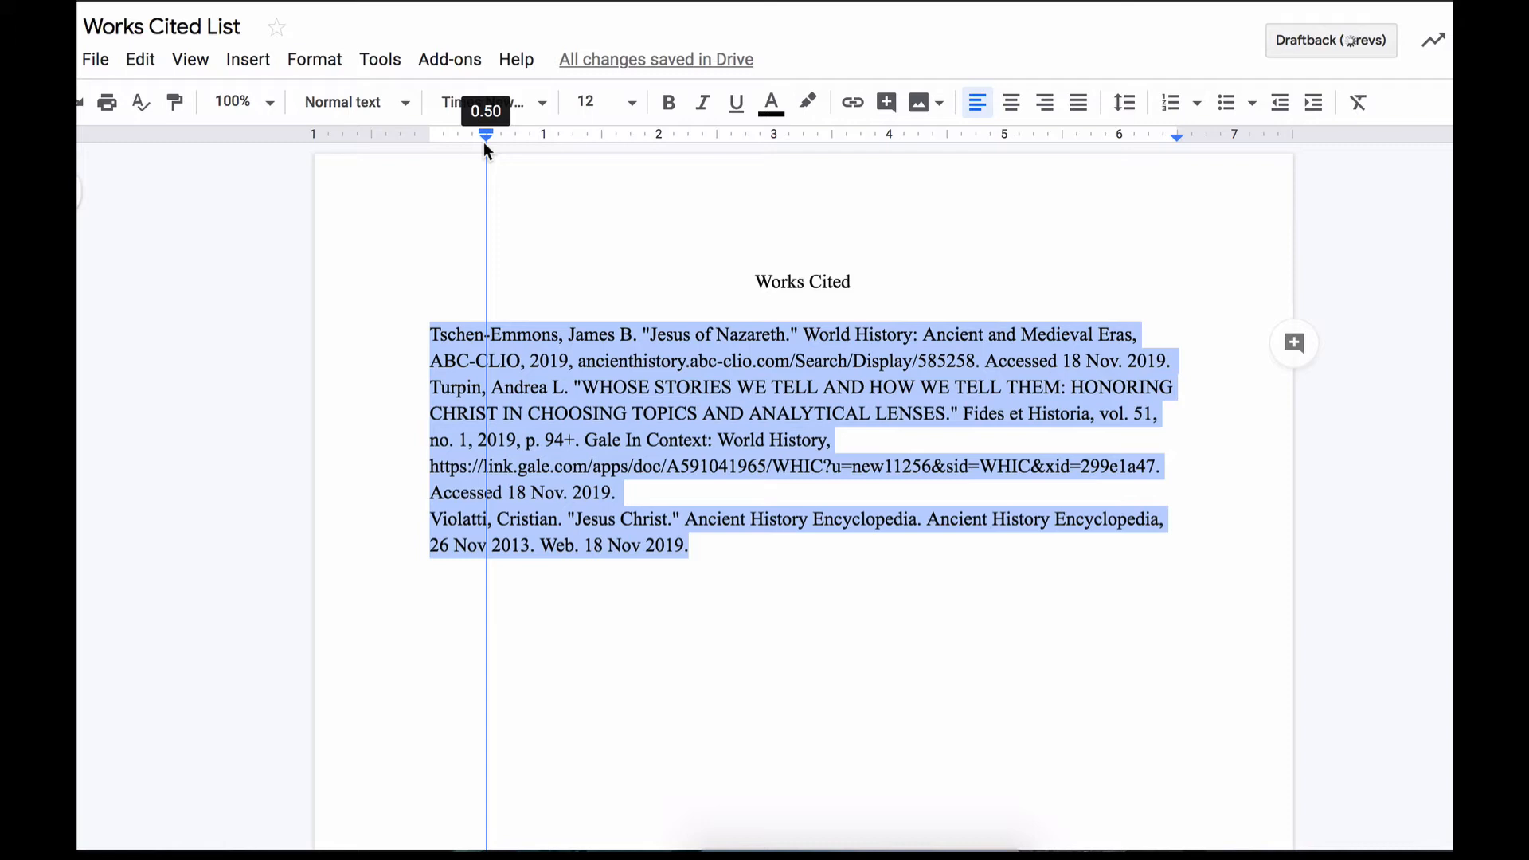
pyautogui.moveTo(484, 143); pyautogui.dragTo(483, 145)
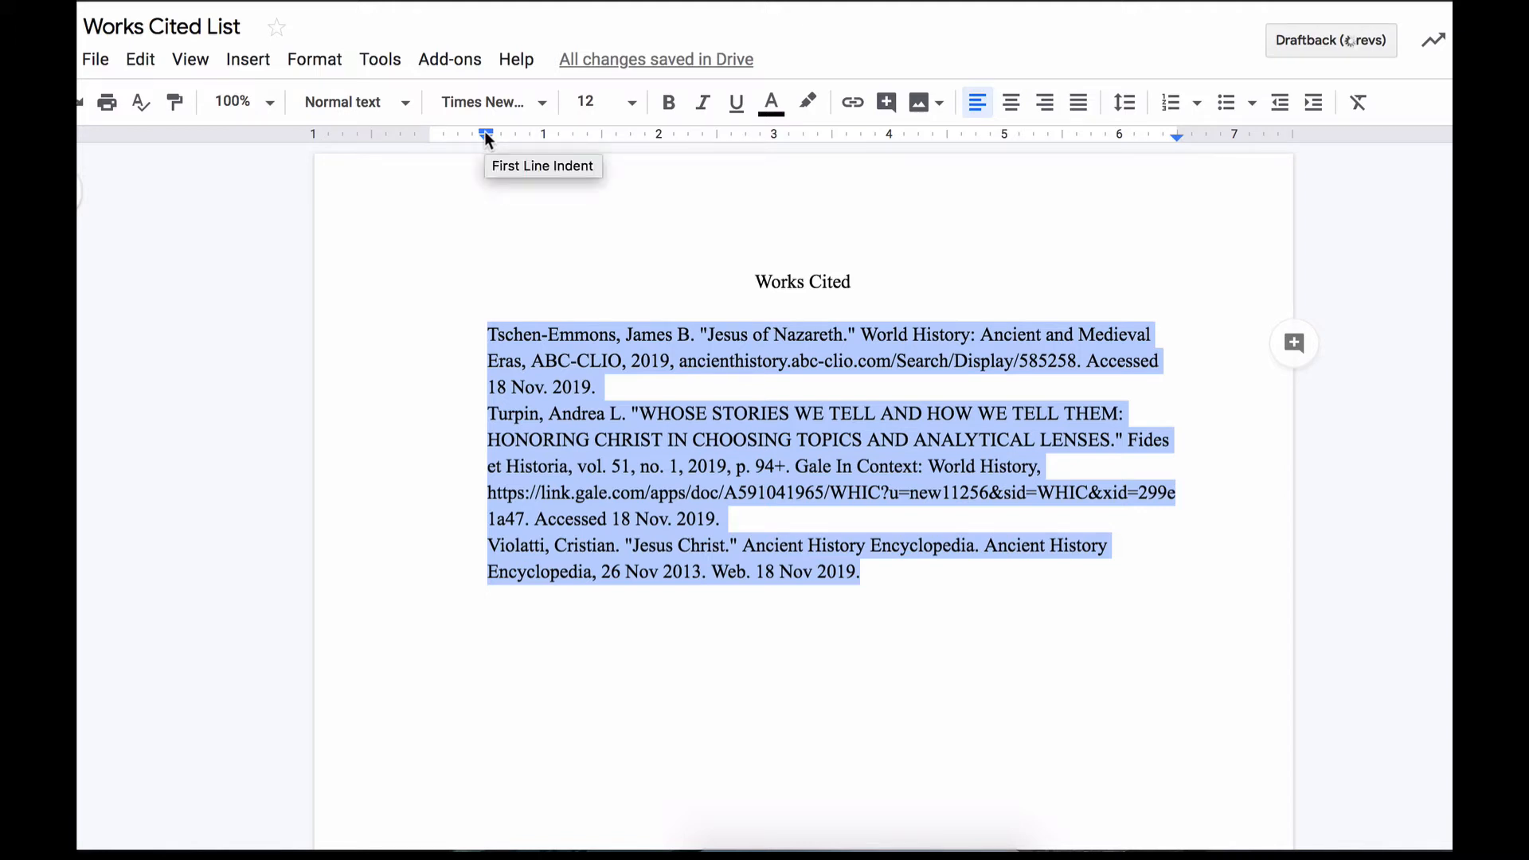
pyautogui.moveTo(485, 133); pyautogui.dragTo(428, 132)
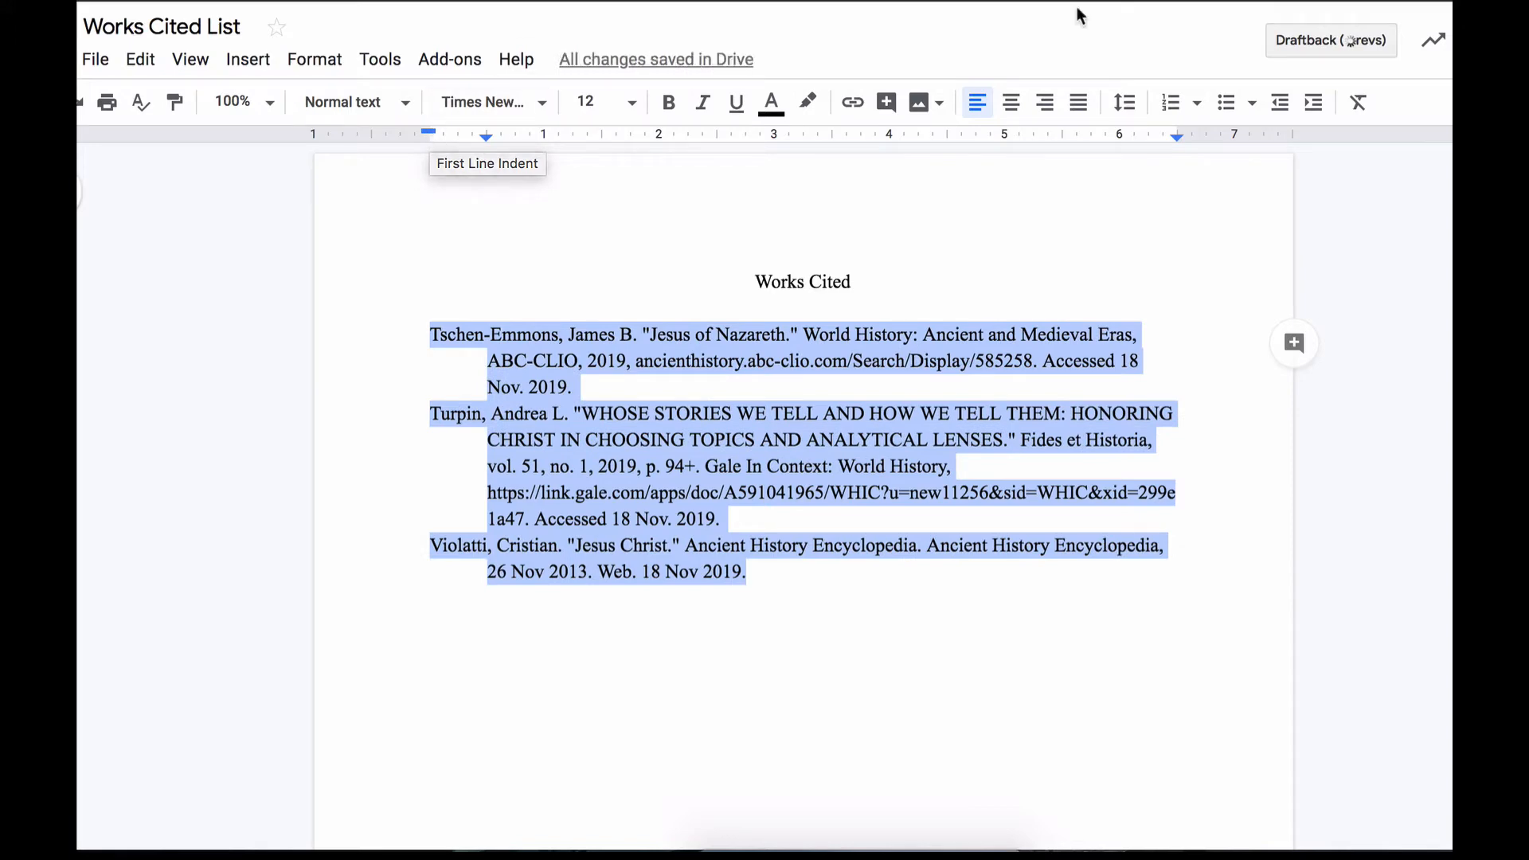
pyautogui.click(1128, 105)
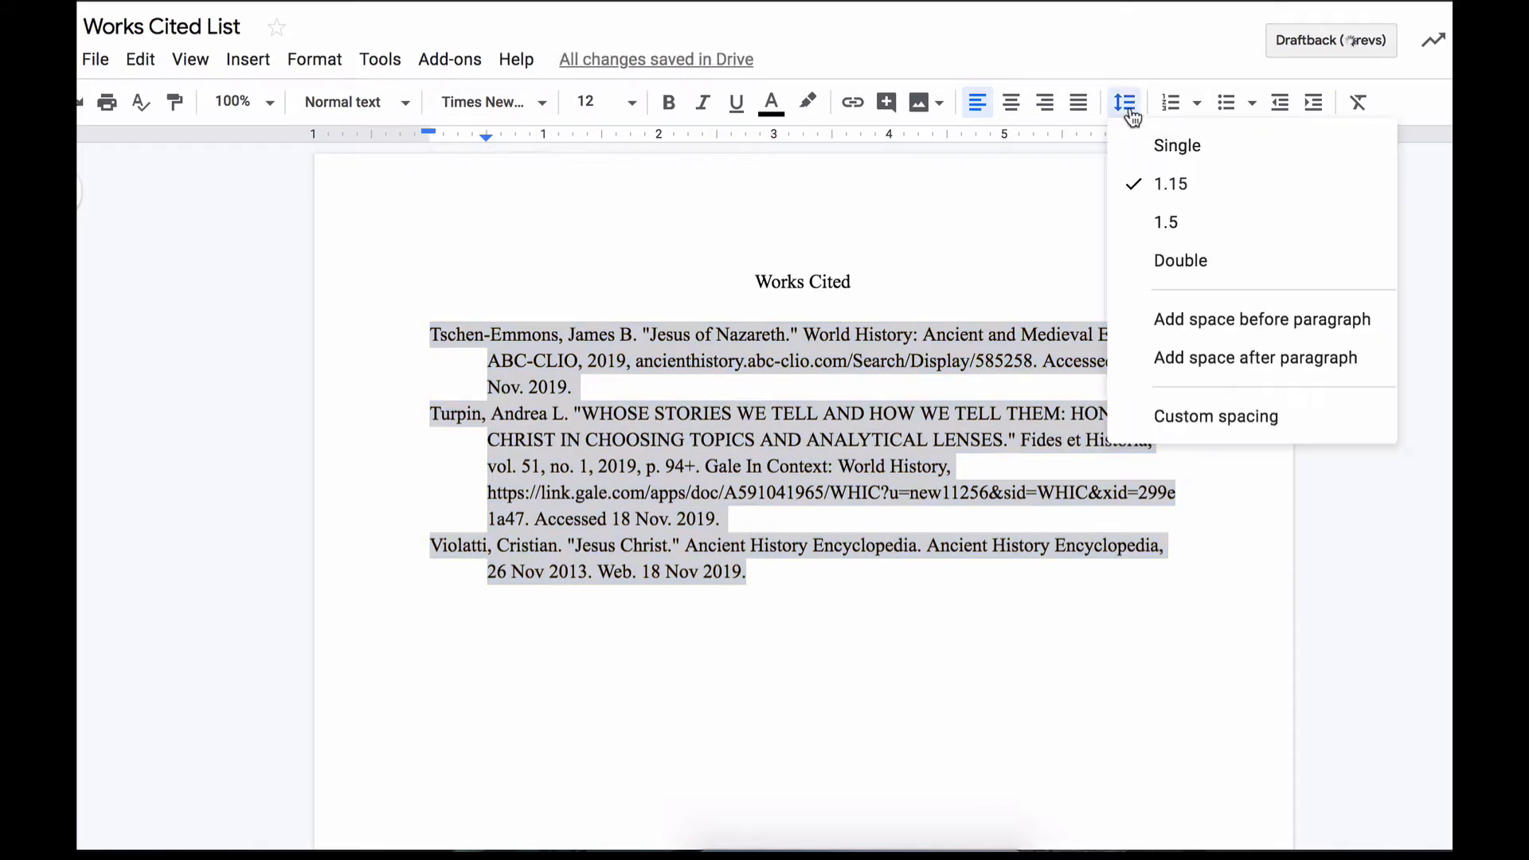
pyautogui.click(1161, 262)
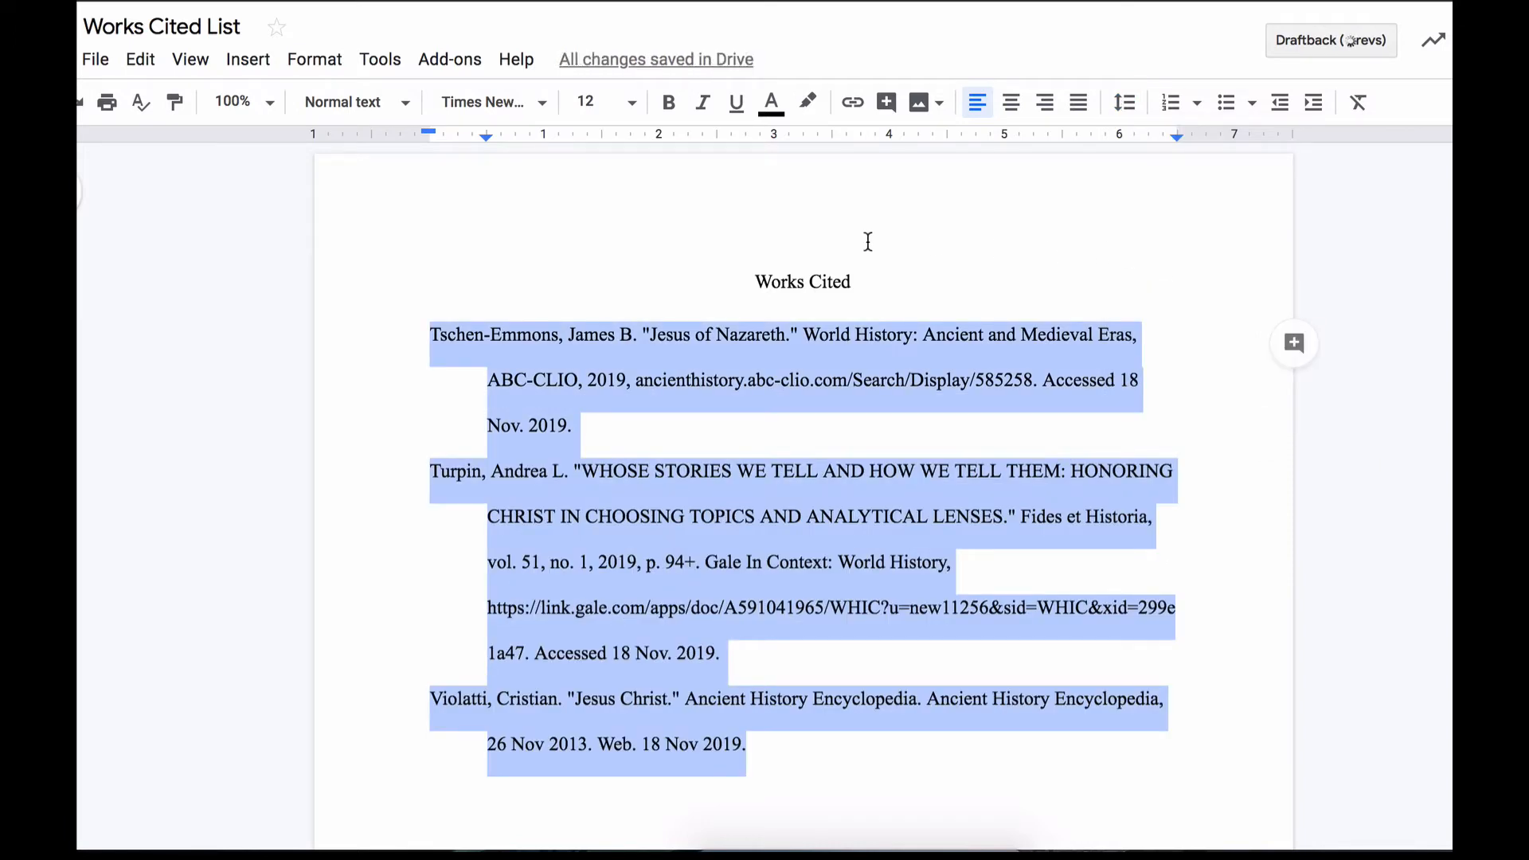
# Italicize the source title "World History: Ancient and Medieval Eras" in the first citation
pyautogui.click(431, 333)
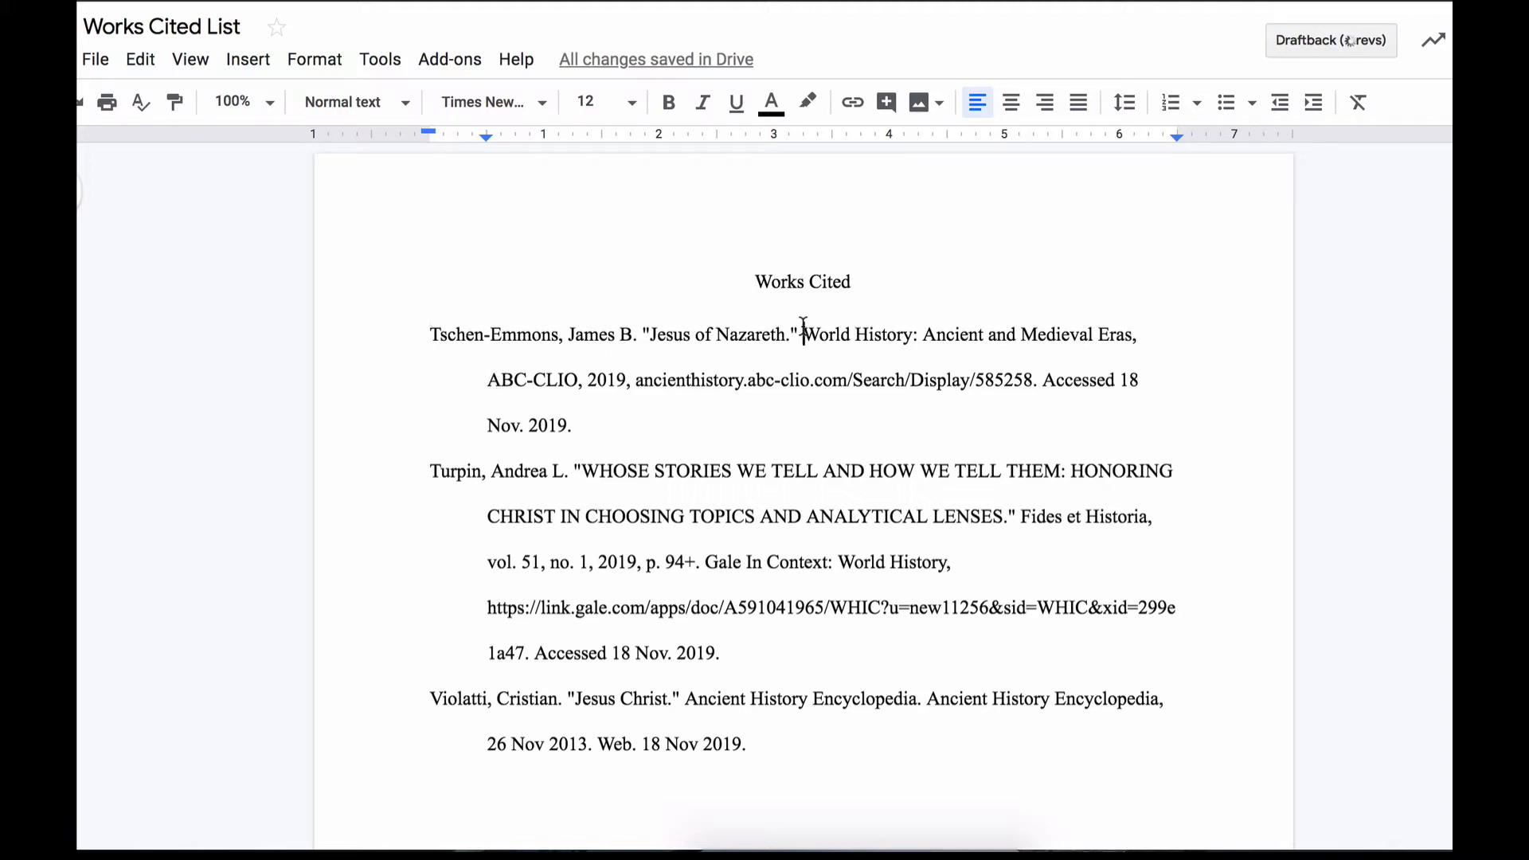
pyautogui.moveTo(802, 331); pyautogui.dragTo(1133, 336)
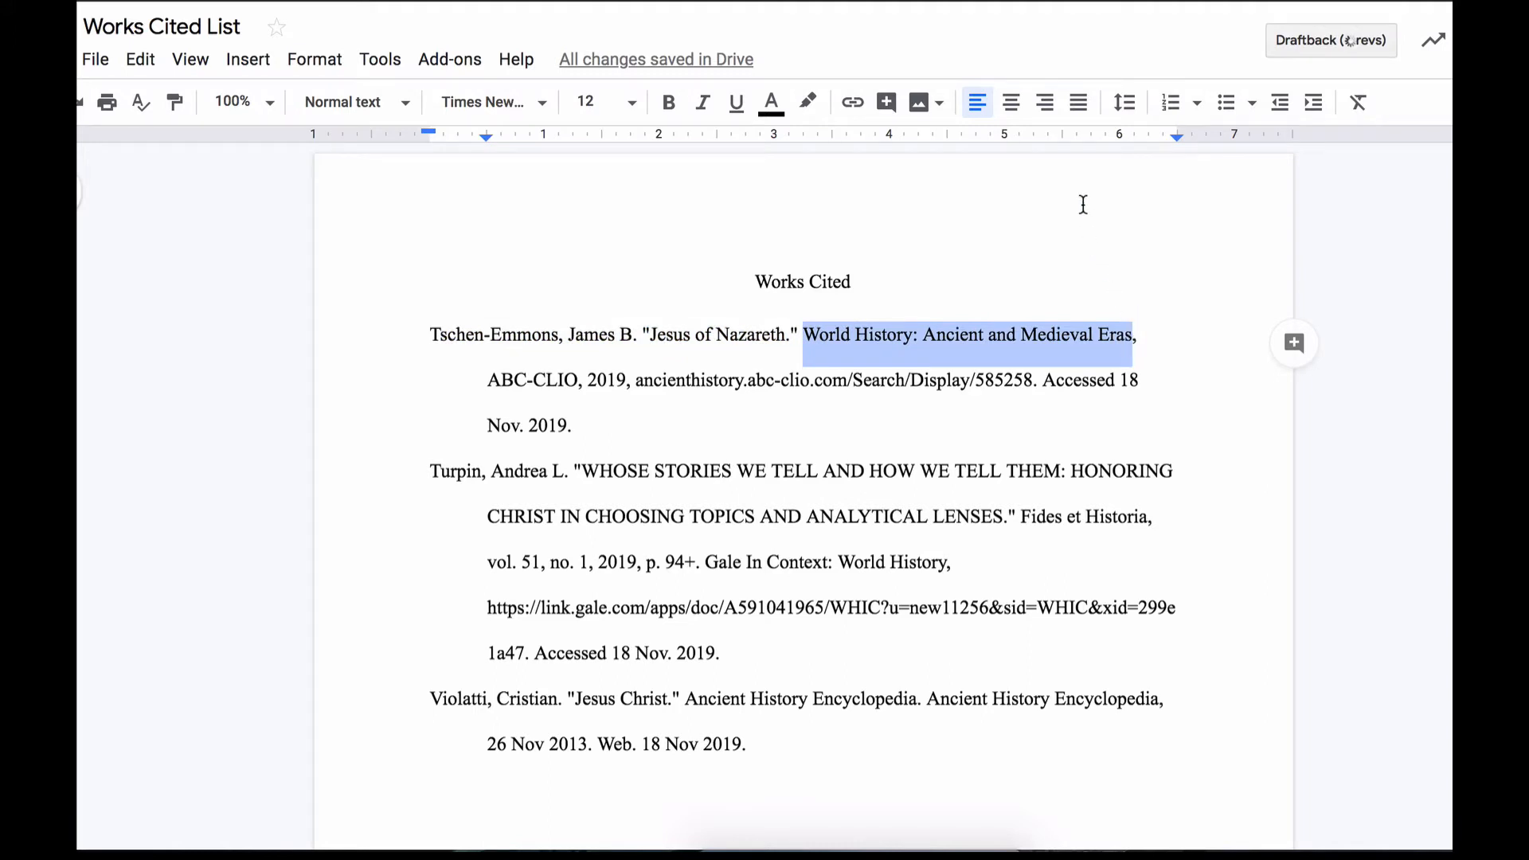
pyautogui.click(698, 107)
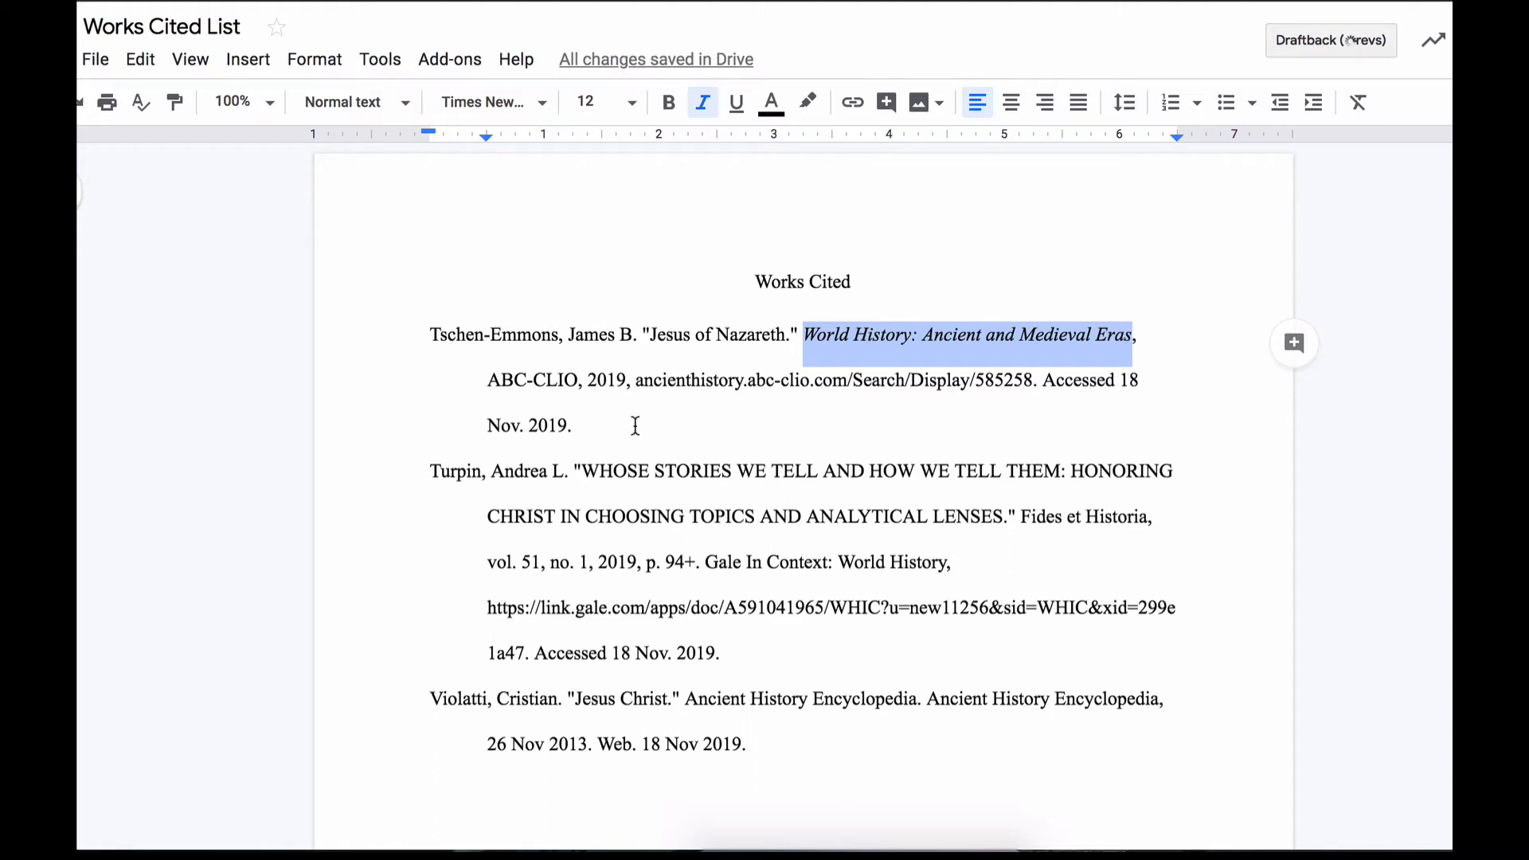
pyautogui.scroll(-1, 636, 426)
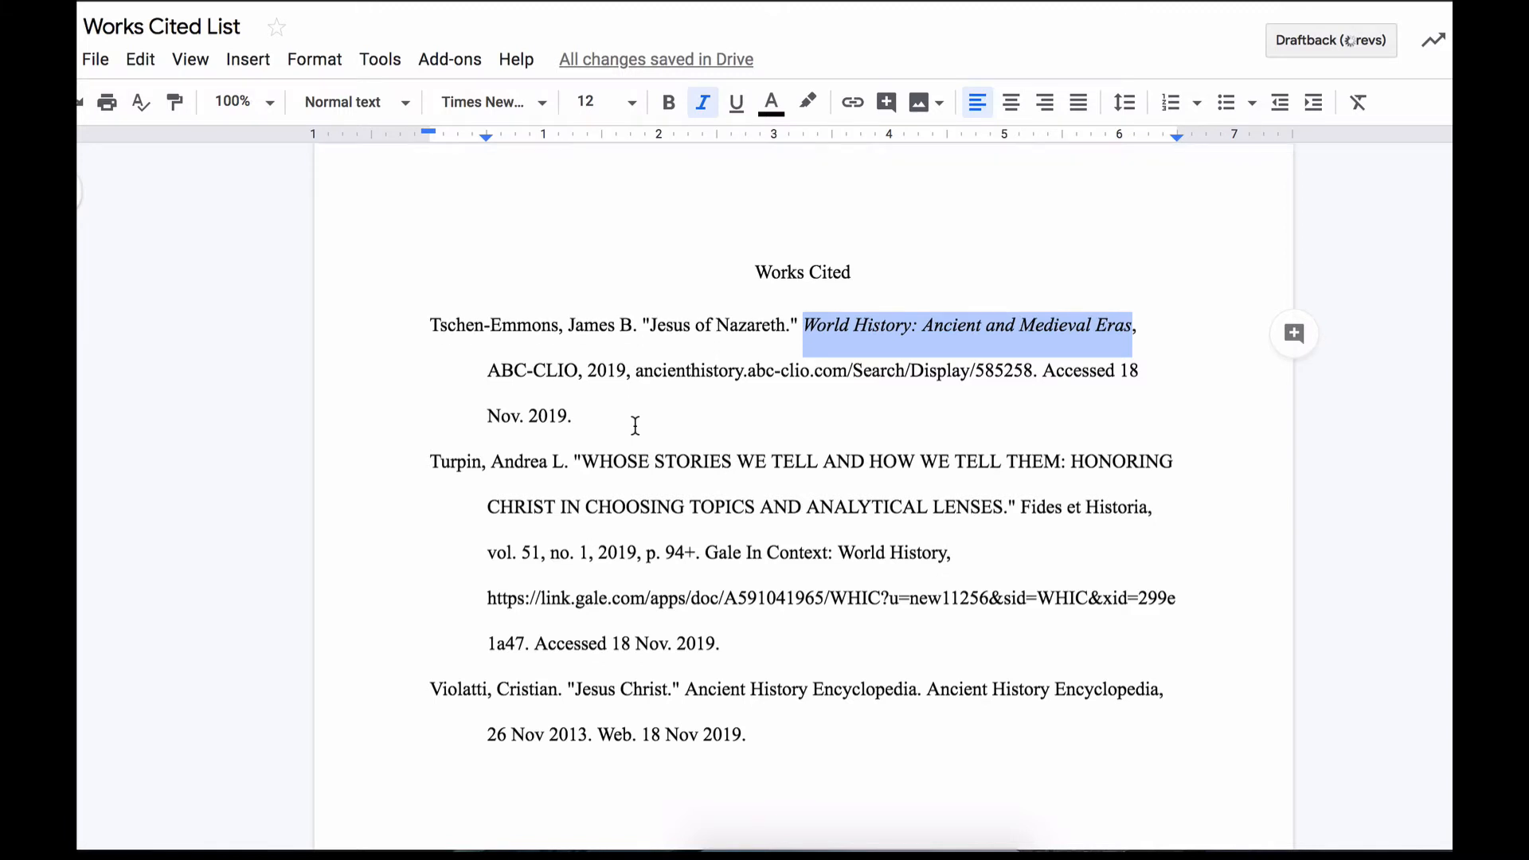
pyautogui.click(636, 426)
# Copy the all-caps article title from the second citation, without its quotation marks and final period
pyautogui.scroll(-3, 636, 426)
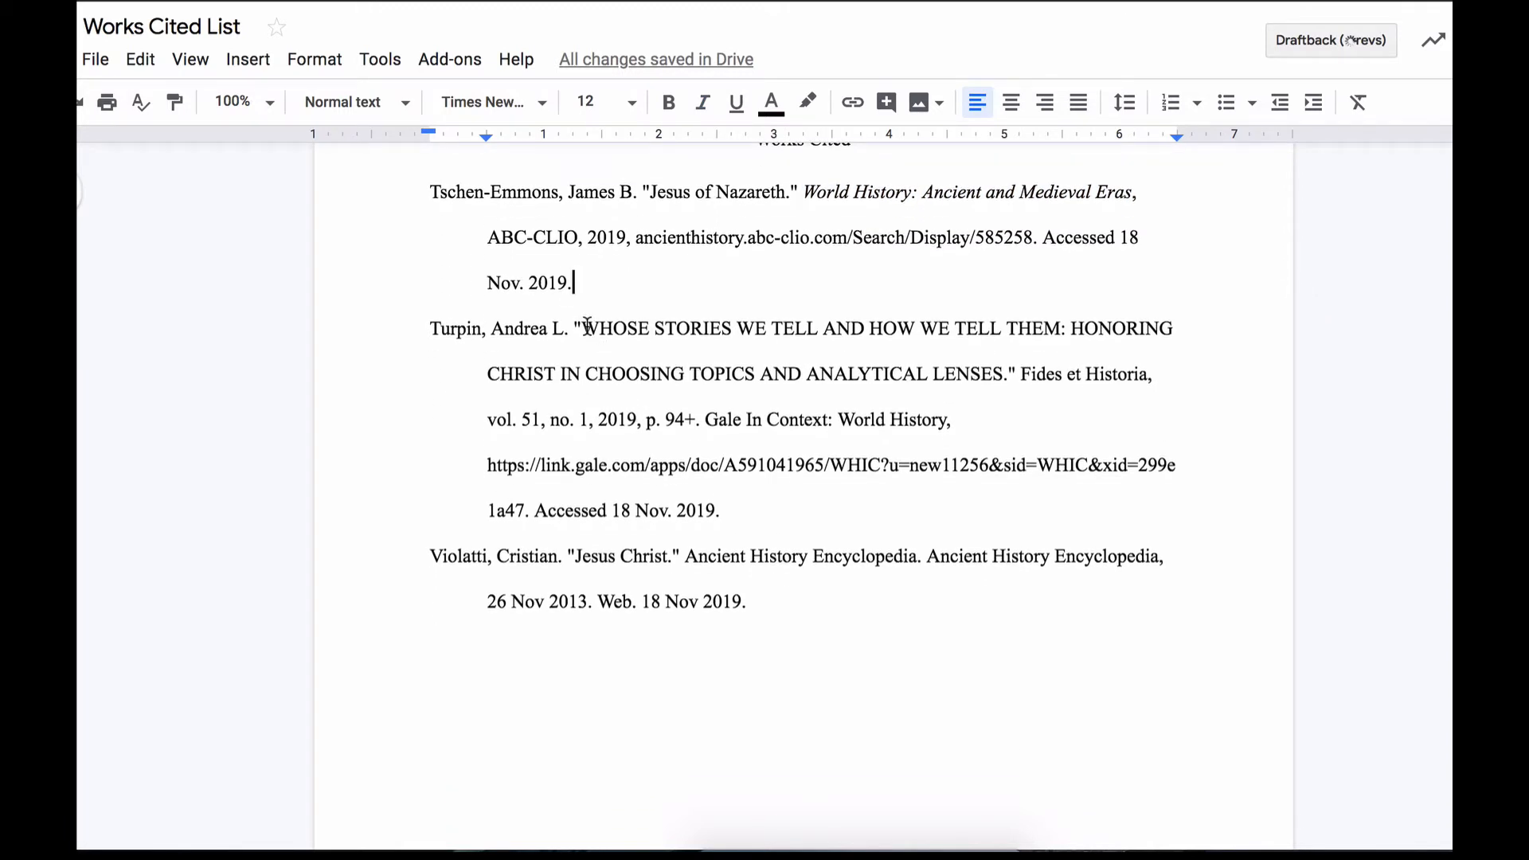
pyautogui.moveTo(587, 326); pyautogui.dragTo(1002, 365)
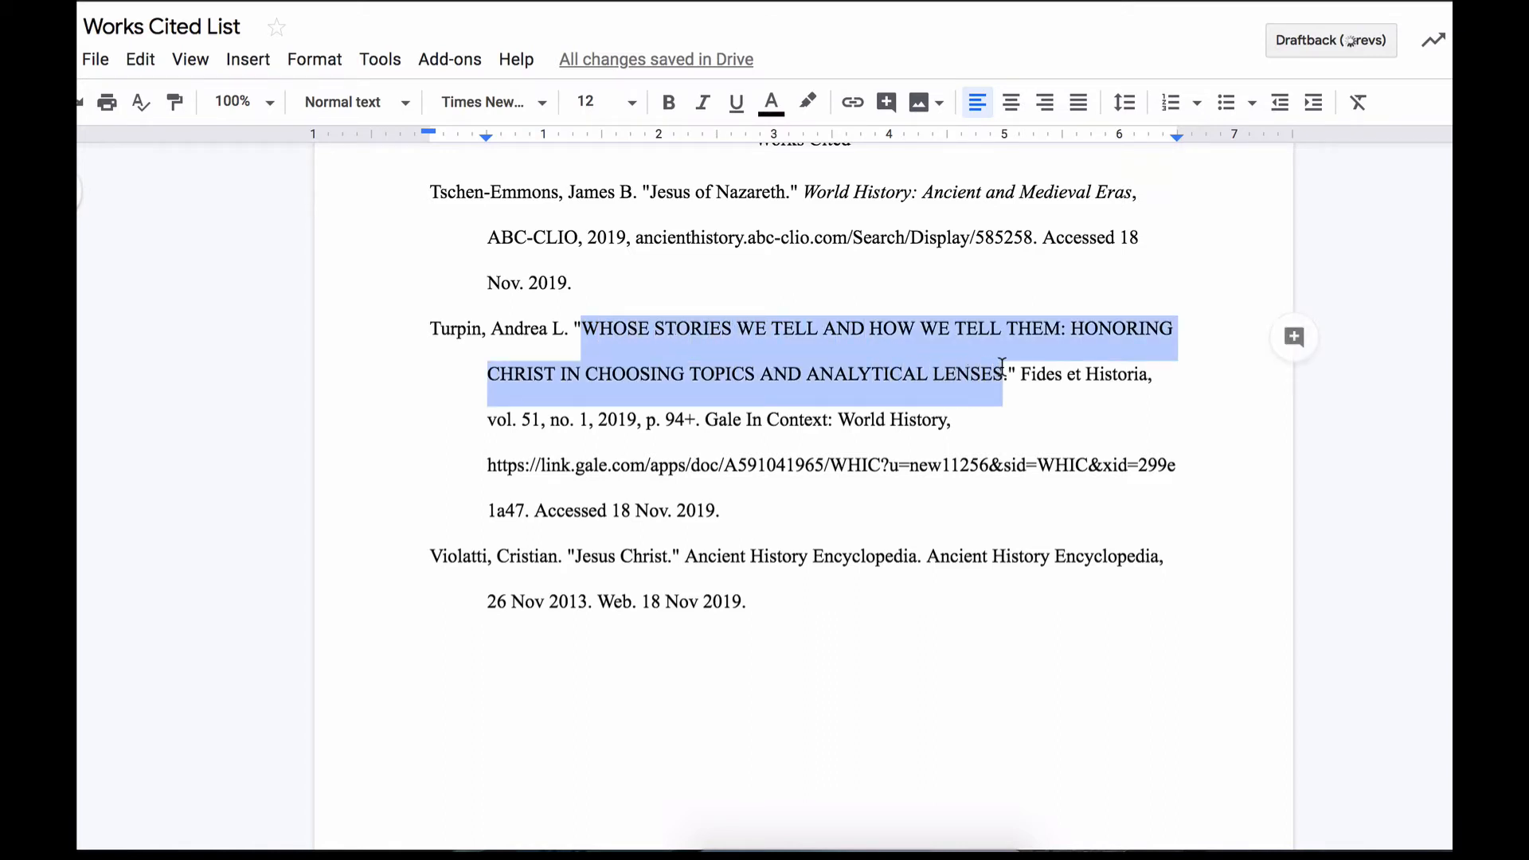
pyautogui.rightClick(880, 341)
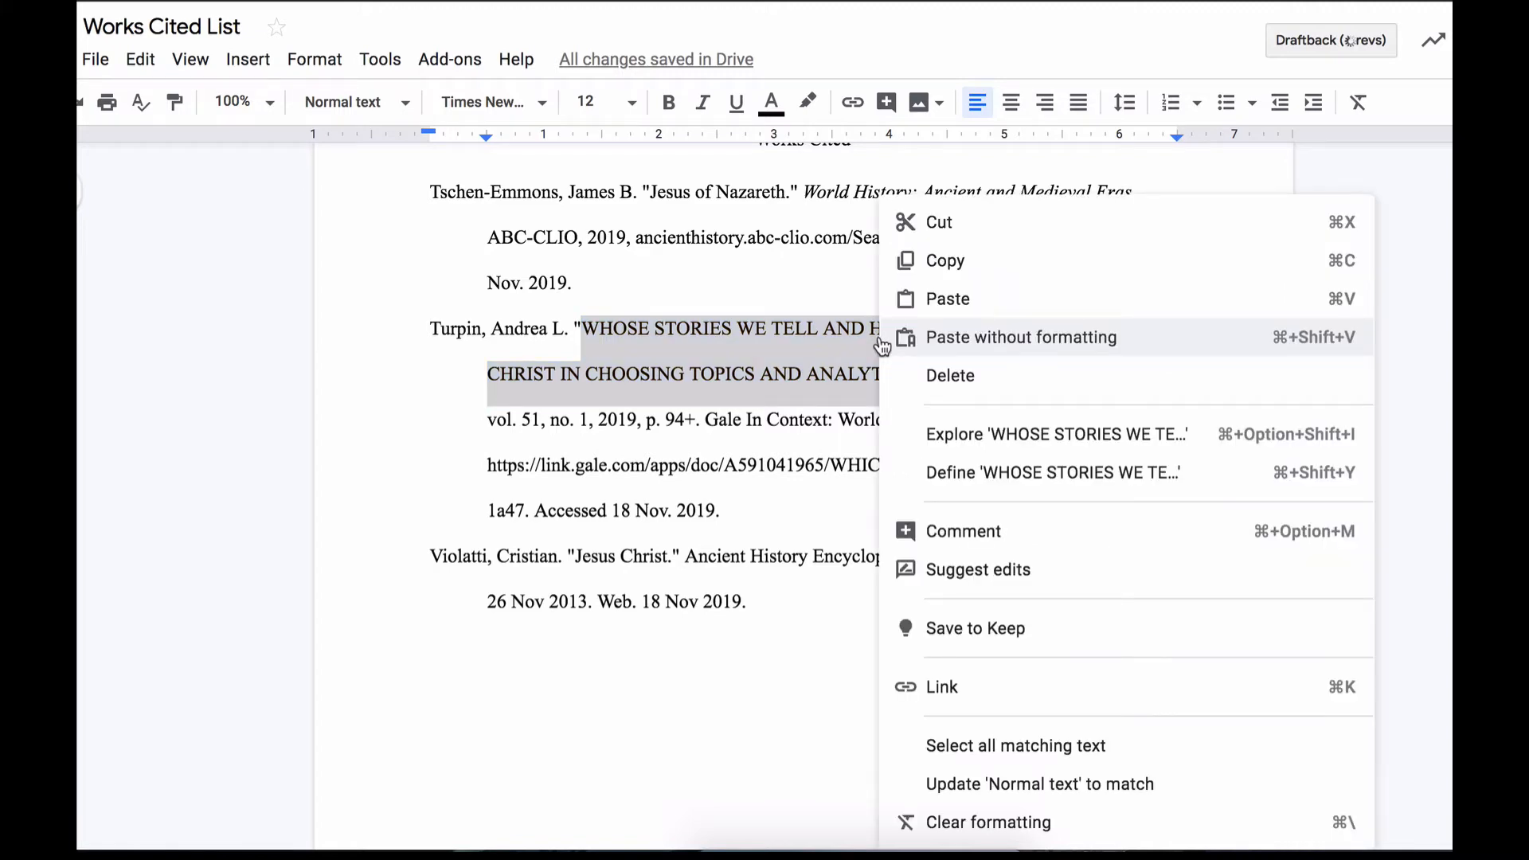
pyautogui.click(962, 260)
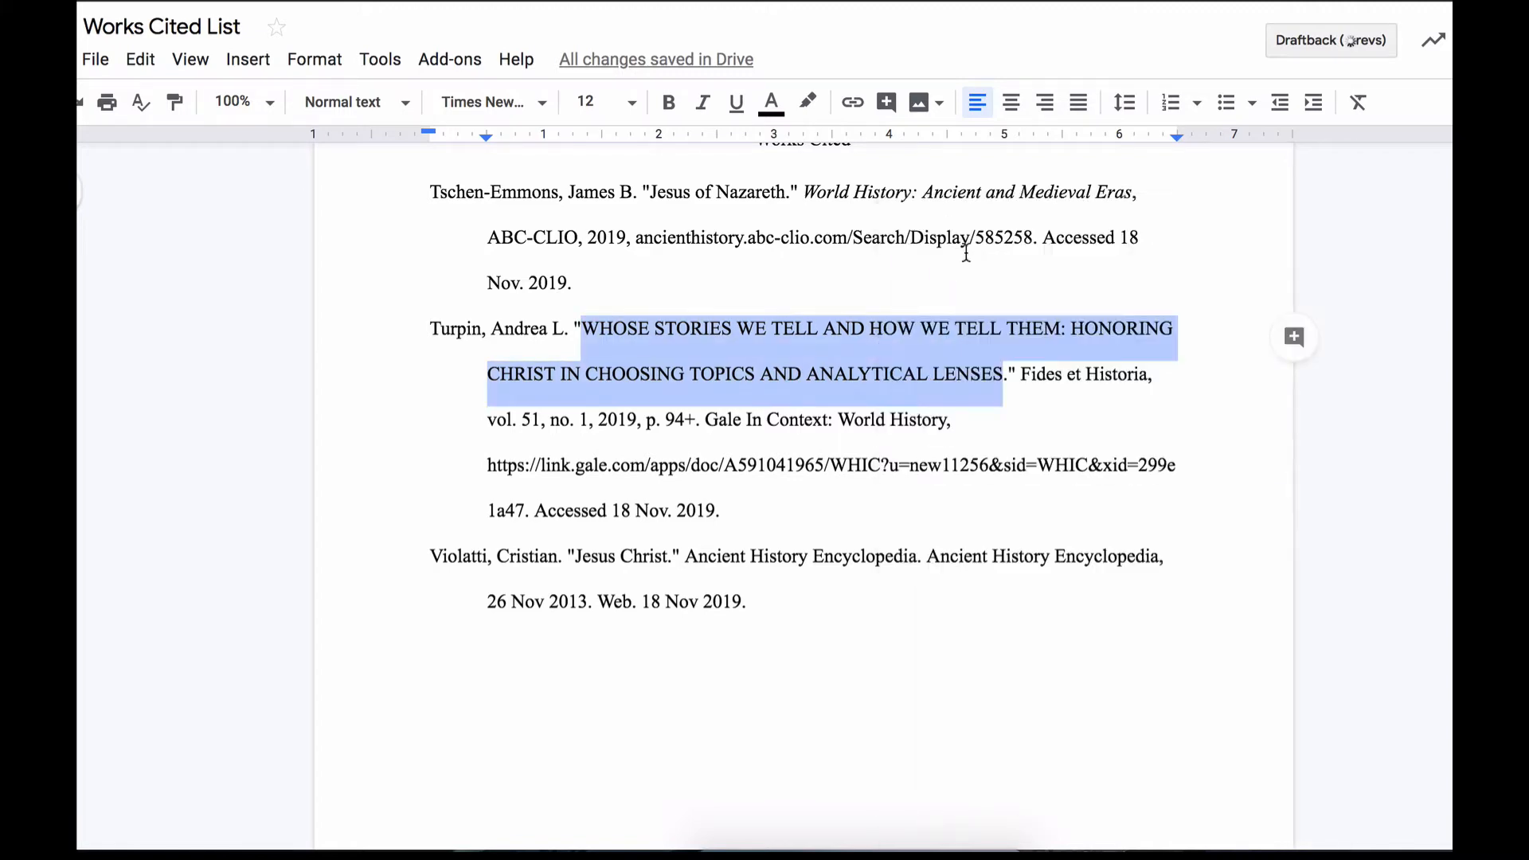
# Switch to the search results, open the Capitalize My Title website, and paste the copied article title into its title box
pyautogui.hotkey('ctrl', 'Tab')
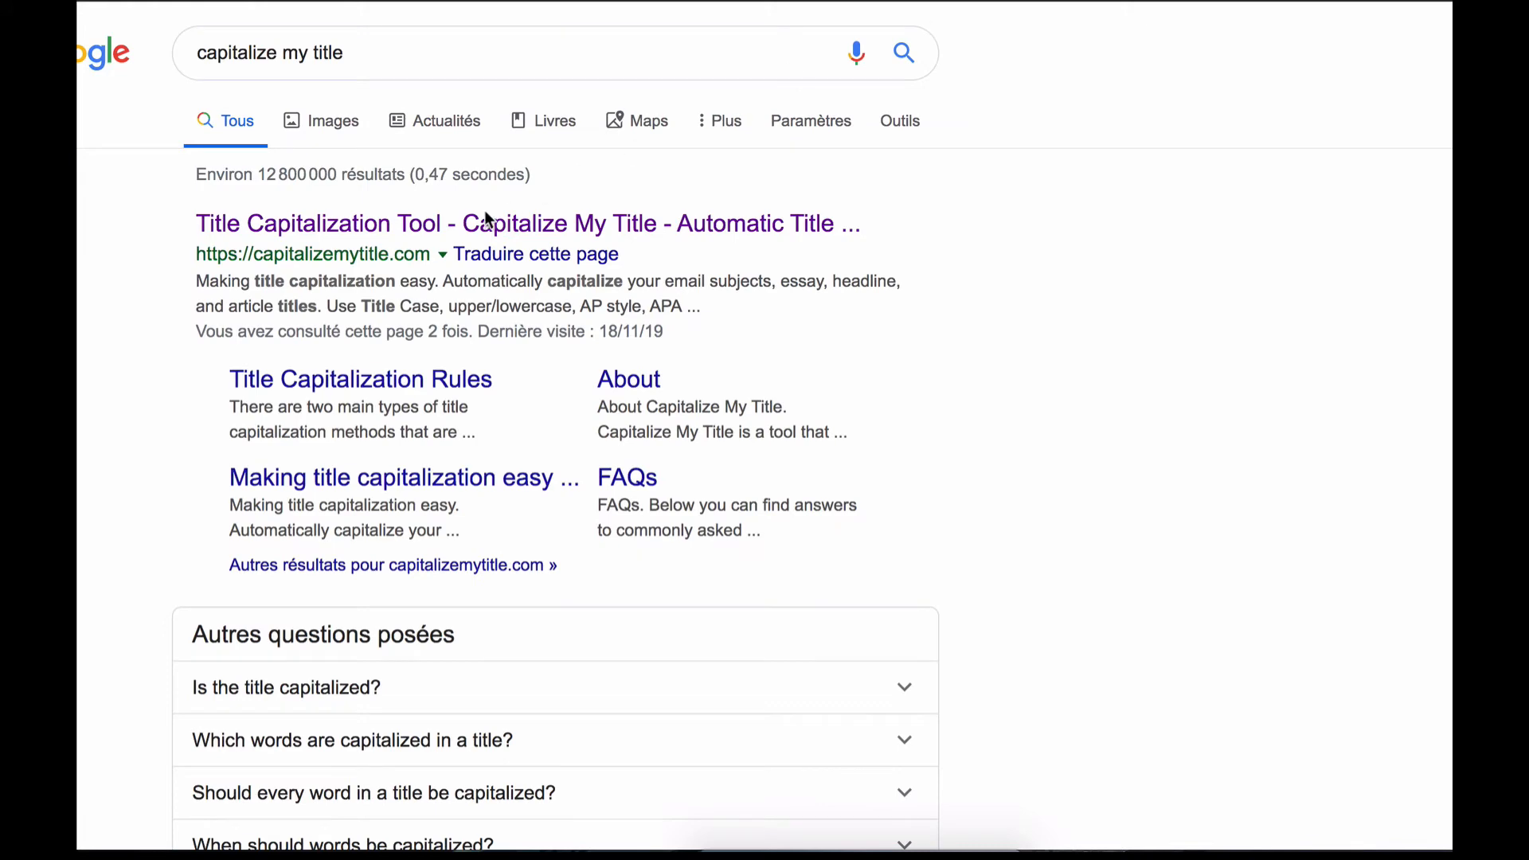
pyautogui.click(482, 230)
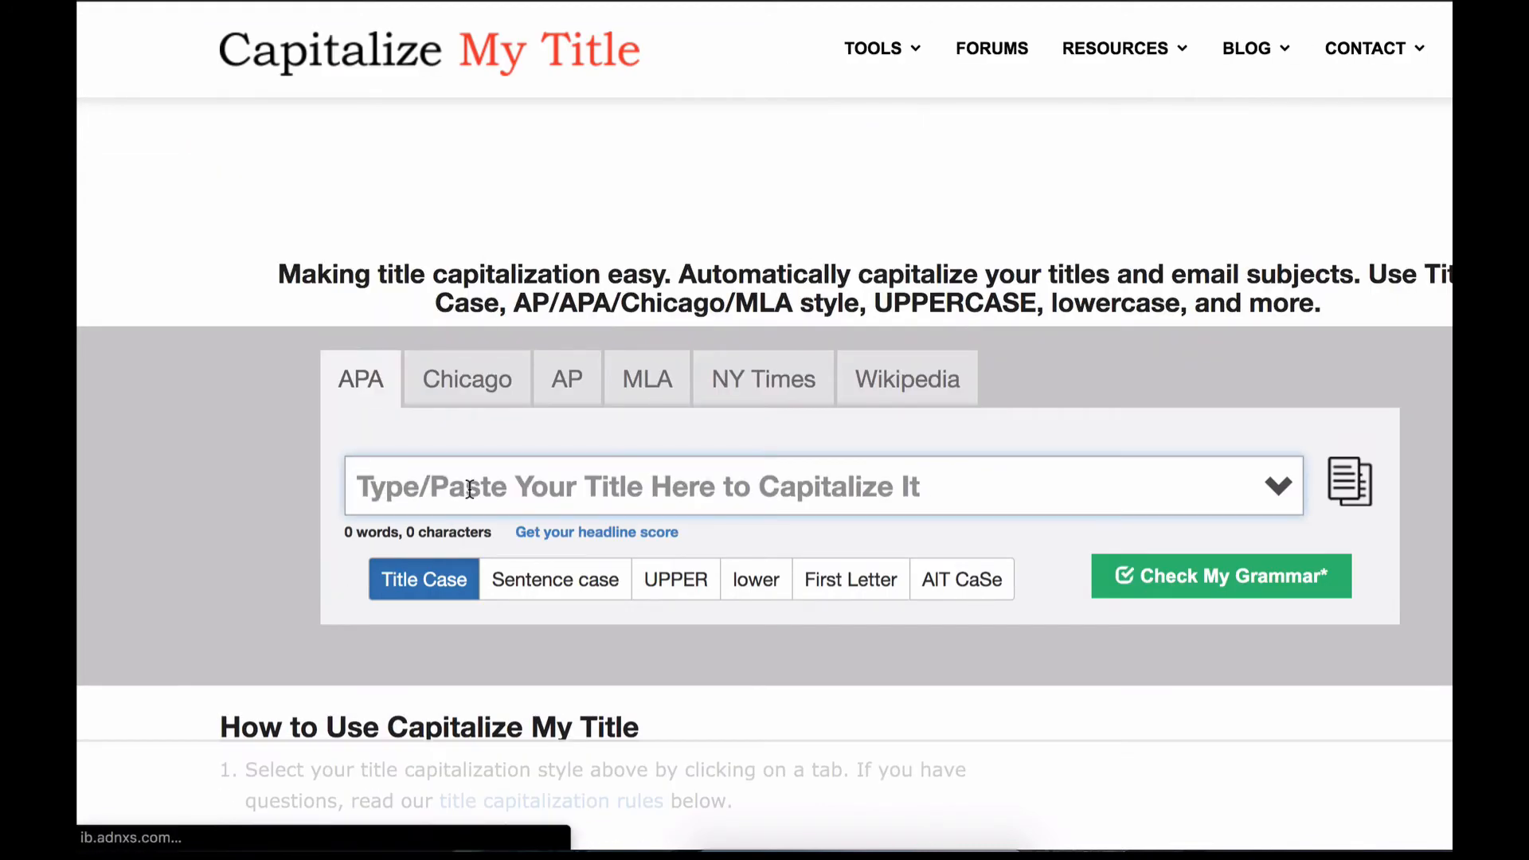
pyautogui.rightClick(470, 491)
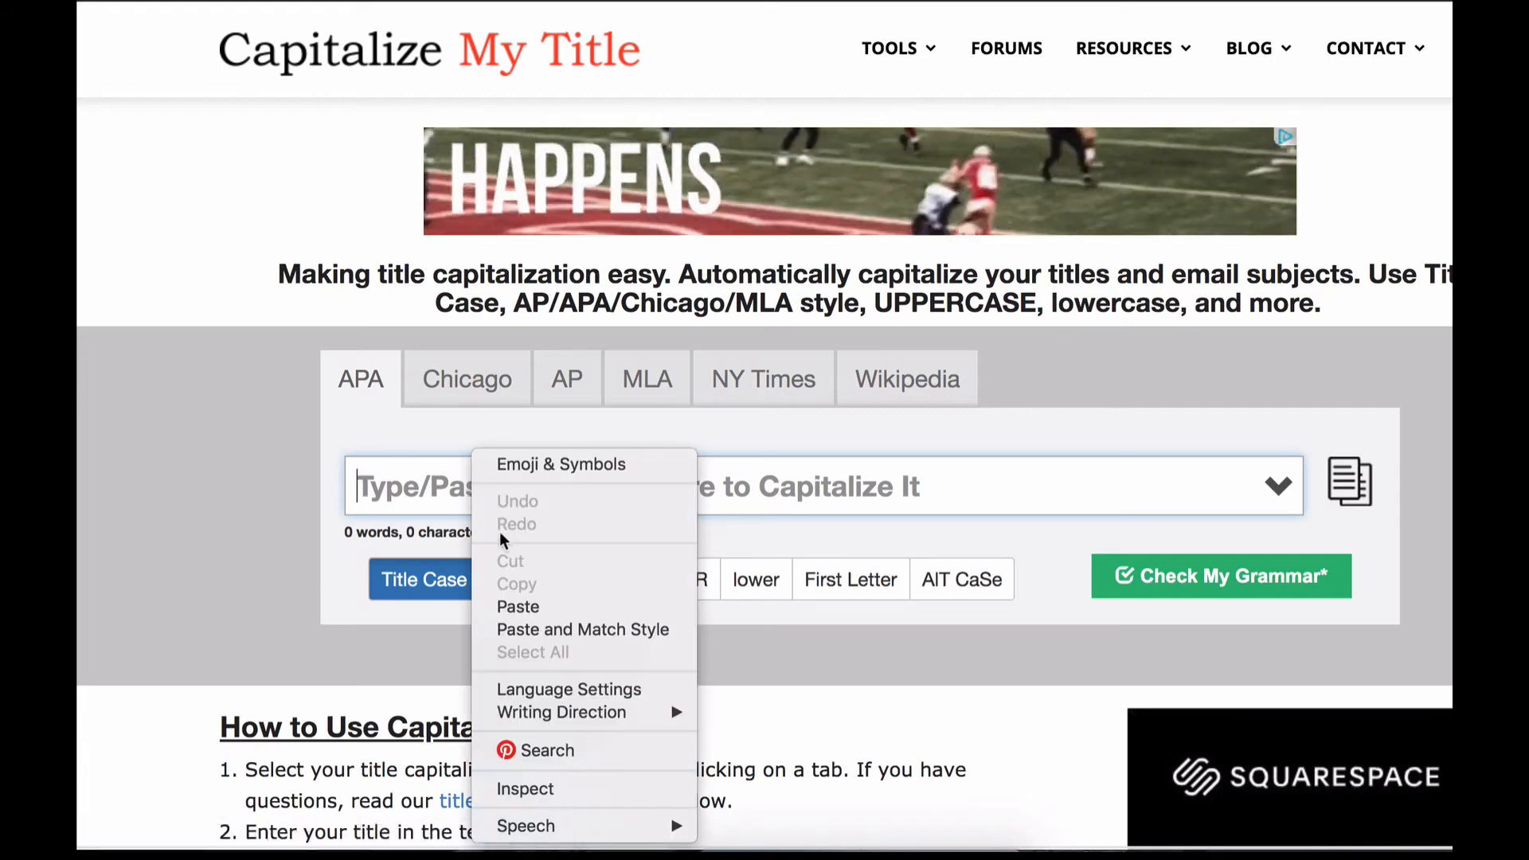
pyautogui.click(518, 605)
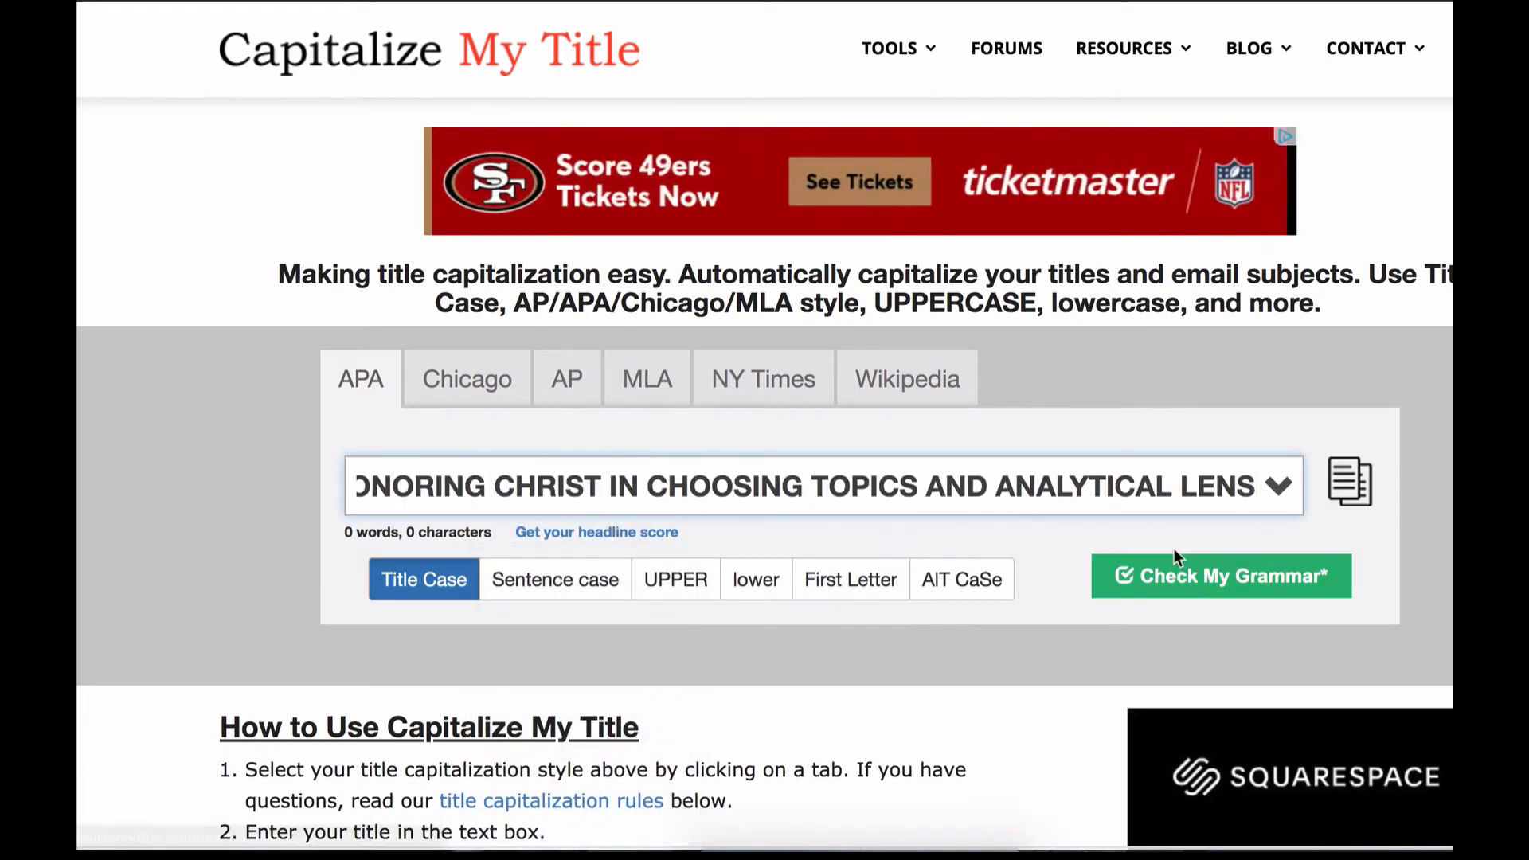
# Convert the pasted article title to MLA title case by applying the MLA style and pasting the title again
pyautogui.click(642, 379)
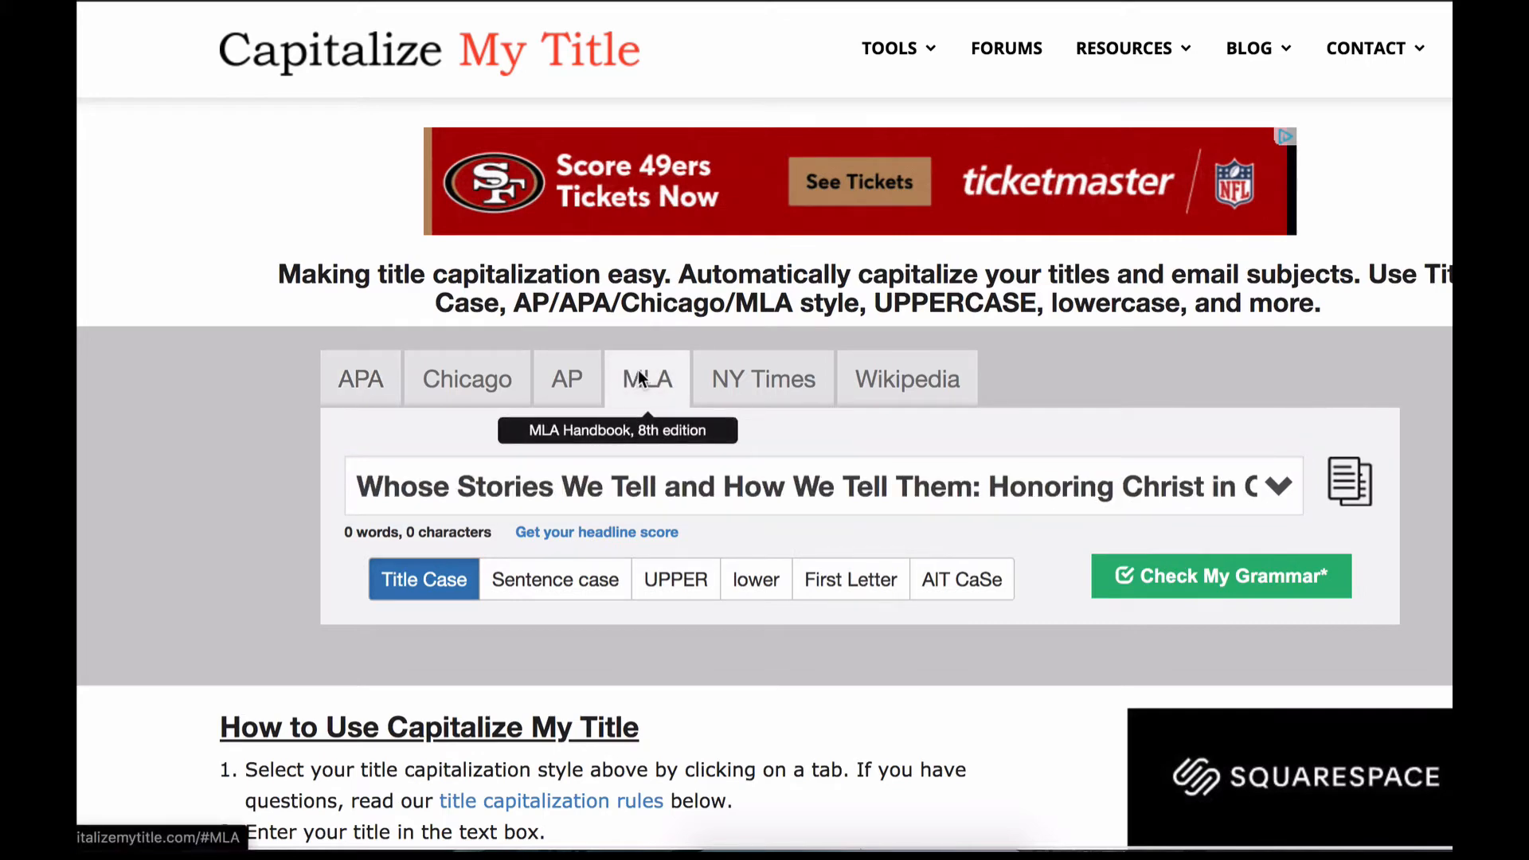
pyautogui.click(1083, 487)
pyautogui.hotkey('ctrl', 'a')
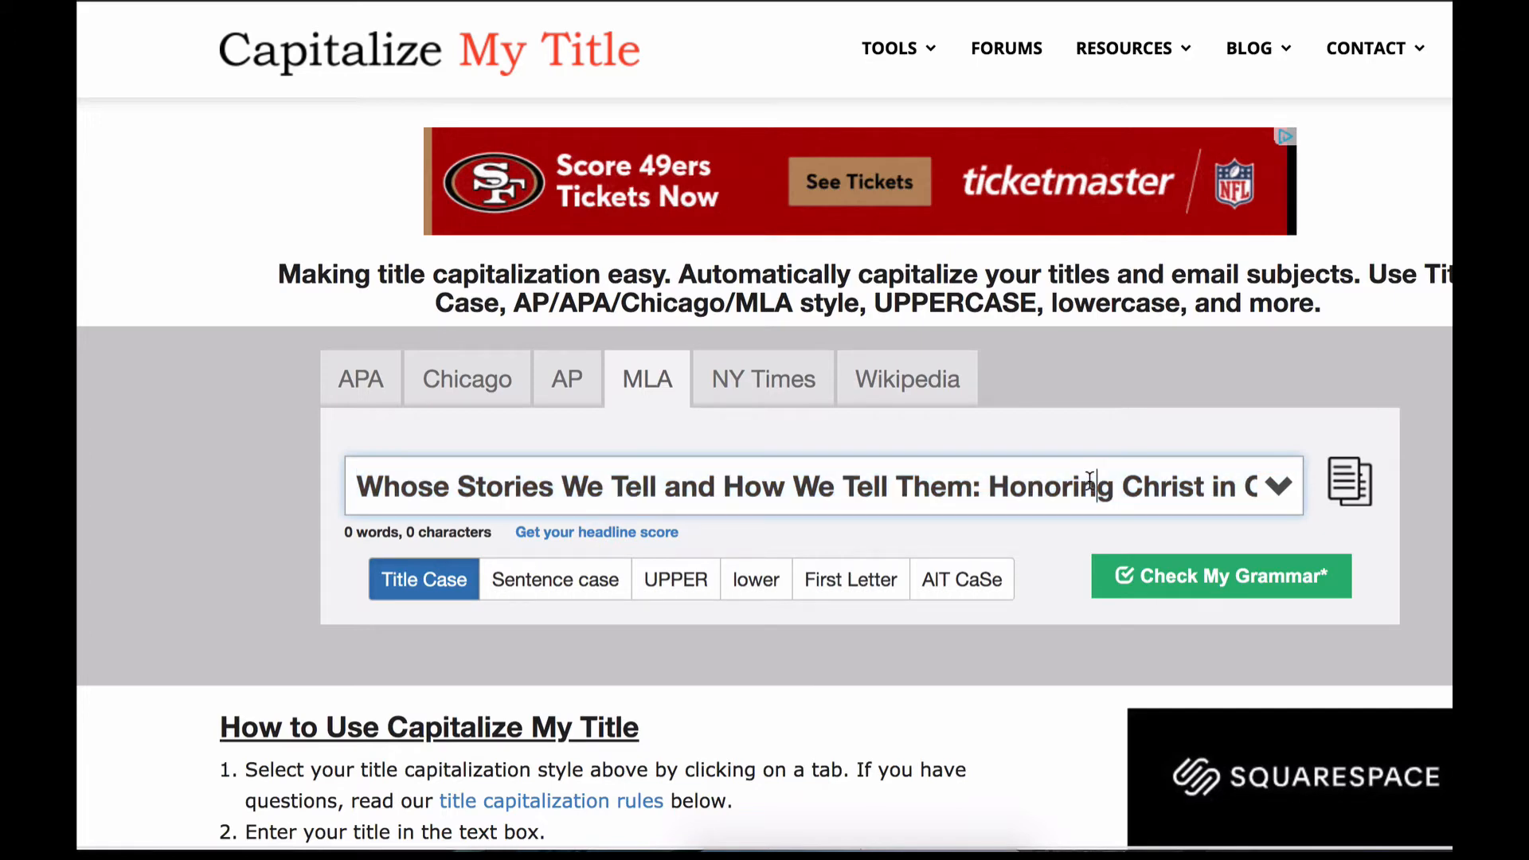
pyautogui.hotkey('ctrl', 'v')
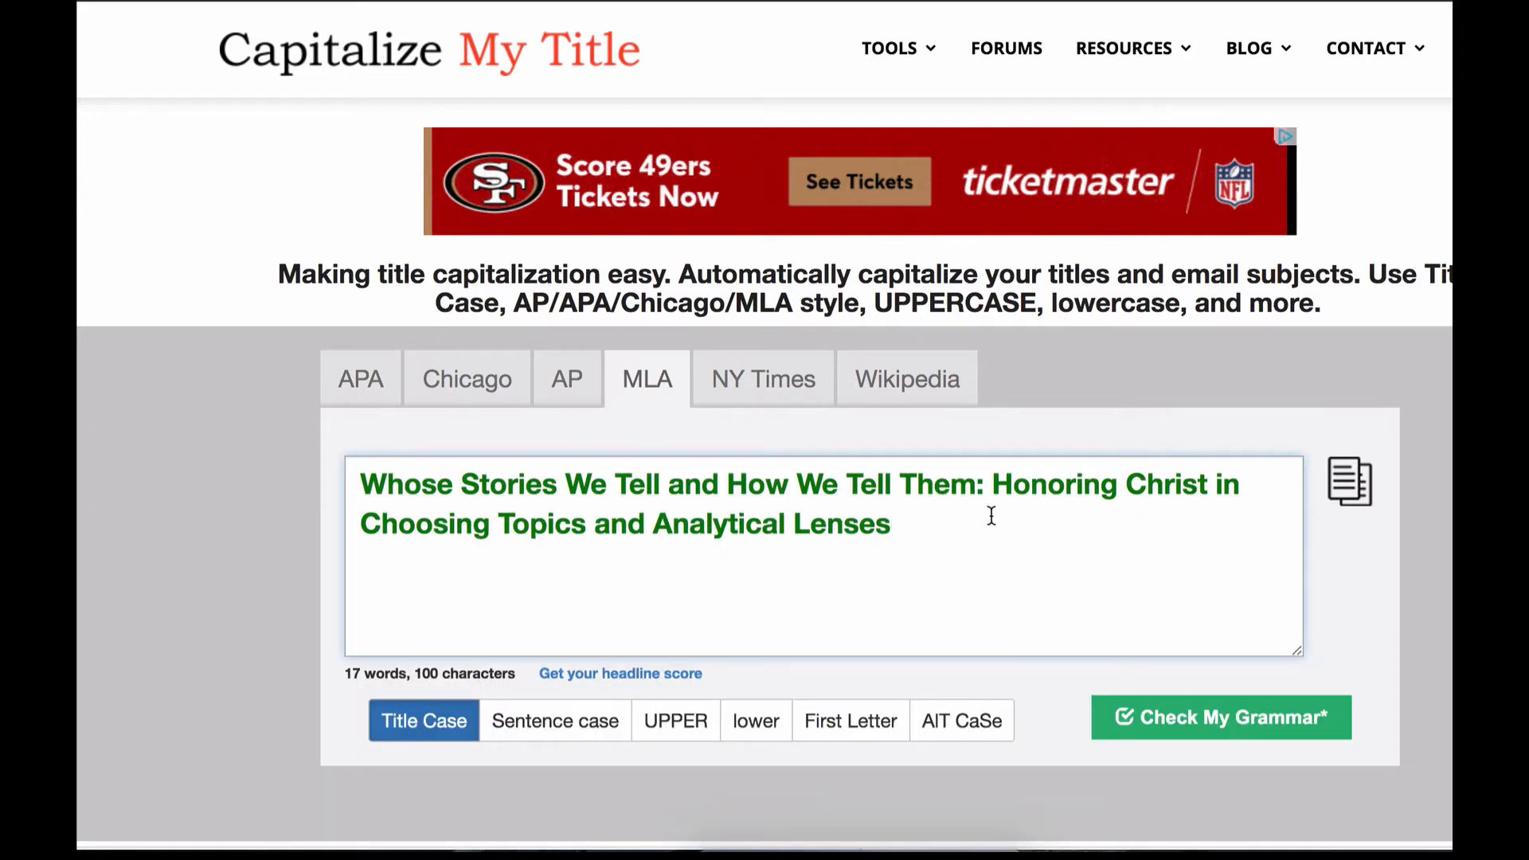
# Copy the entire converted title "Whose Stories We Tell and How We Tell Them: Honoring Christ in Choosing Topics and Analytical Lenses"
pyautogui.hotkey('ctrl', 'a')
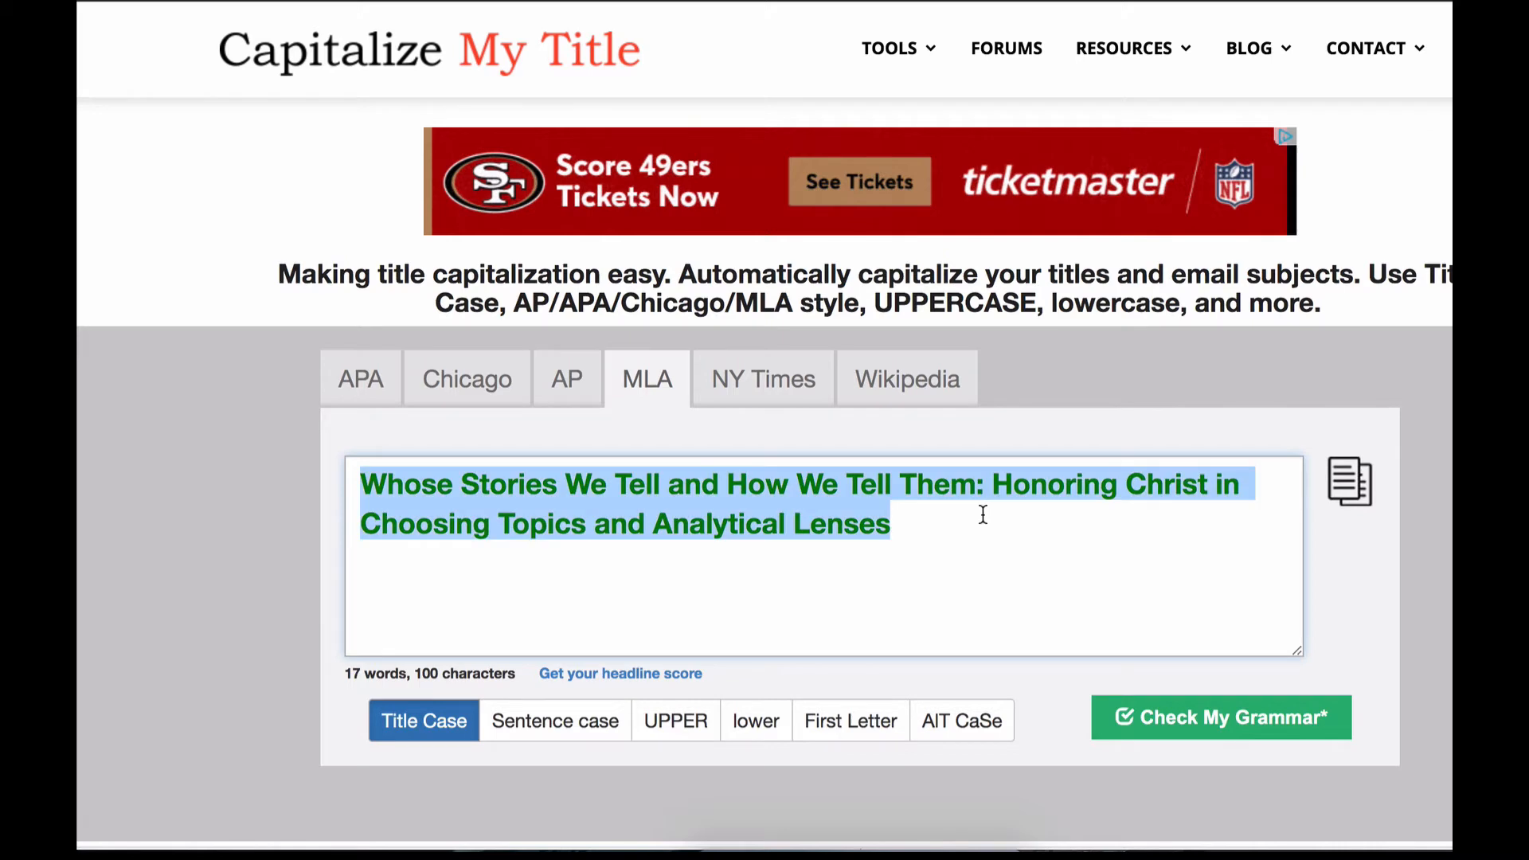
pyautogui.scroll(-1, 982, 514)
pyautogui.rightClick(967, 471)
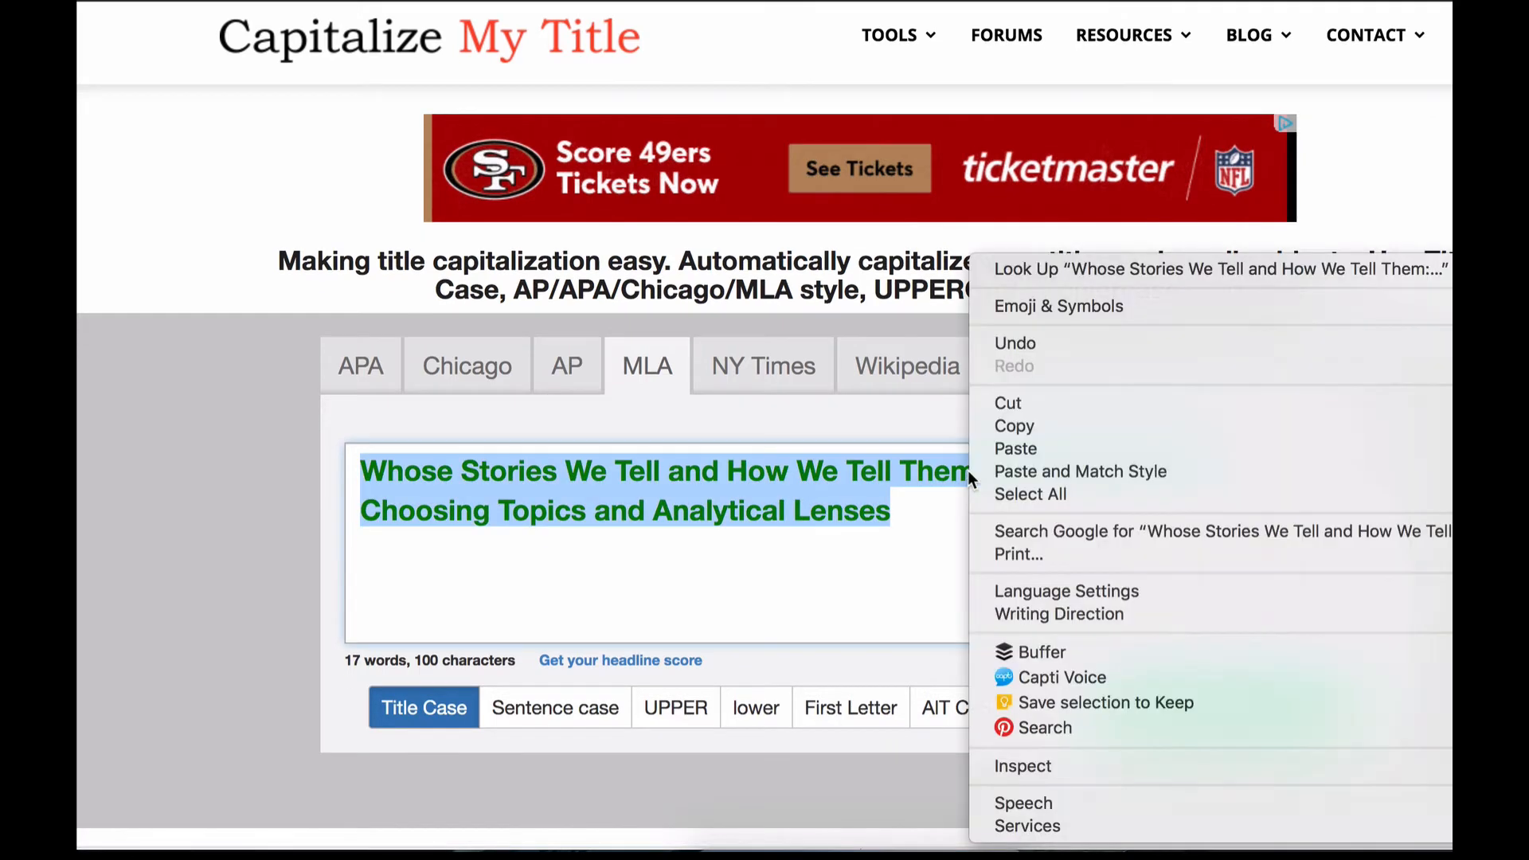
pyautogui.press('Escape')
pyautogui.rightClick(970, 457)
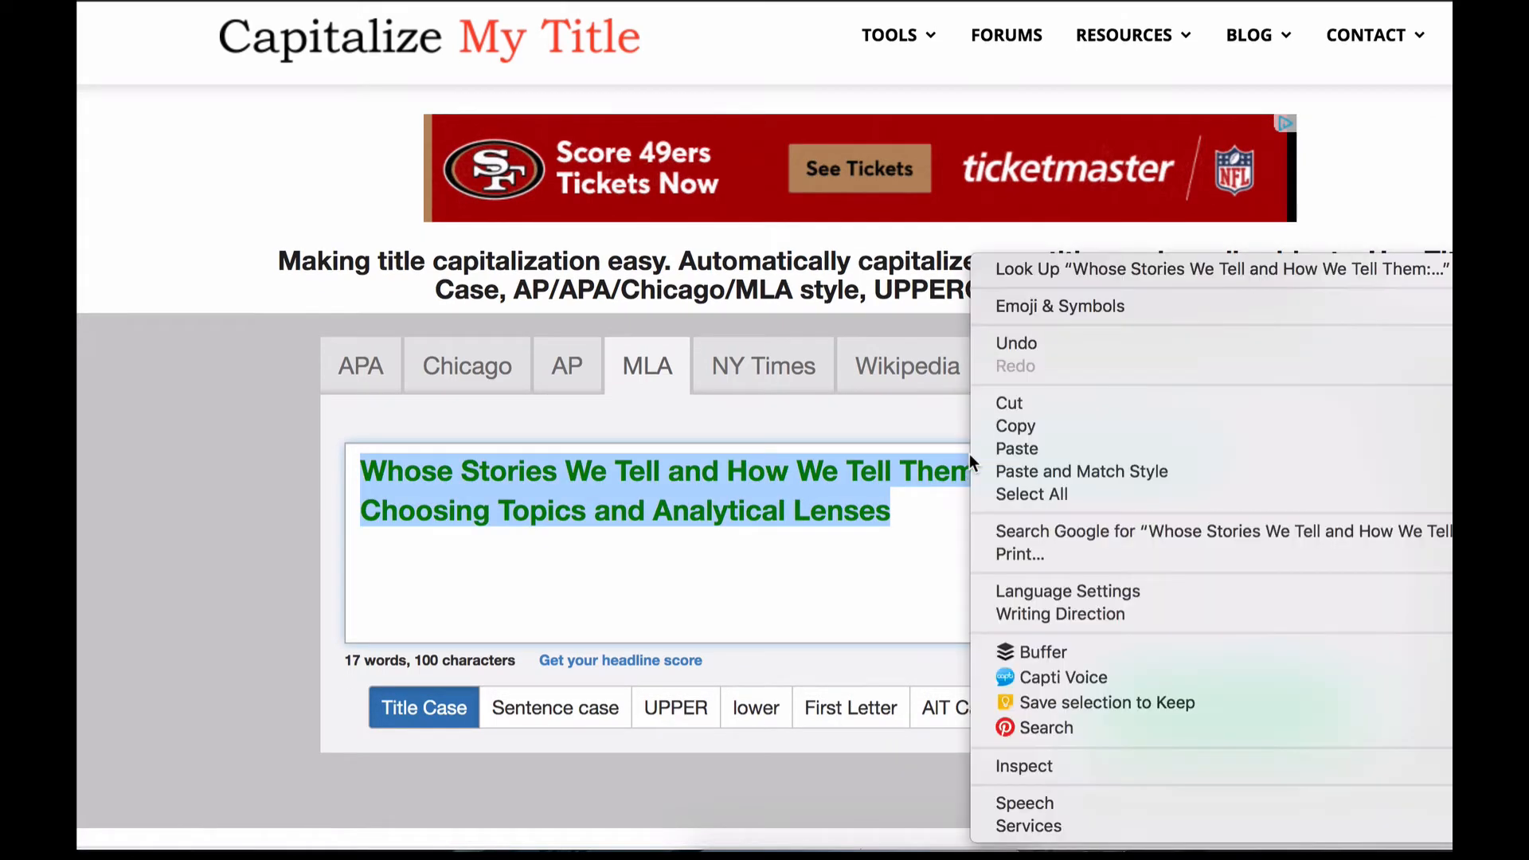
pyautogui.click(1028, 426)
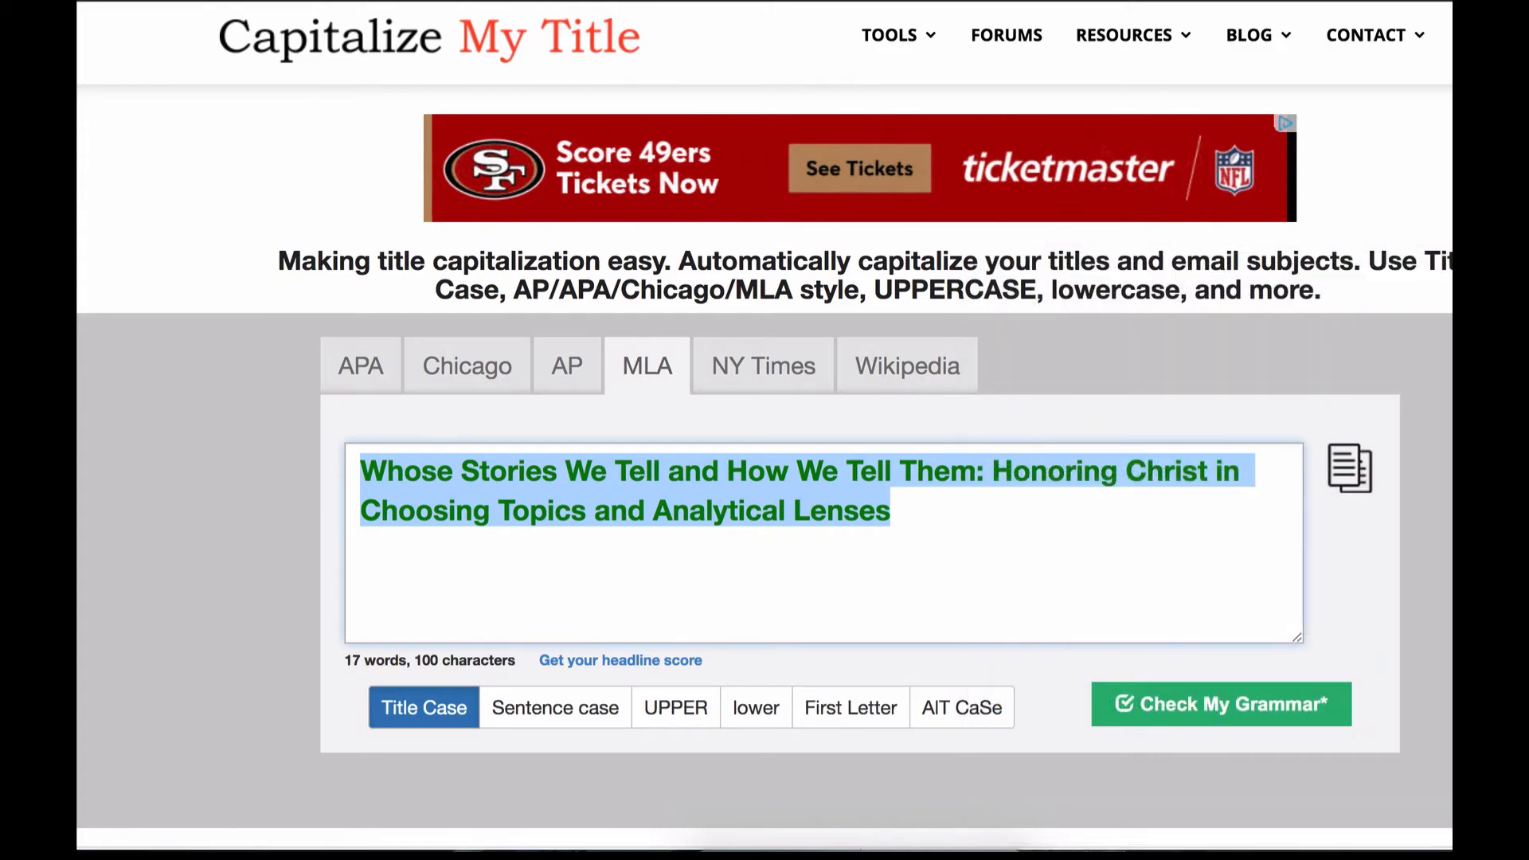
# Switch back to the Works Cited document and replace the second citation's all-caps title with the copied title, pasted without formatting
pyautogui.hotkey('ctrl', 'shift', 'Tab')
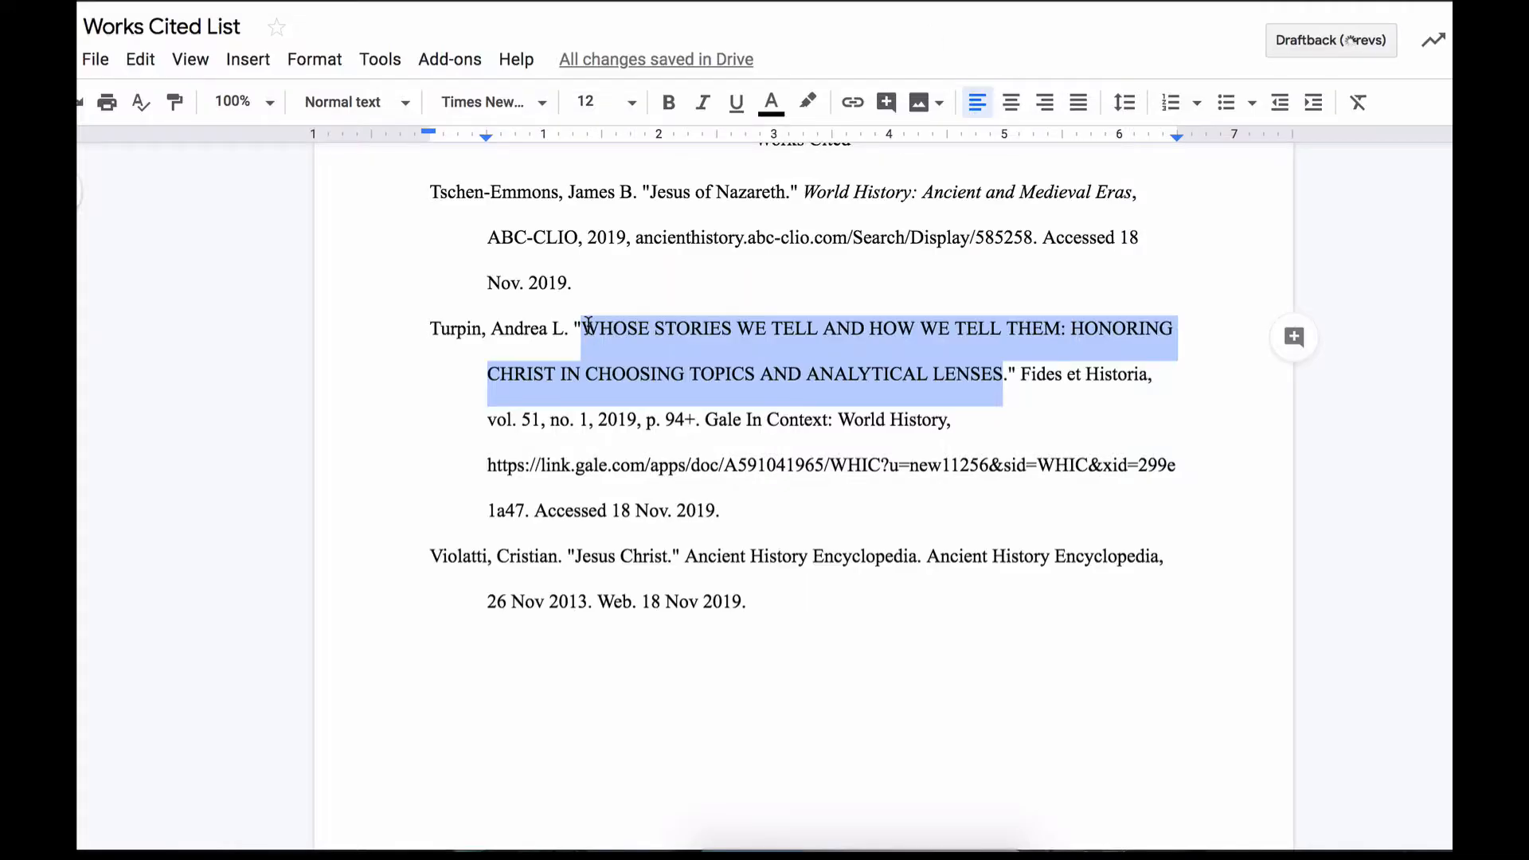
pyautogui.click(583, 327)
pyautogui.moveTo(601, 322); pyautogui.dragTo(999, 371)
pyautogui.click(141, 60)
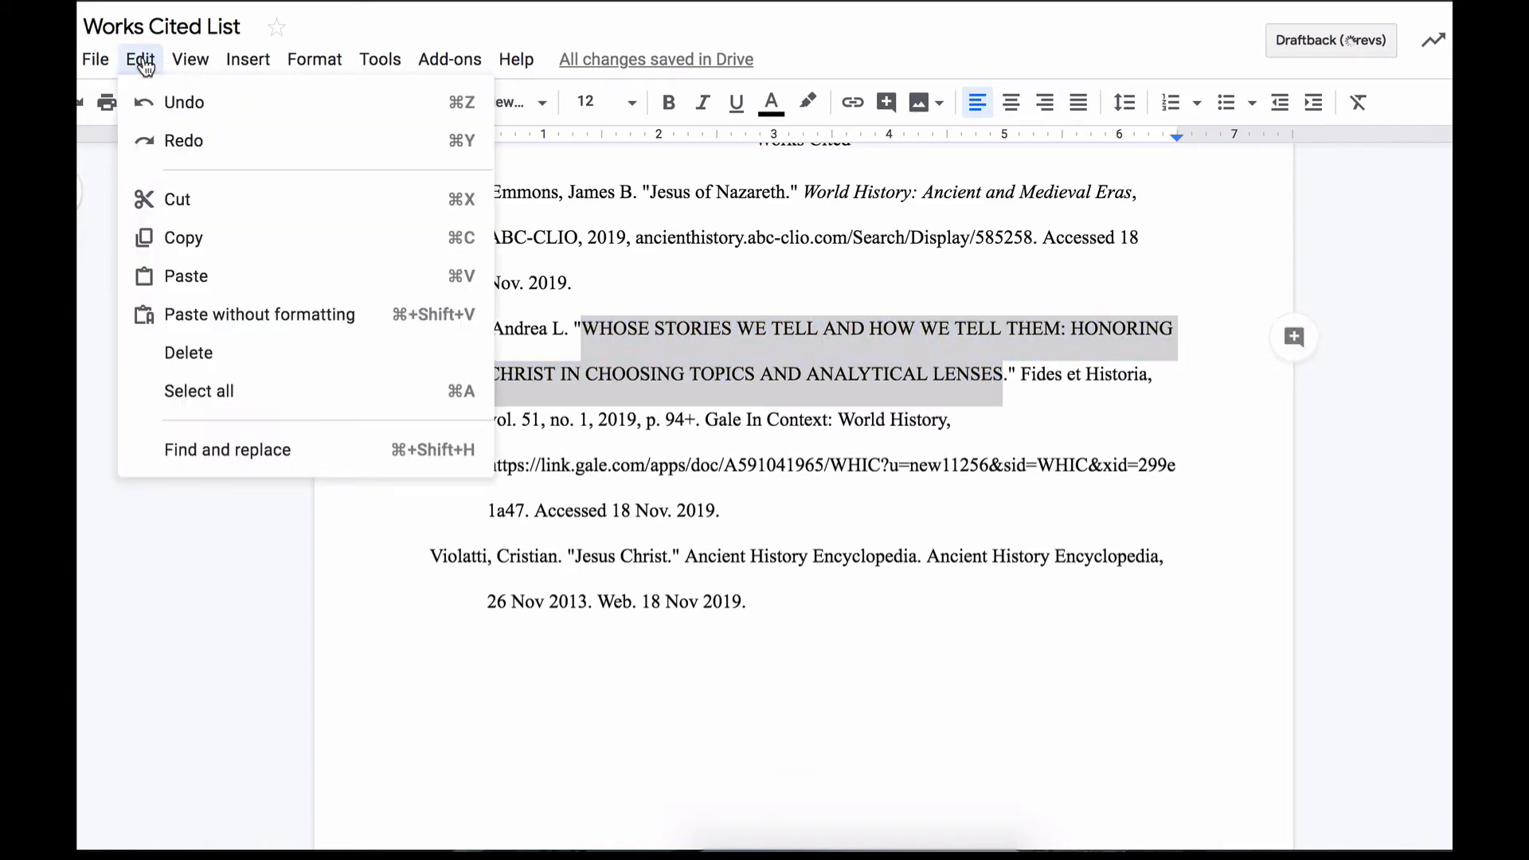
pyautogui.click(224, 312)
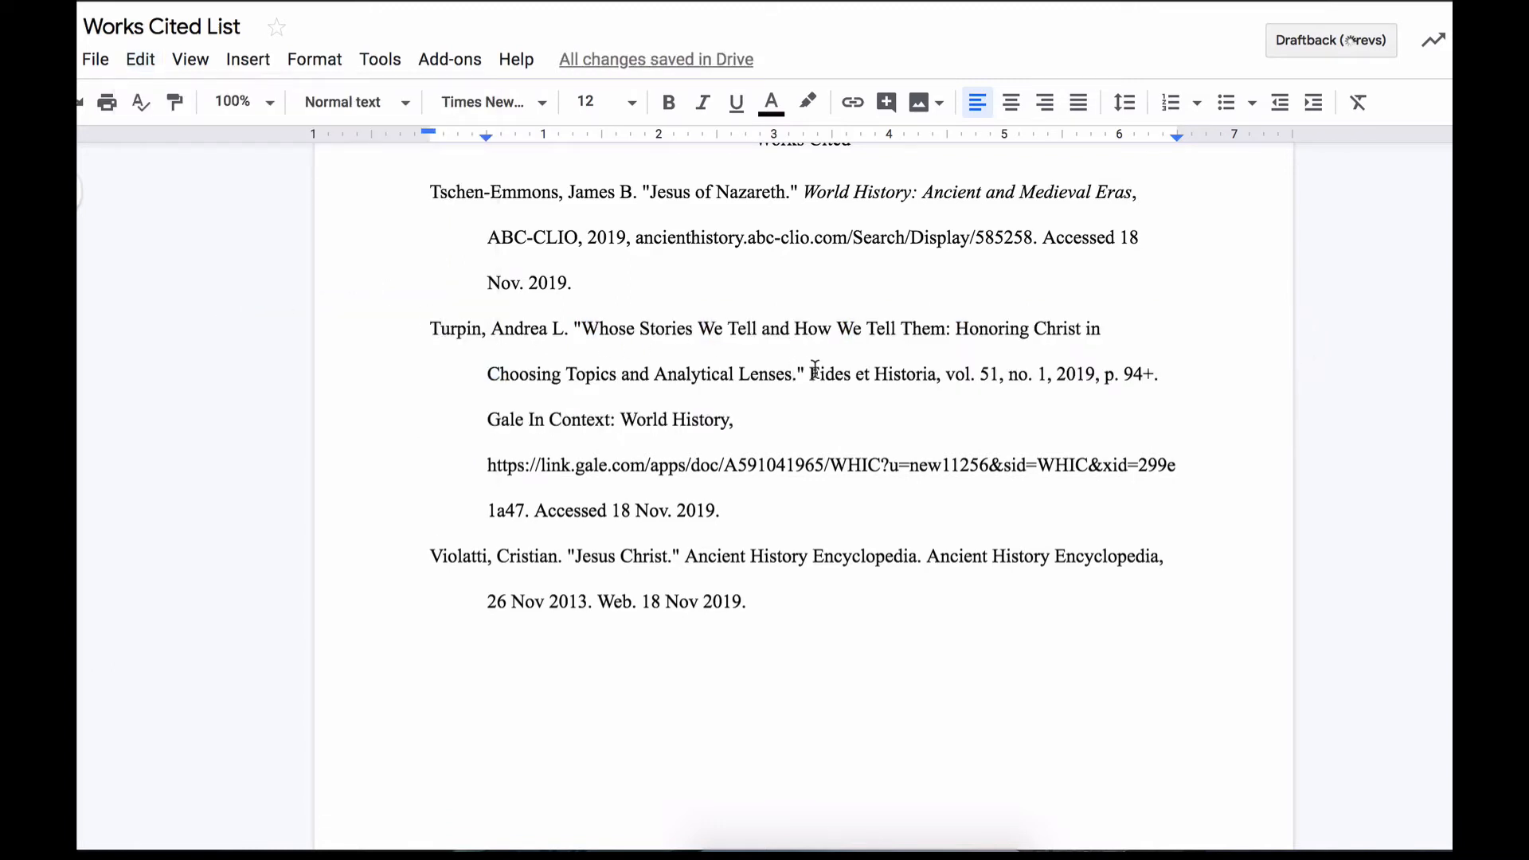
pyautogui.moveTo(809, 368); pyautogui.dragTo(934, 363)
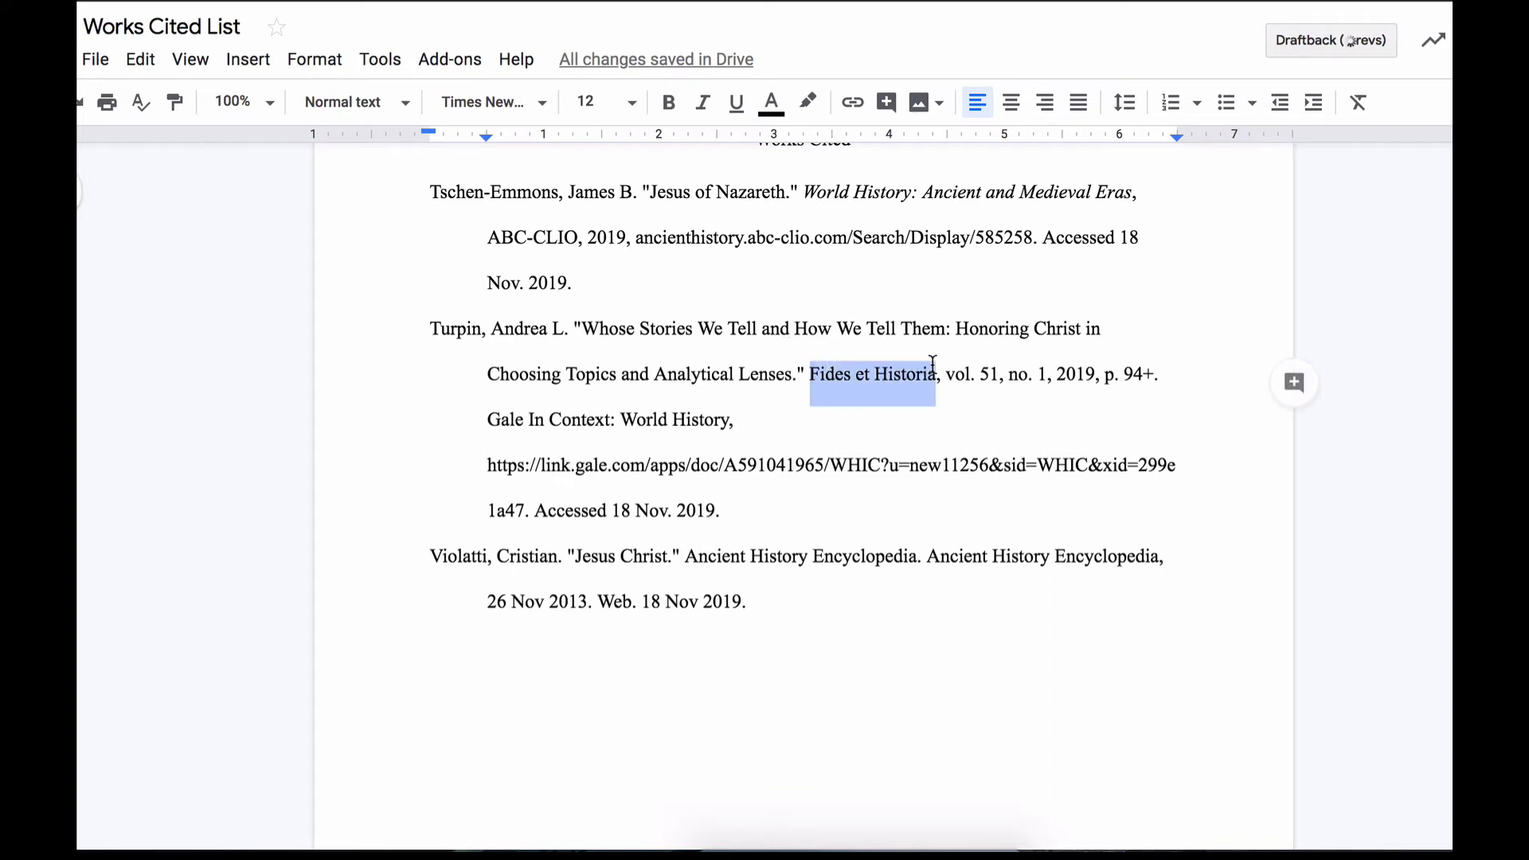
pyautogui.click(703, 104)
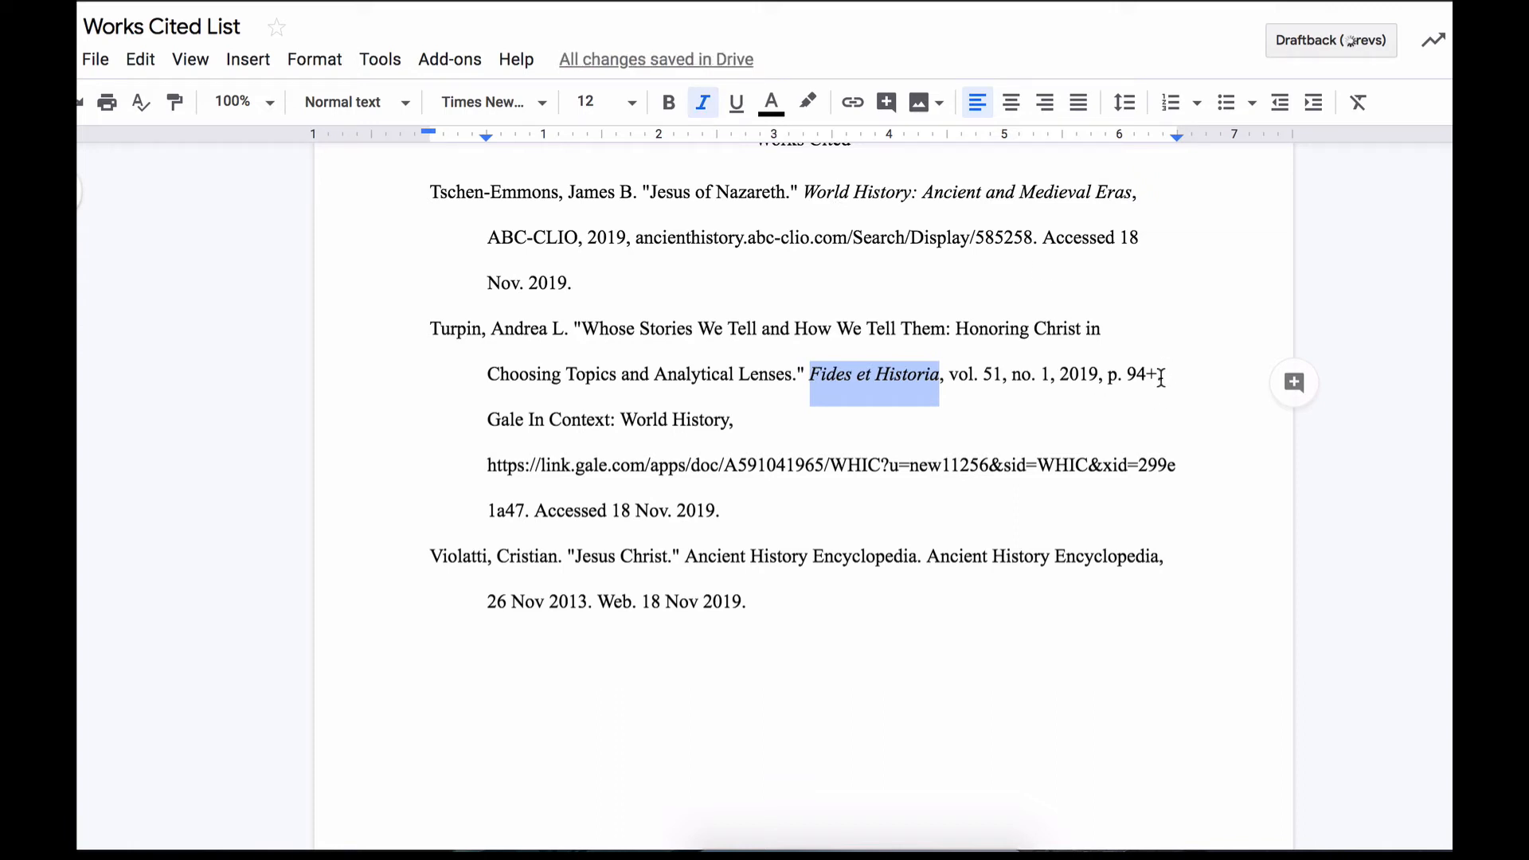
pyautogui.click(1162, 377)
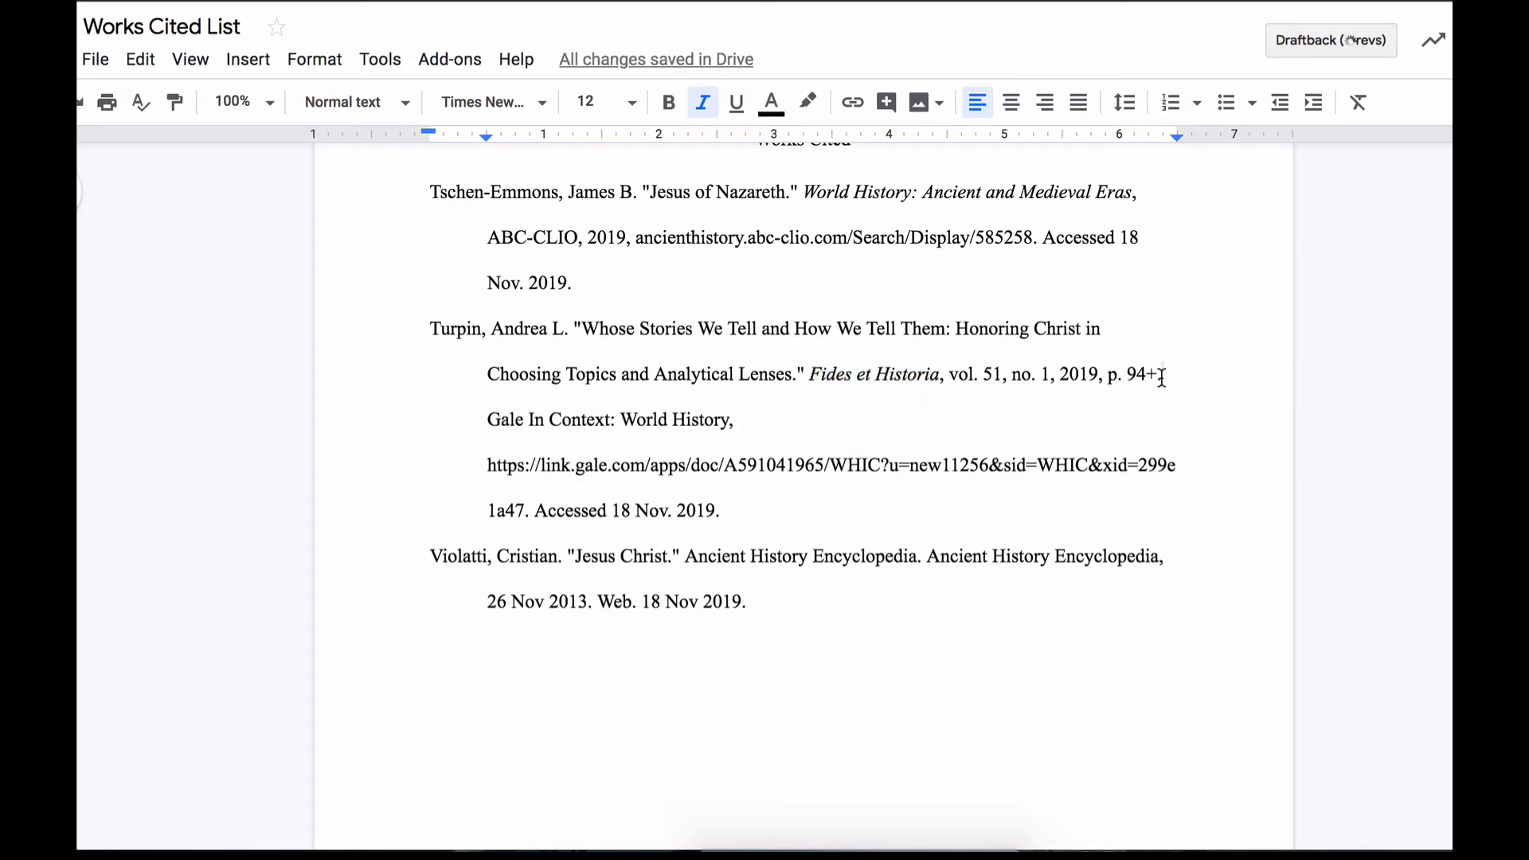
pyautogui.moveTo(489, 414); pyautogui.dragTo(726, 416)
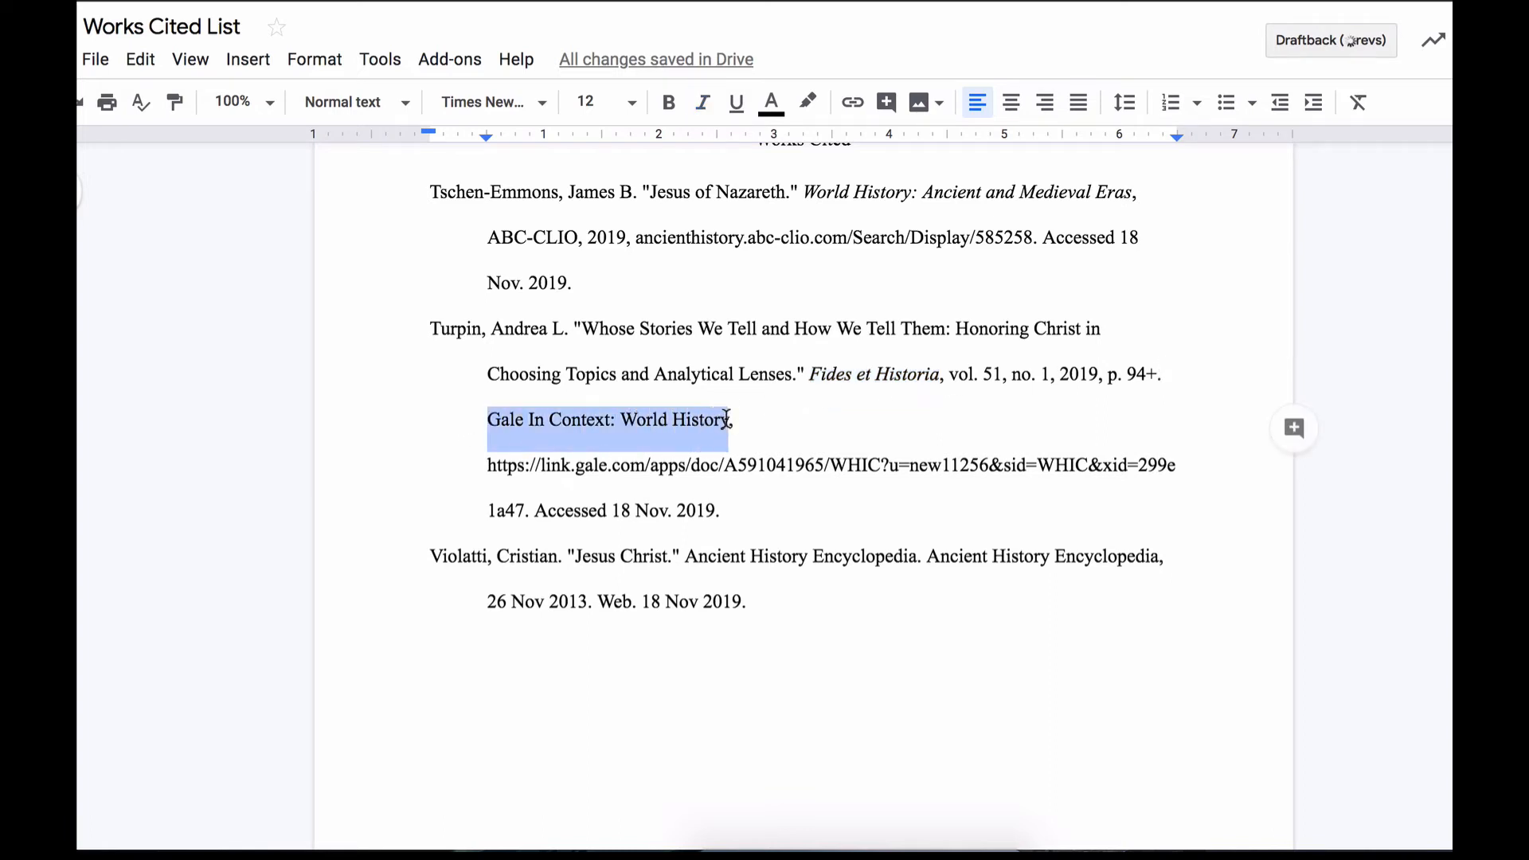
pyautogui.click(702, 102)
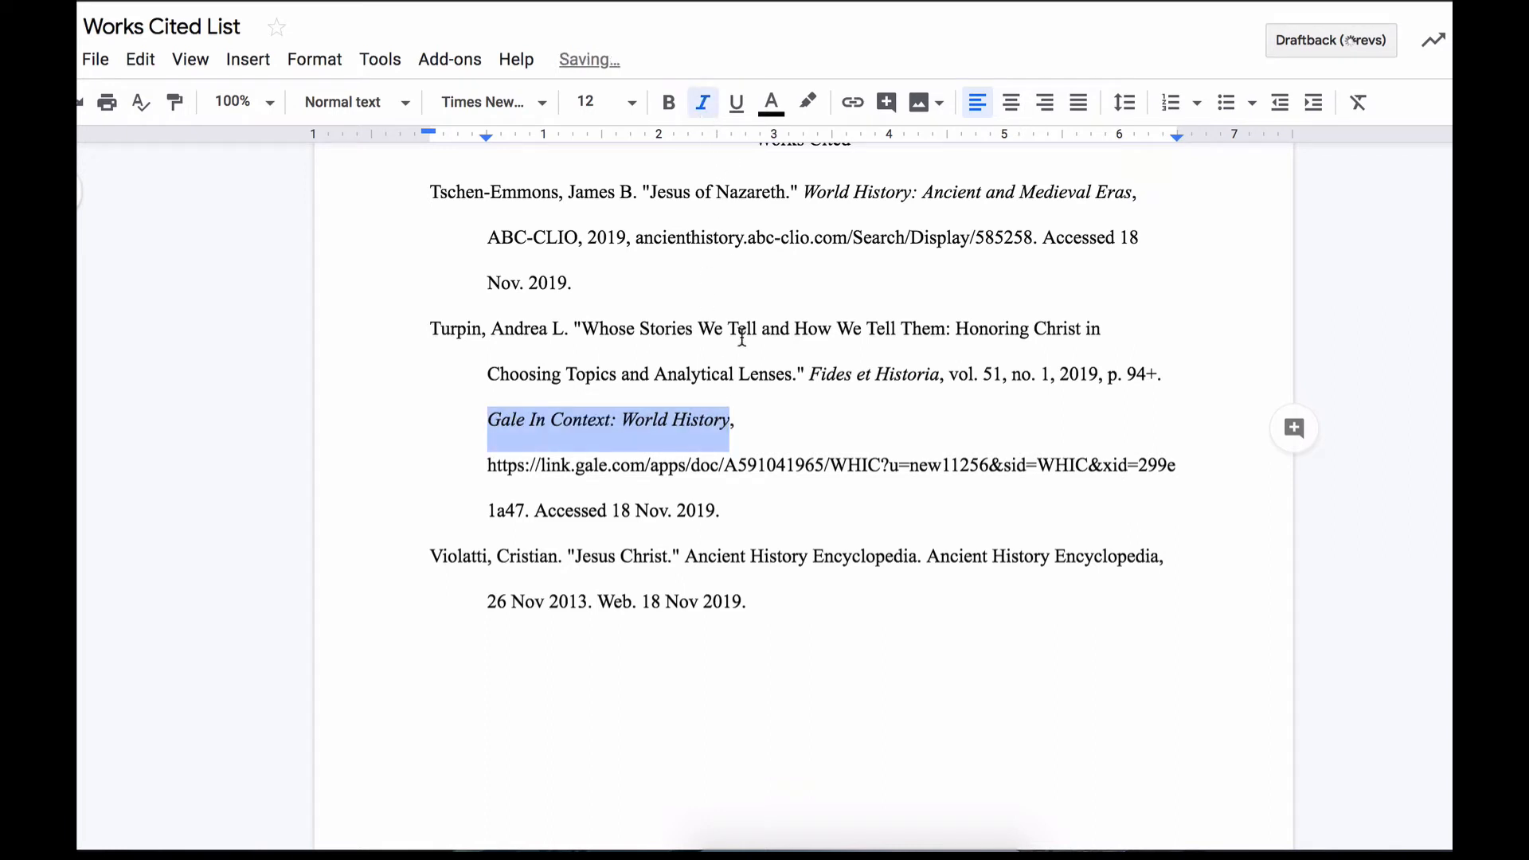
pyautogui.moveTo(487, 462); pyautogui.dragTo(541, 464)
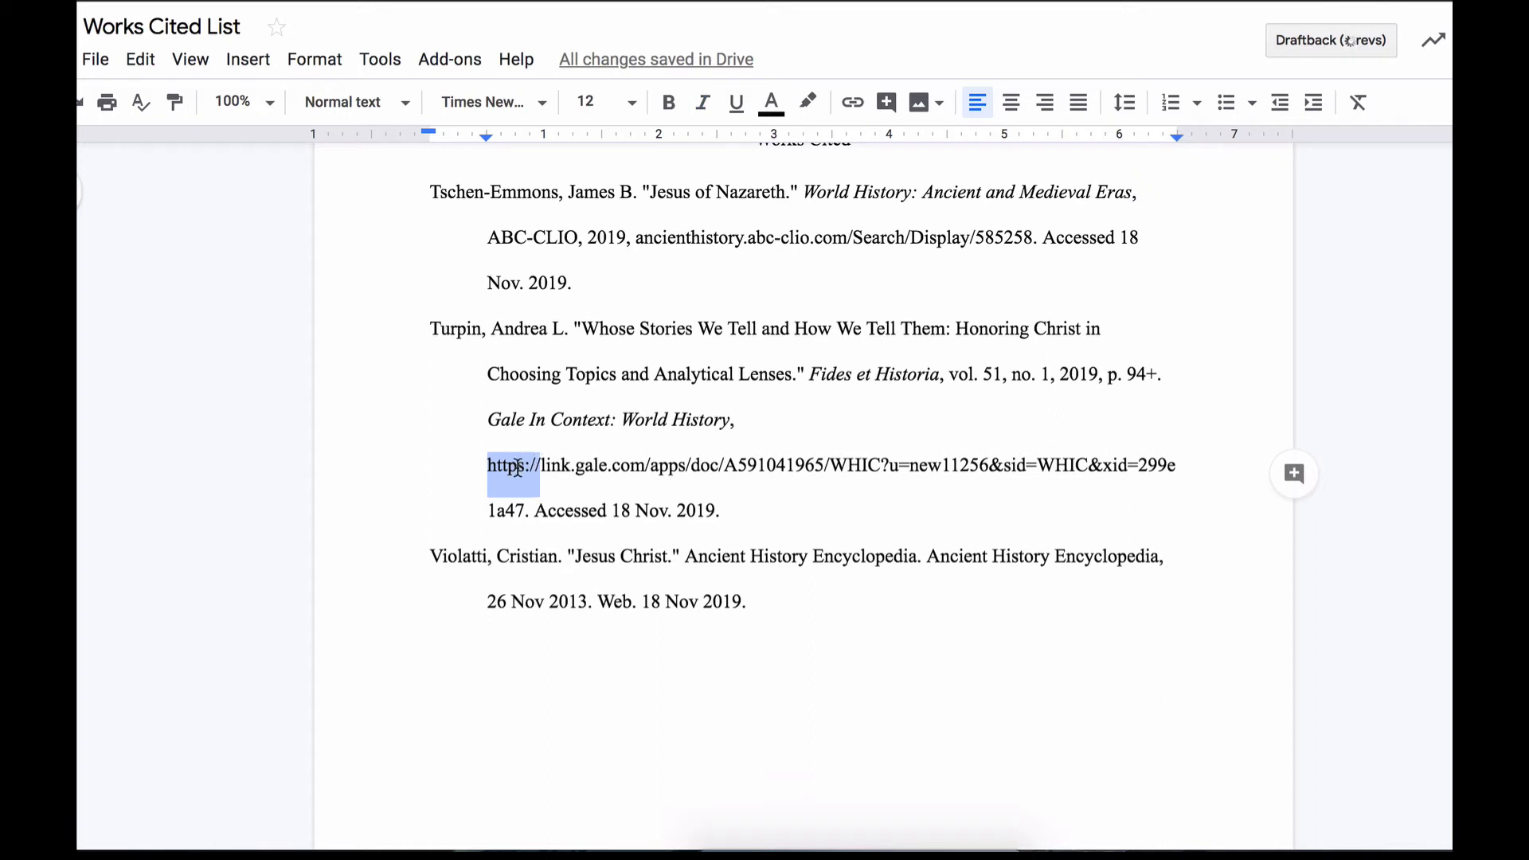
pyautogui.press('BackSpace')
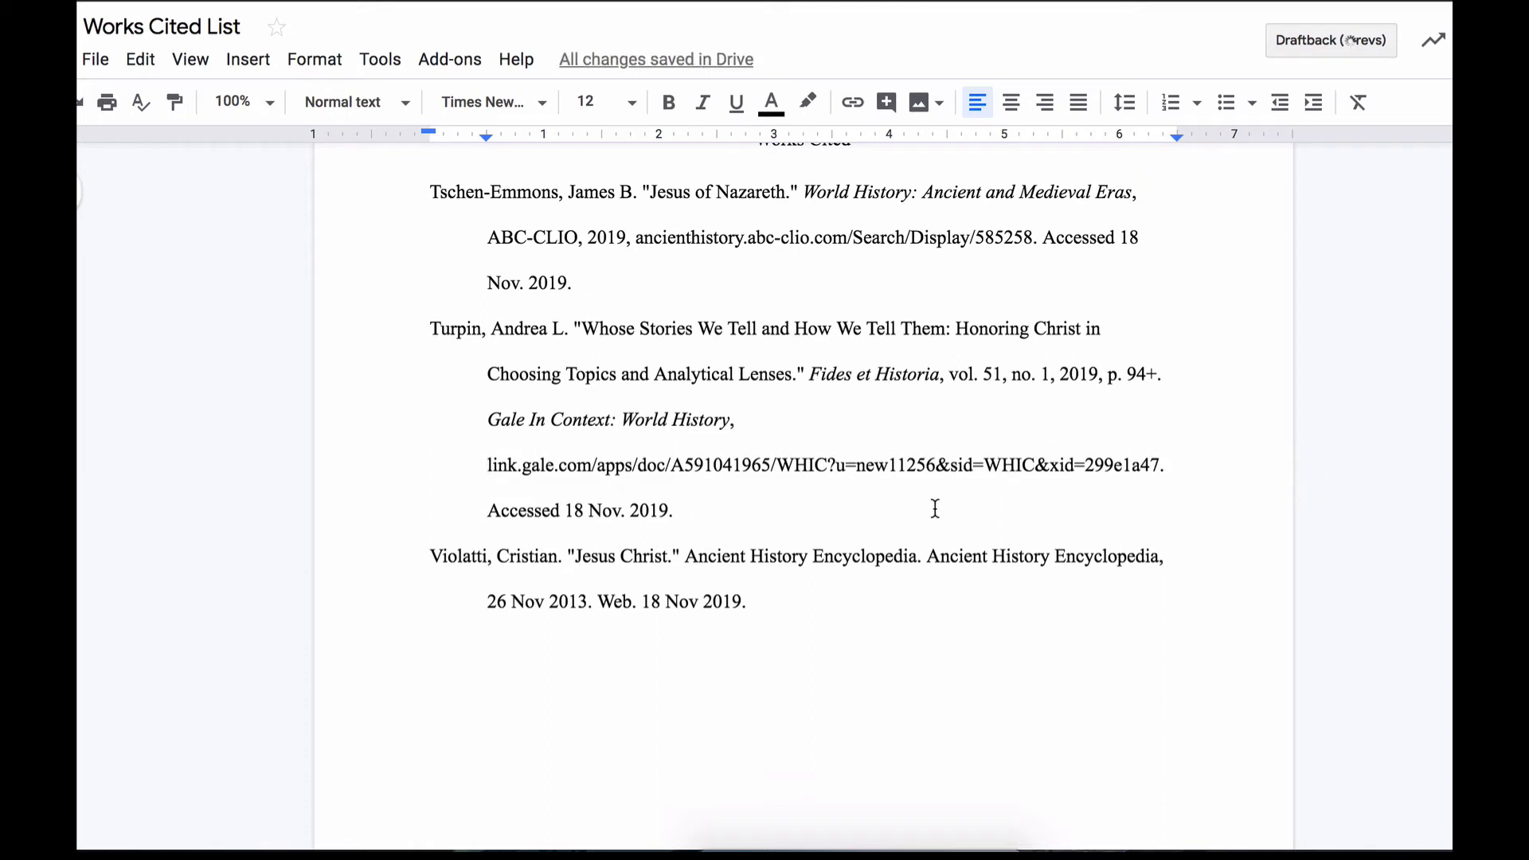
# In the third citation, italicize the first "Ancient History Encyclopedia" and delete the repeated one with its comma
pyautogui.scroll(-3, 934, 507)
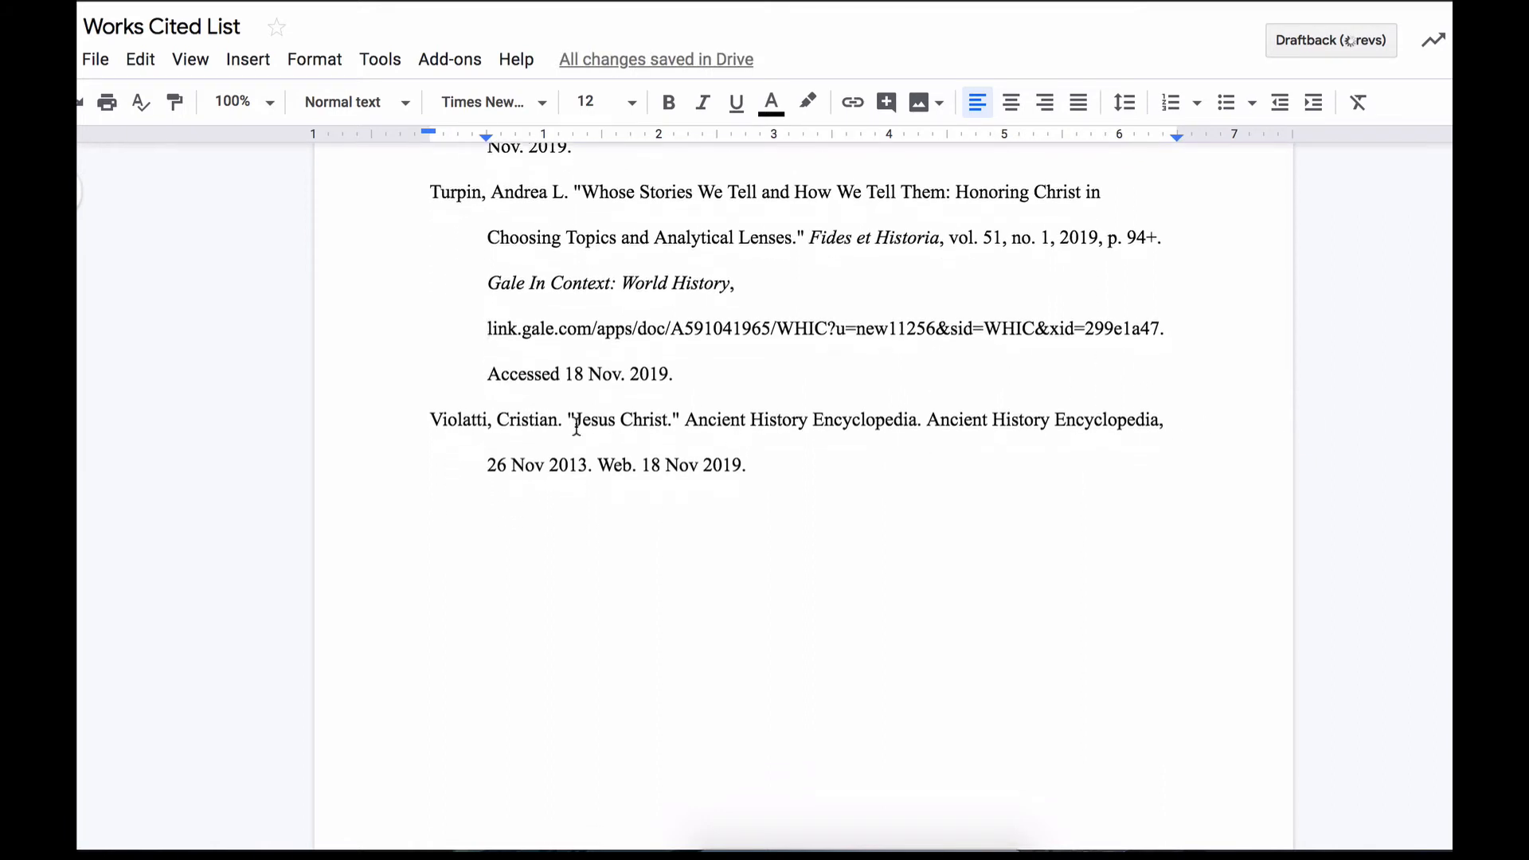
pyautogui.click(430, 418)
pyautogui.moveTo(599, 464); pyautogui.dragTo(639, 462)
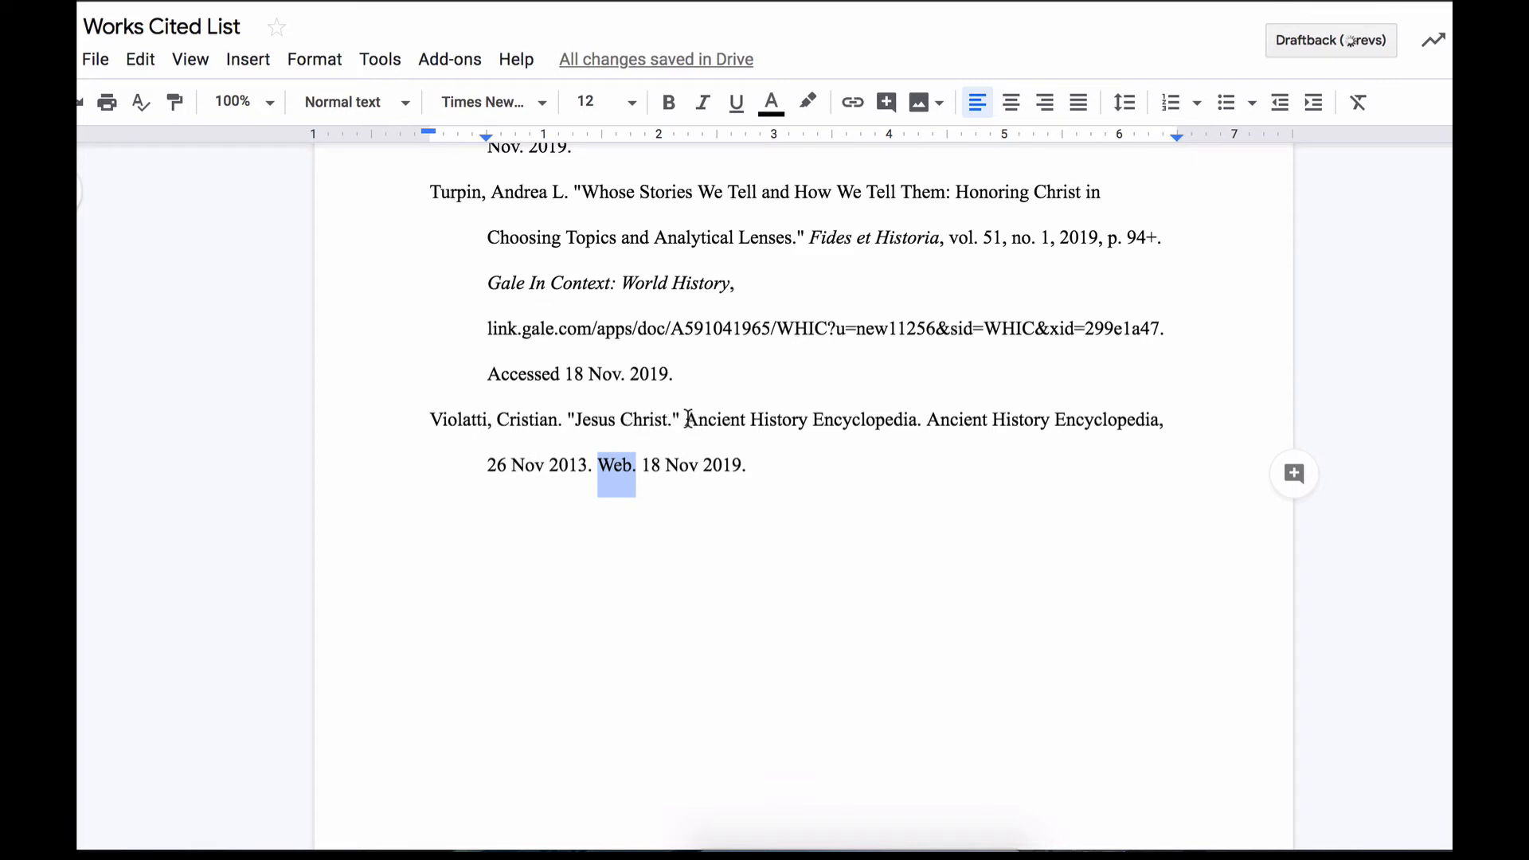
pyautogui.moveTo(688, 419); pyautogui.dragTo(915, 423)
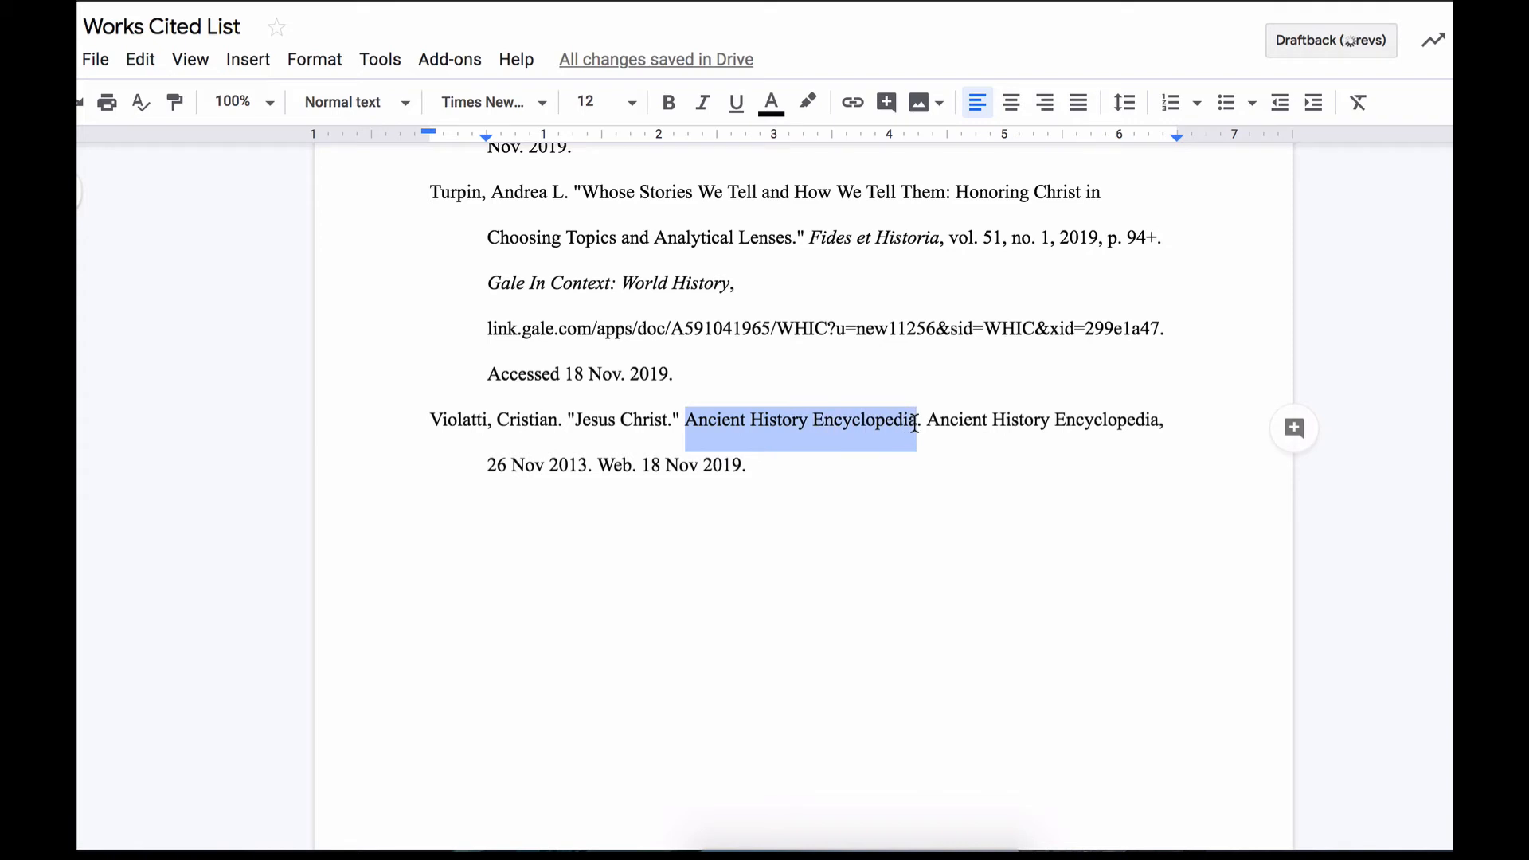
pyautogui.click(702, 102)
pyautogui.moveTo(930, 420); pyautogui.dragTo(1181, 410)
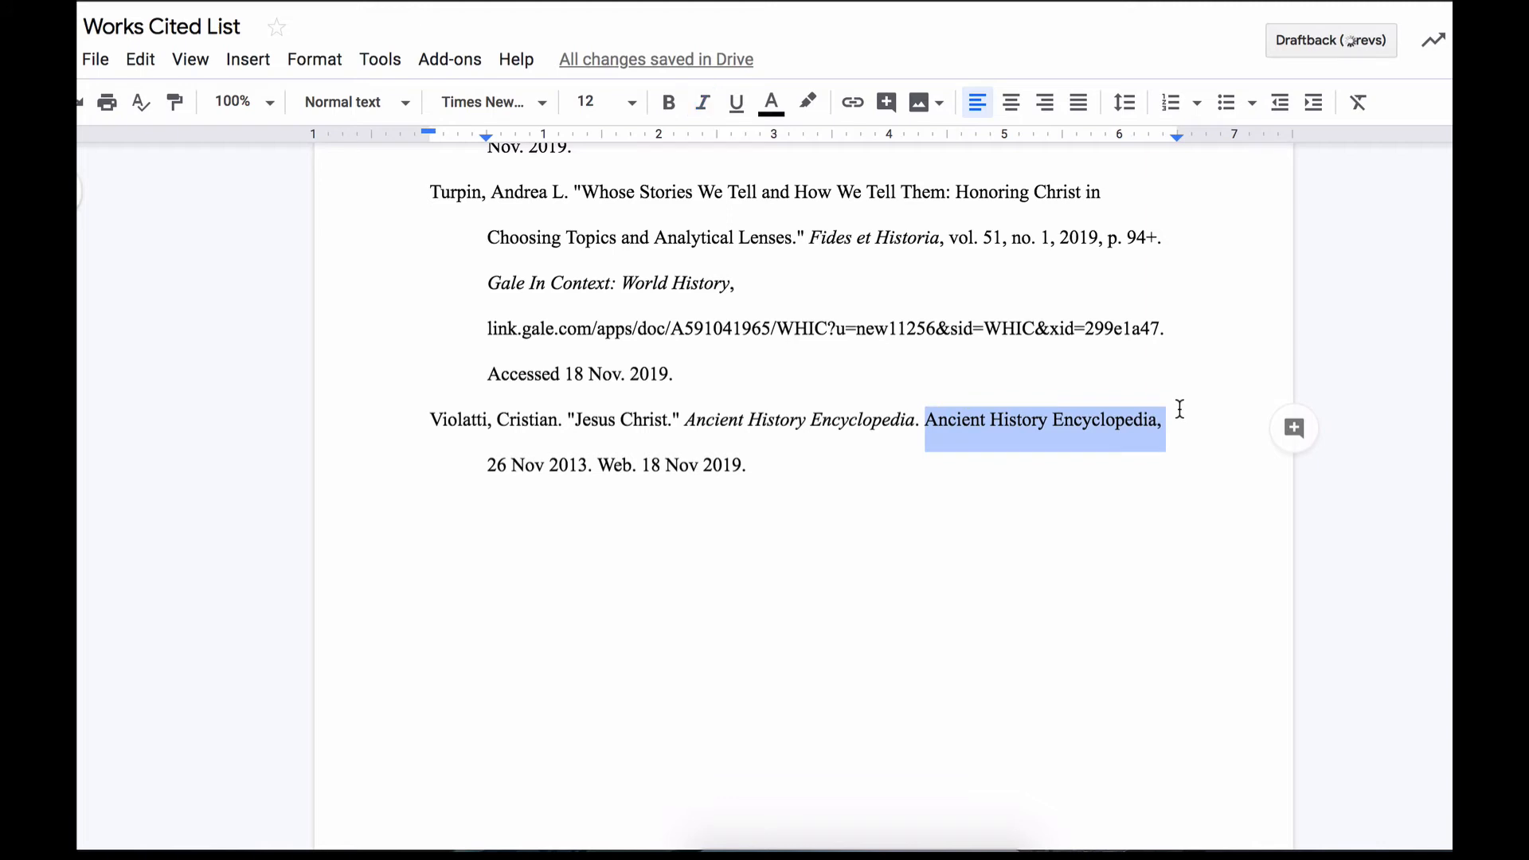
pyautogui.press('BackSpace')
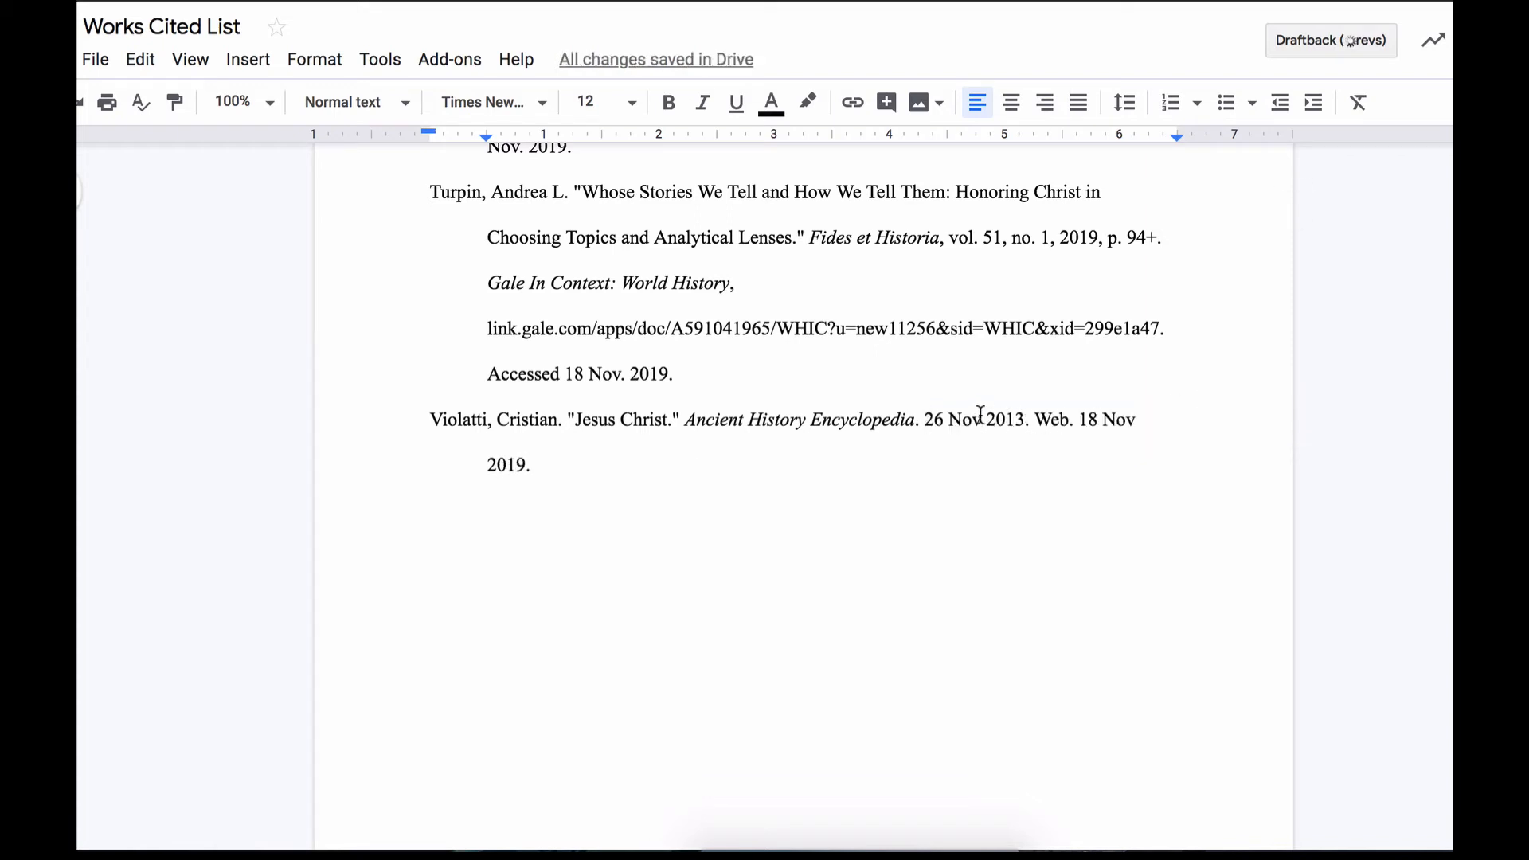
# In the third citation, add a period after "Nov" in the 2013 date and replace the periods after "Encyclopedia" and "2013" with commas
pyautogui.click(980, 416)
pyautogui.write('.')
pyautogui.doubleClick(919, 420)
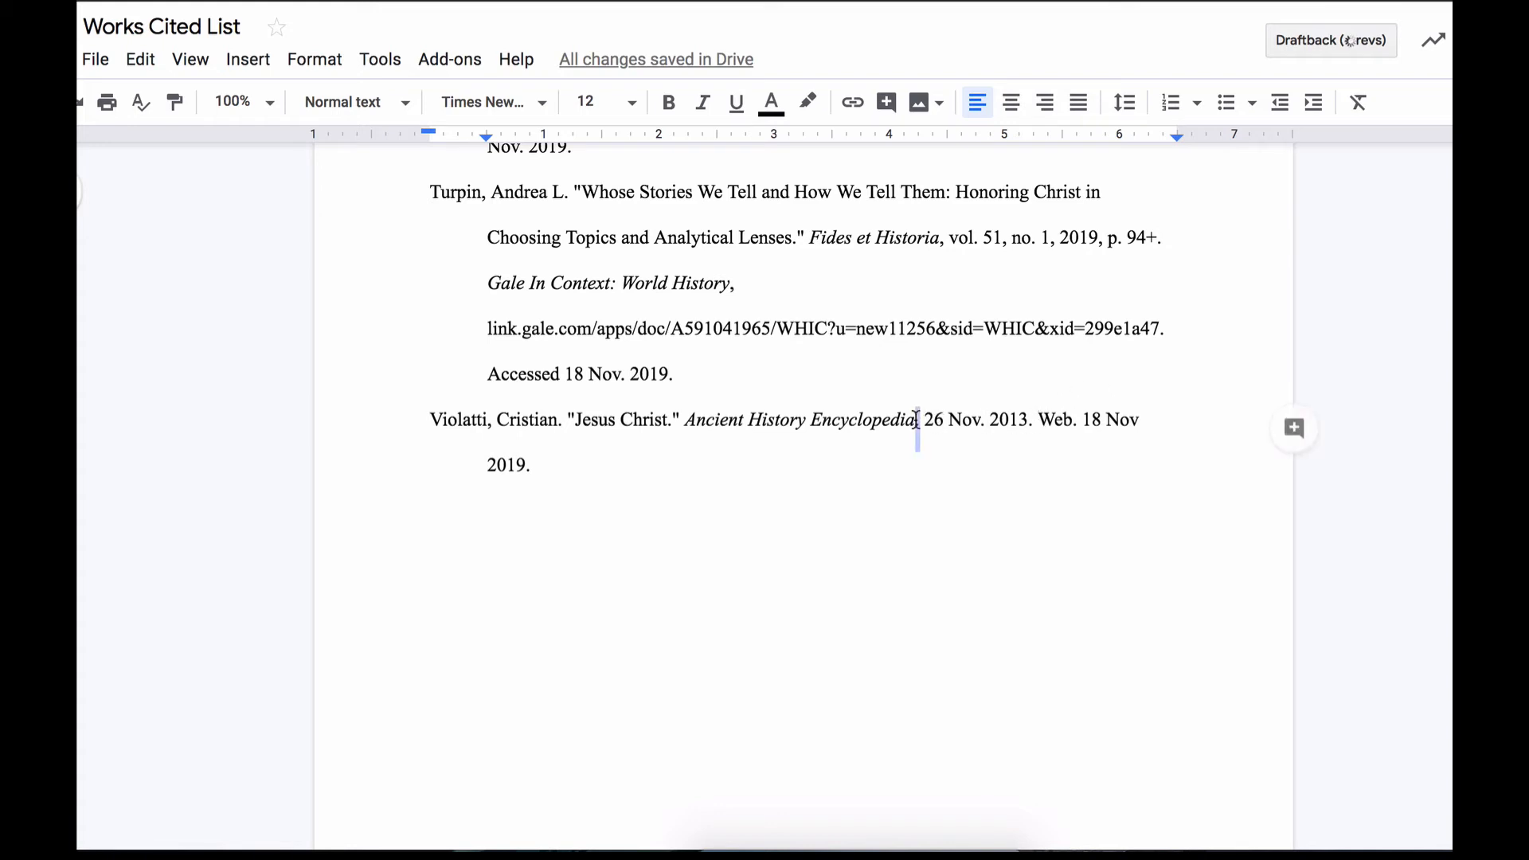
pyautogui.write(',')
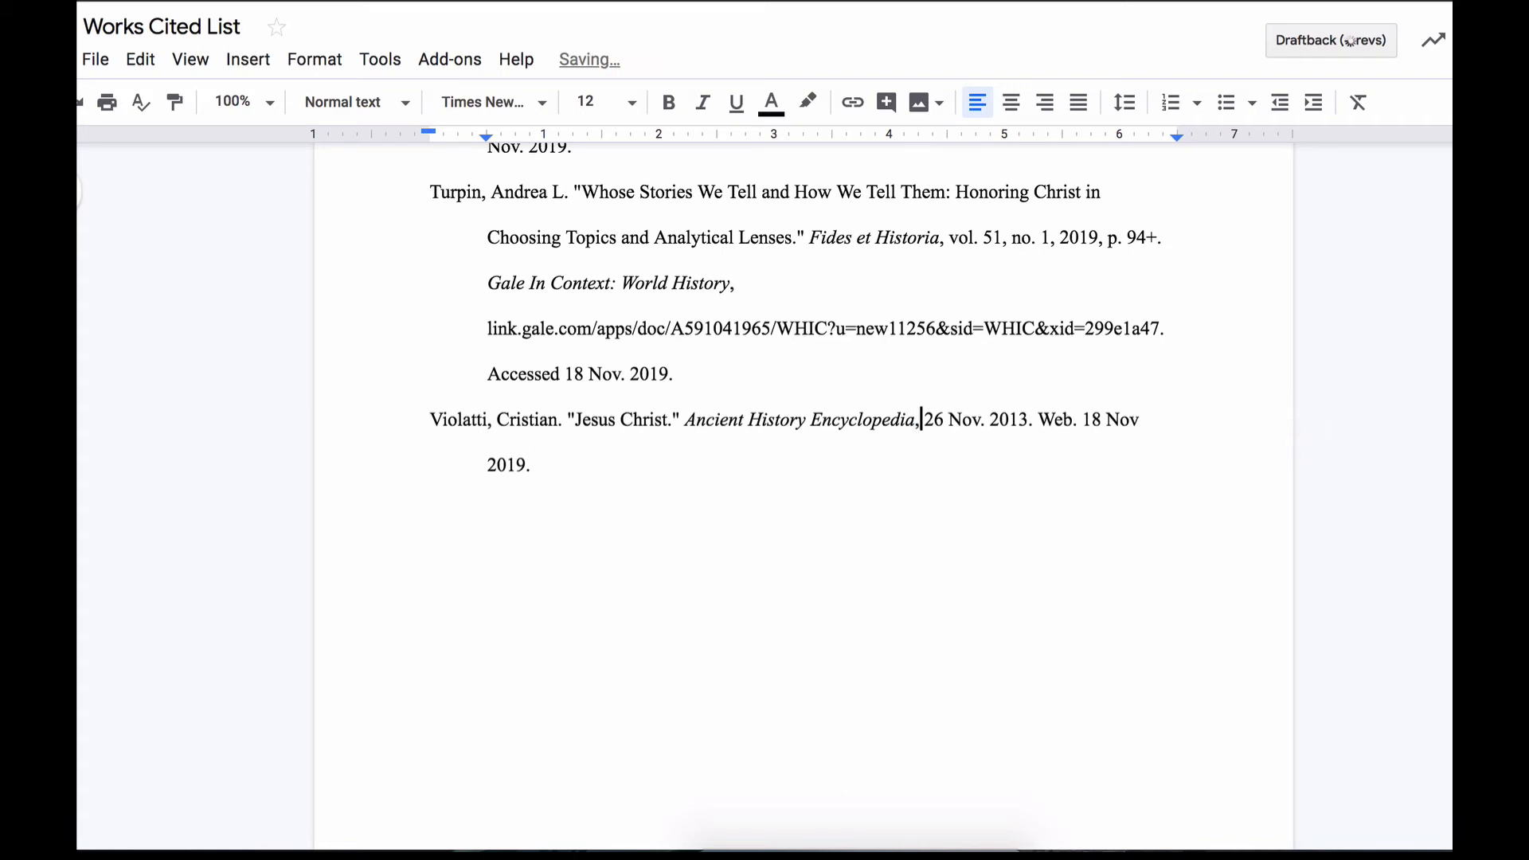
pyautogui.doubleClick(1032, 419)
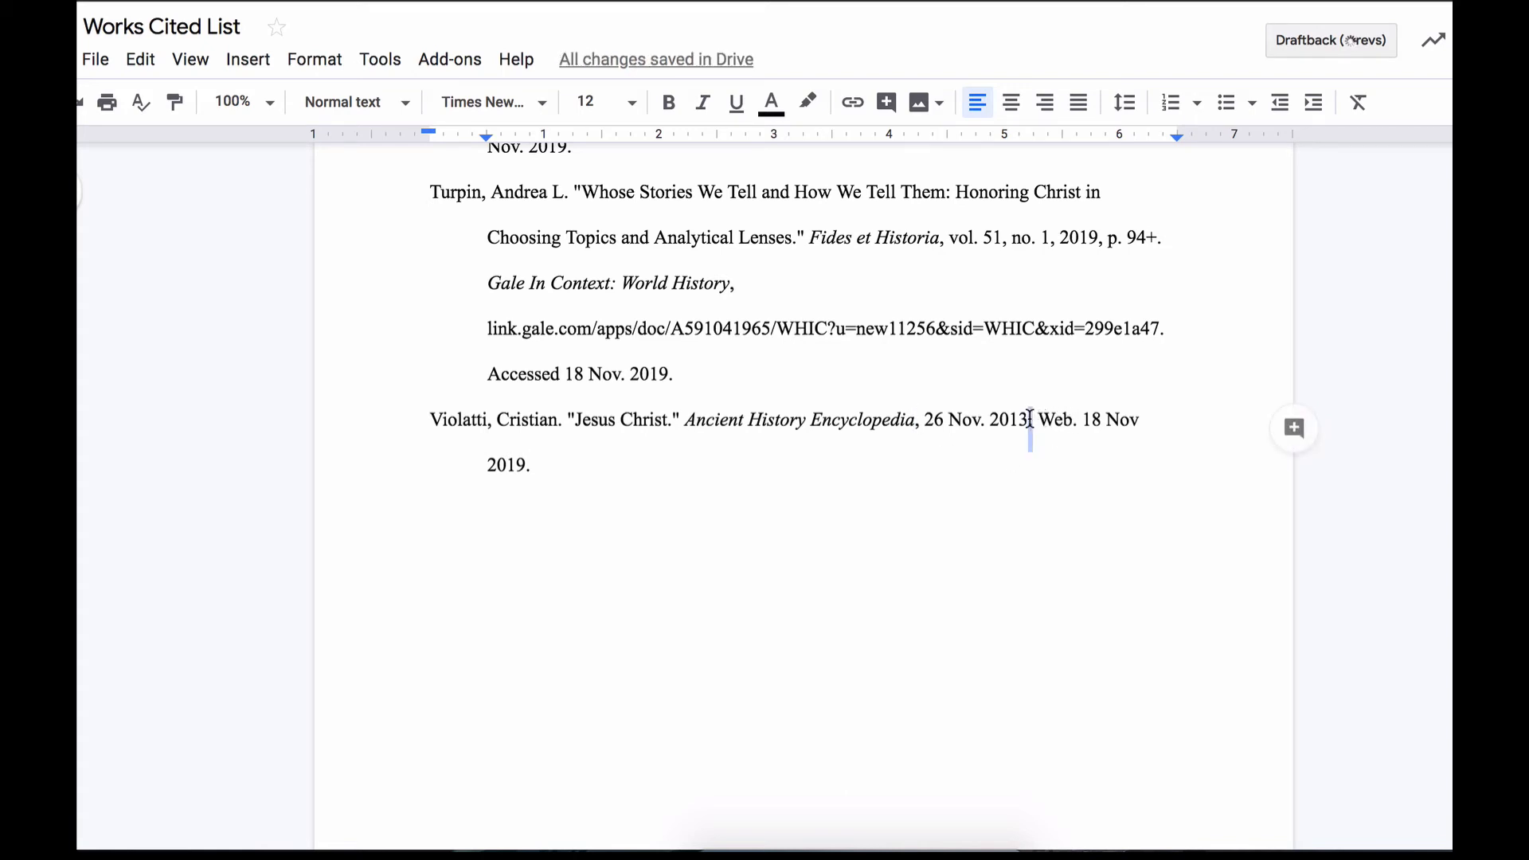
pyautogui.write(',')
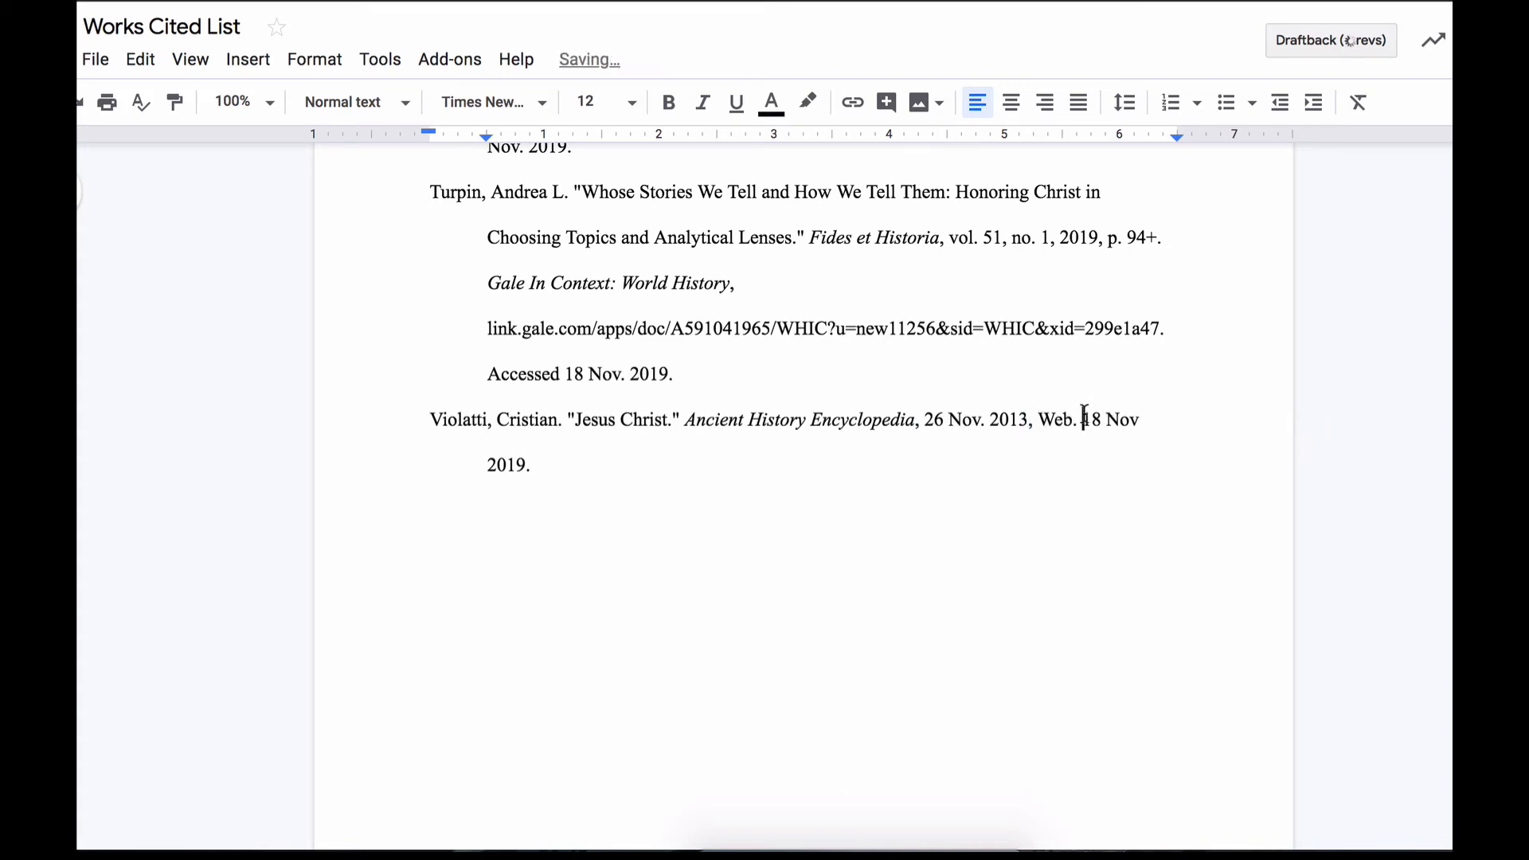
# Delete "Web." from the third citation and punctuate its access date as "18 Nov. 2019,"
pyautogui.moveTo(1083, 417); pyautogui.dragTo(1046, 410)
pyautogui.press('BackSpace')
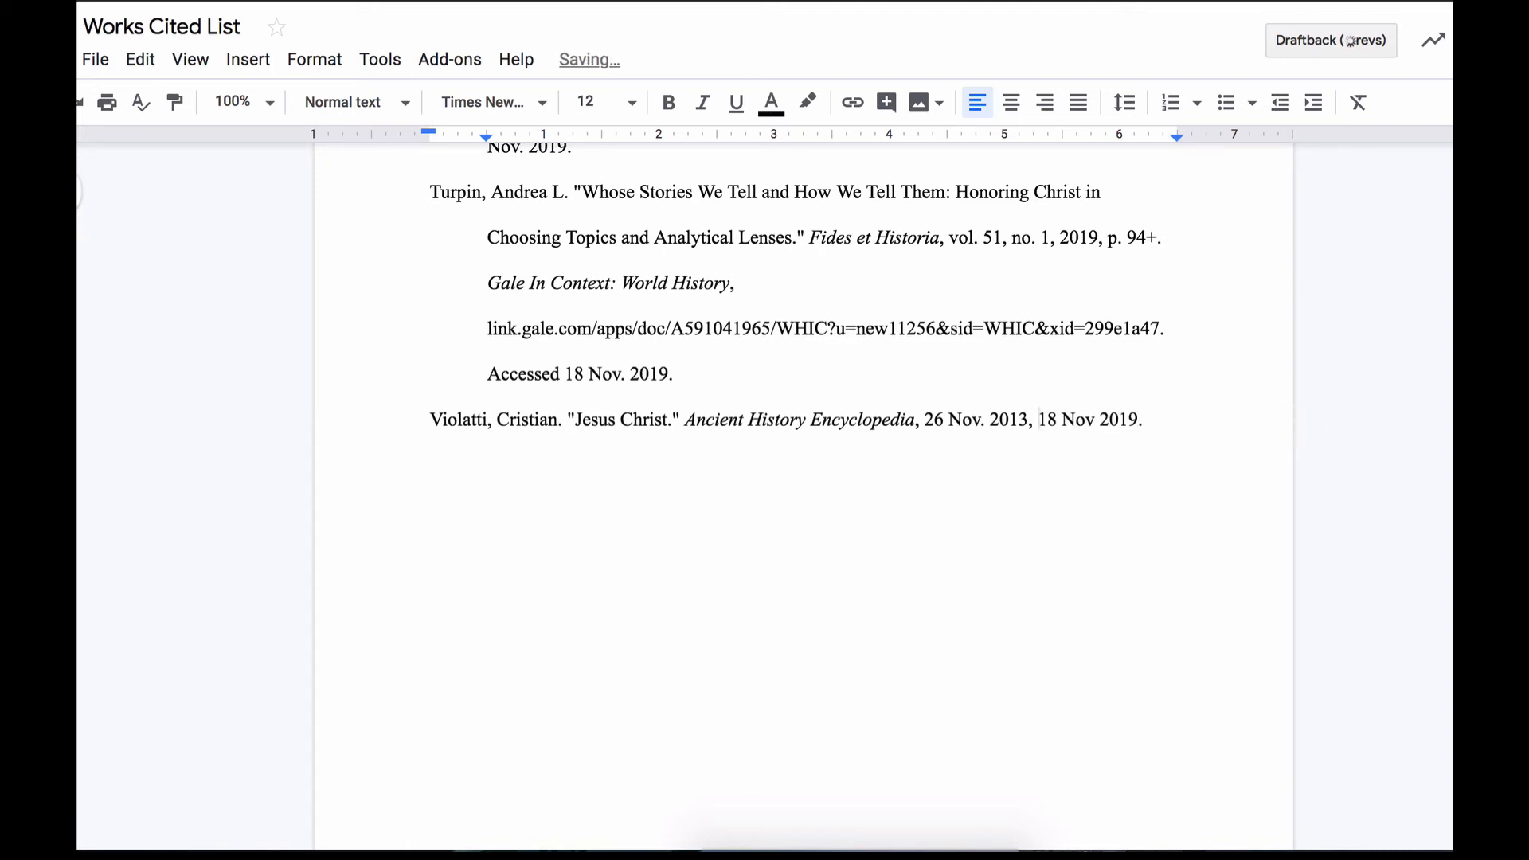
pyautogui.click(1095, 419)
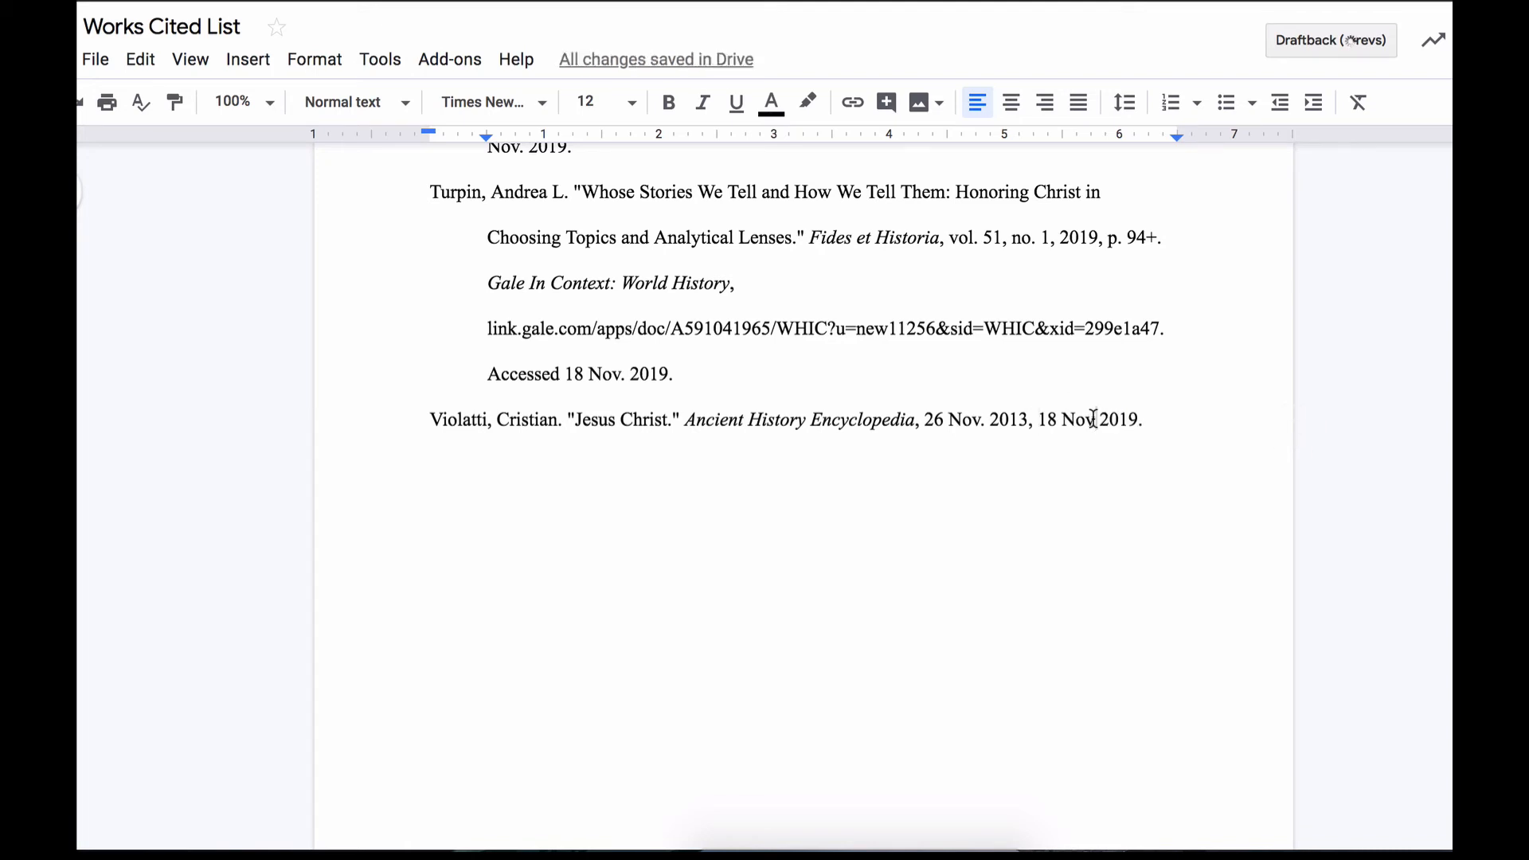
pyautogui.write('.')
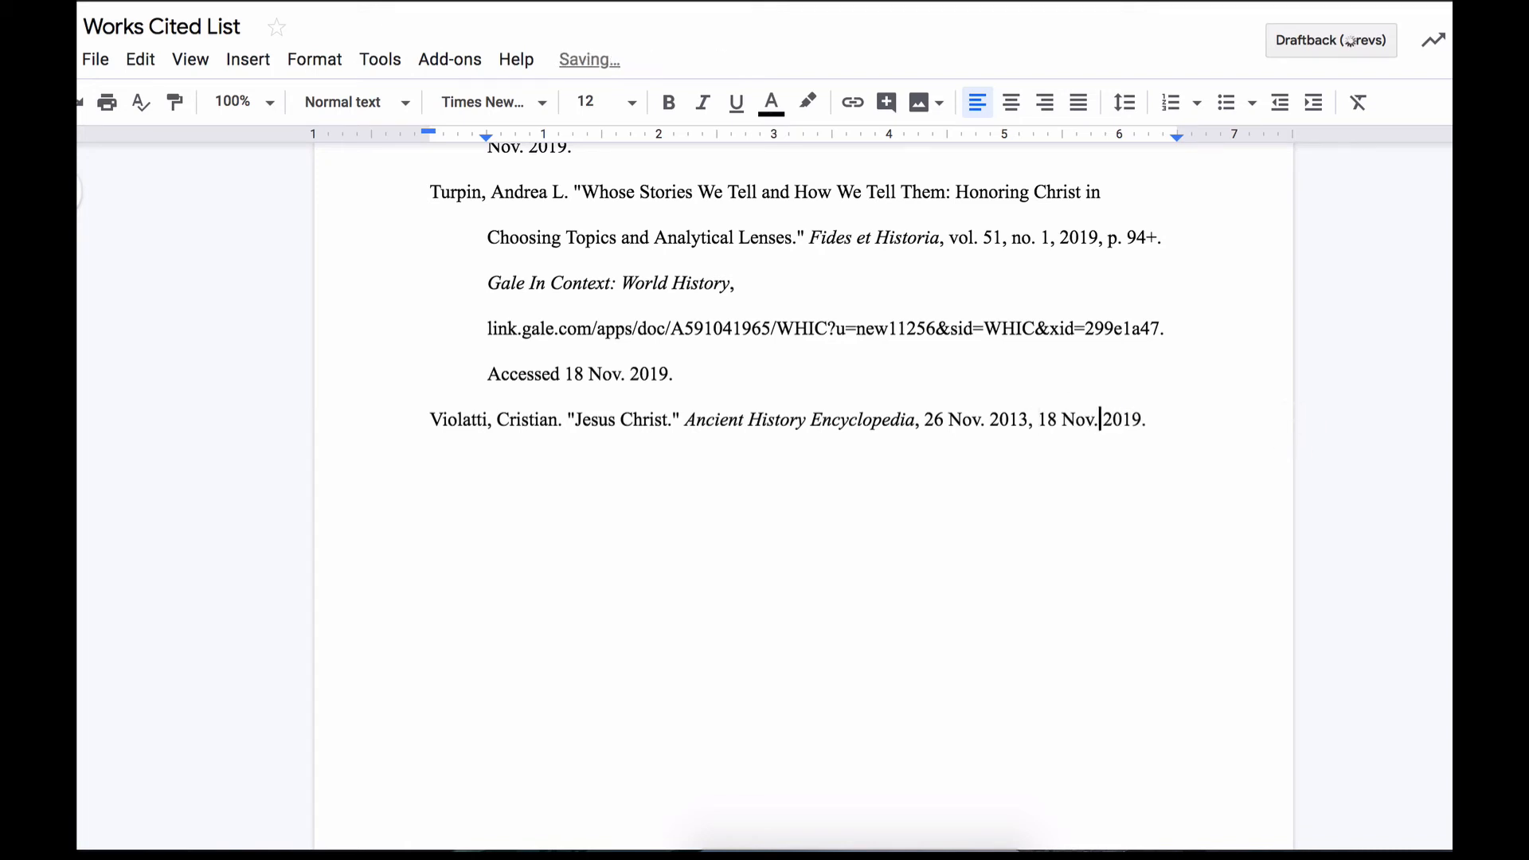
pyautogui.click(1162, 418)
pyautogui.press('BackSpace')
pyautogui.write(',')
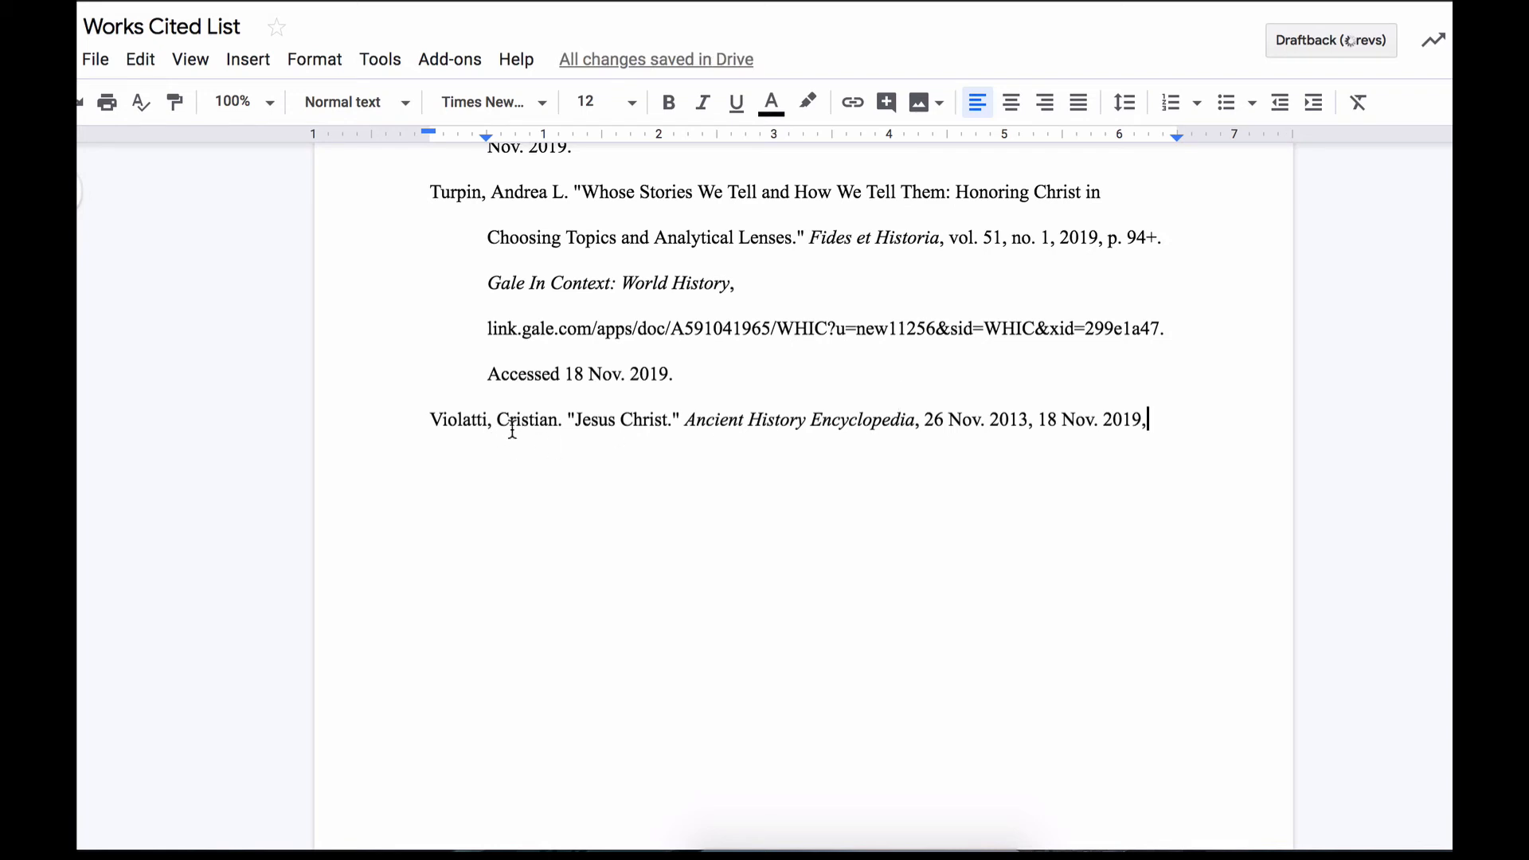
# Copy "Jesus Christ" from the third citation and open the Ancient History Encyclopedia website in a new browser tab
pyautogui.moveTo(577, 417); pyautogui.dragTo(667, 414)
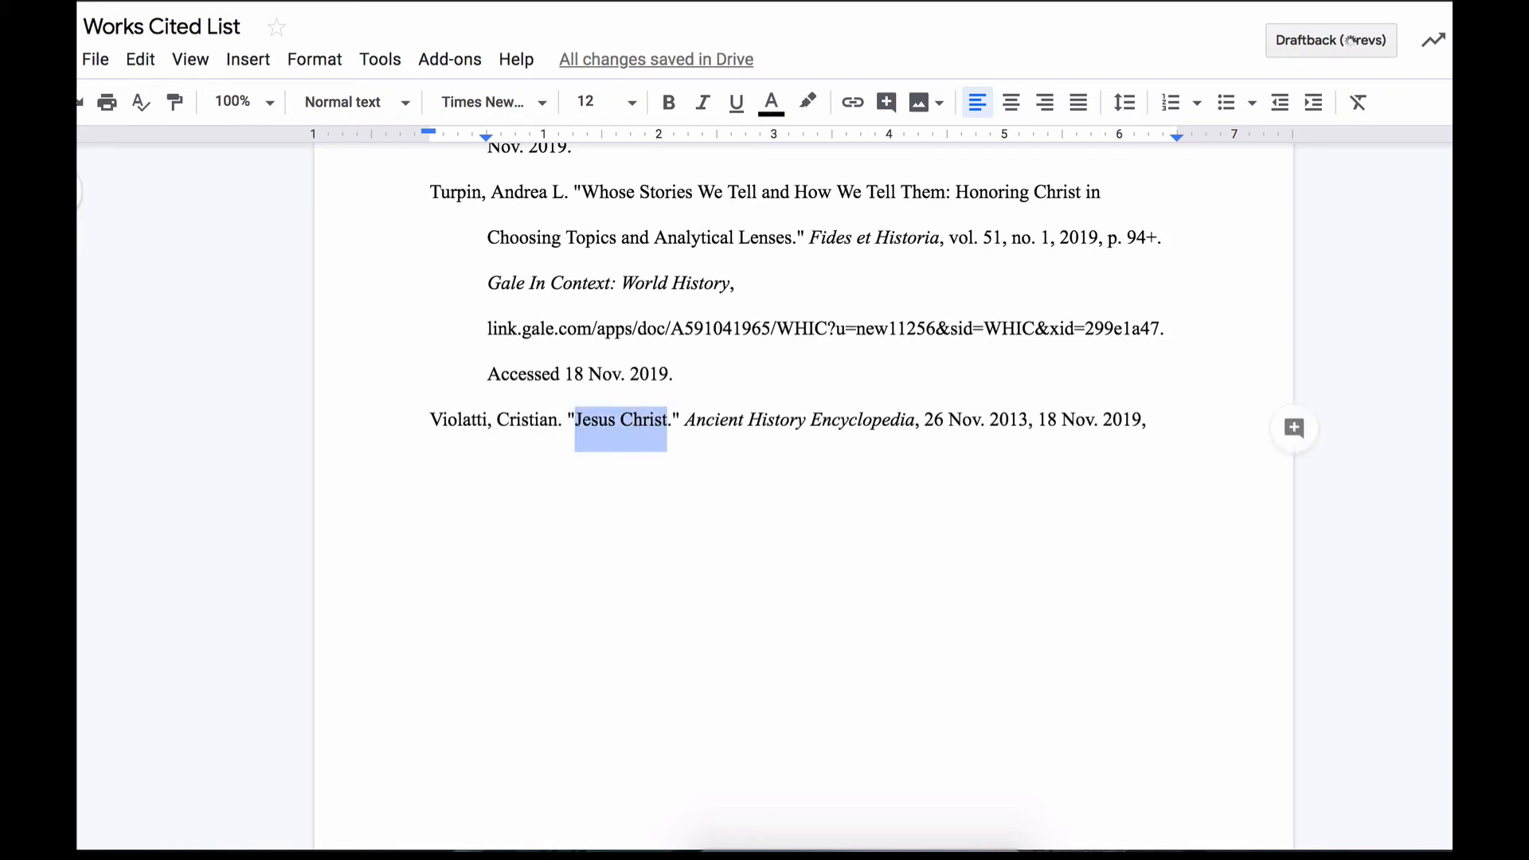
pyautogui.hotkey('ctrl', 't')
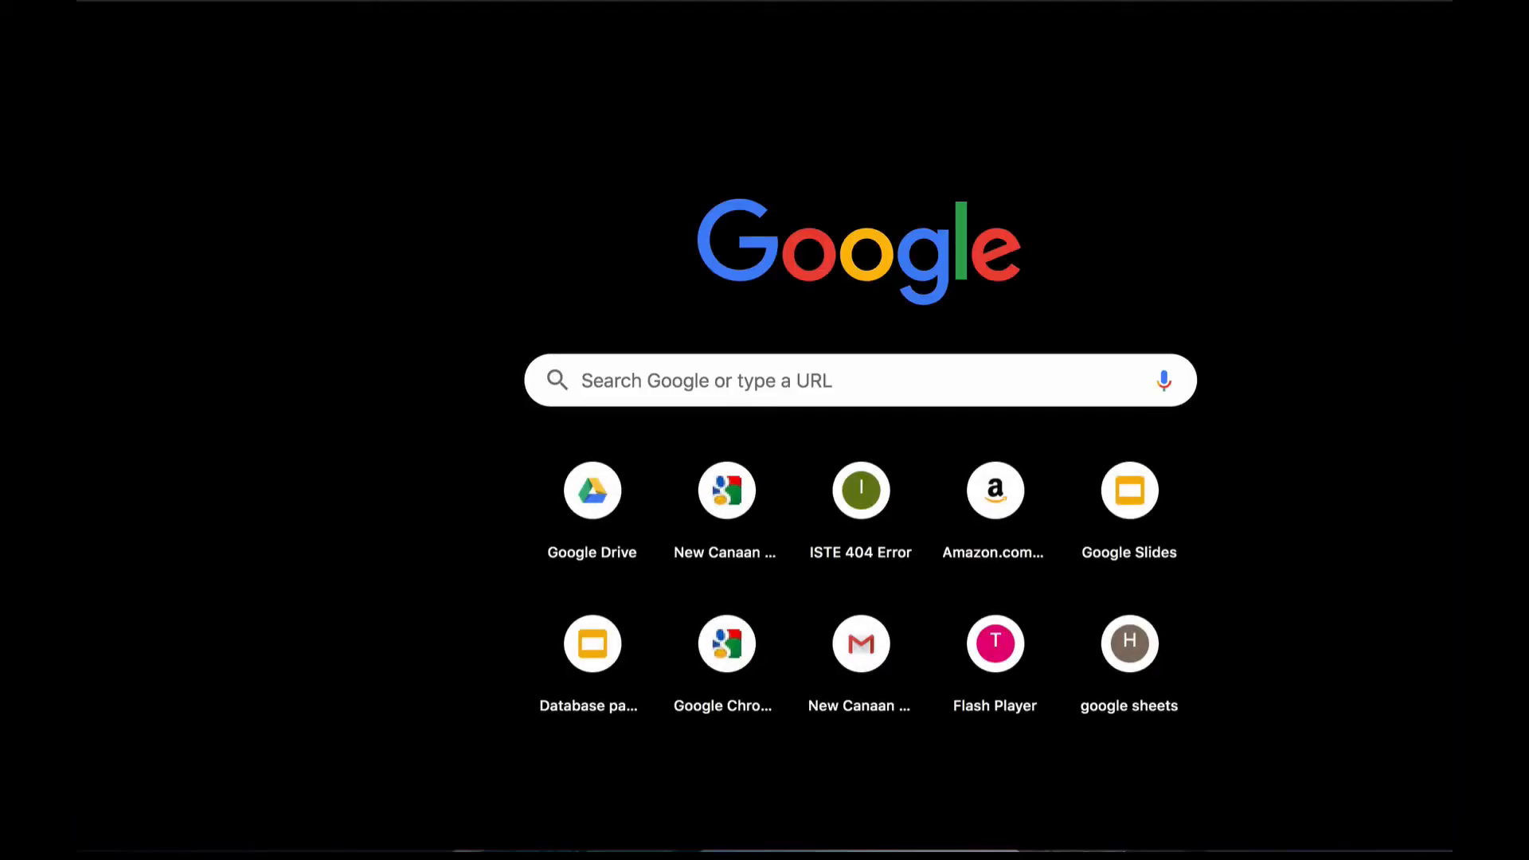
pyautogui.write('ancienneté')
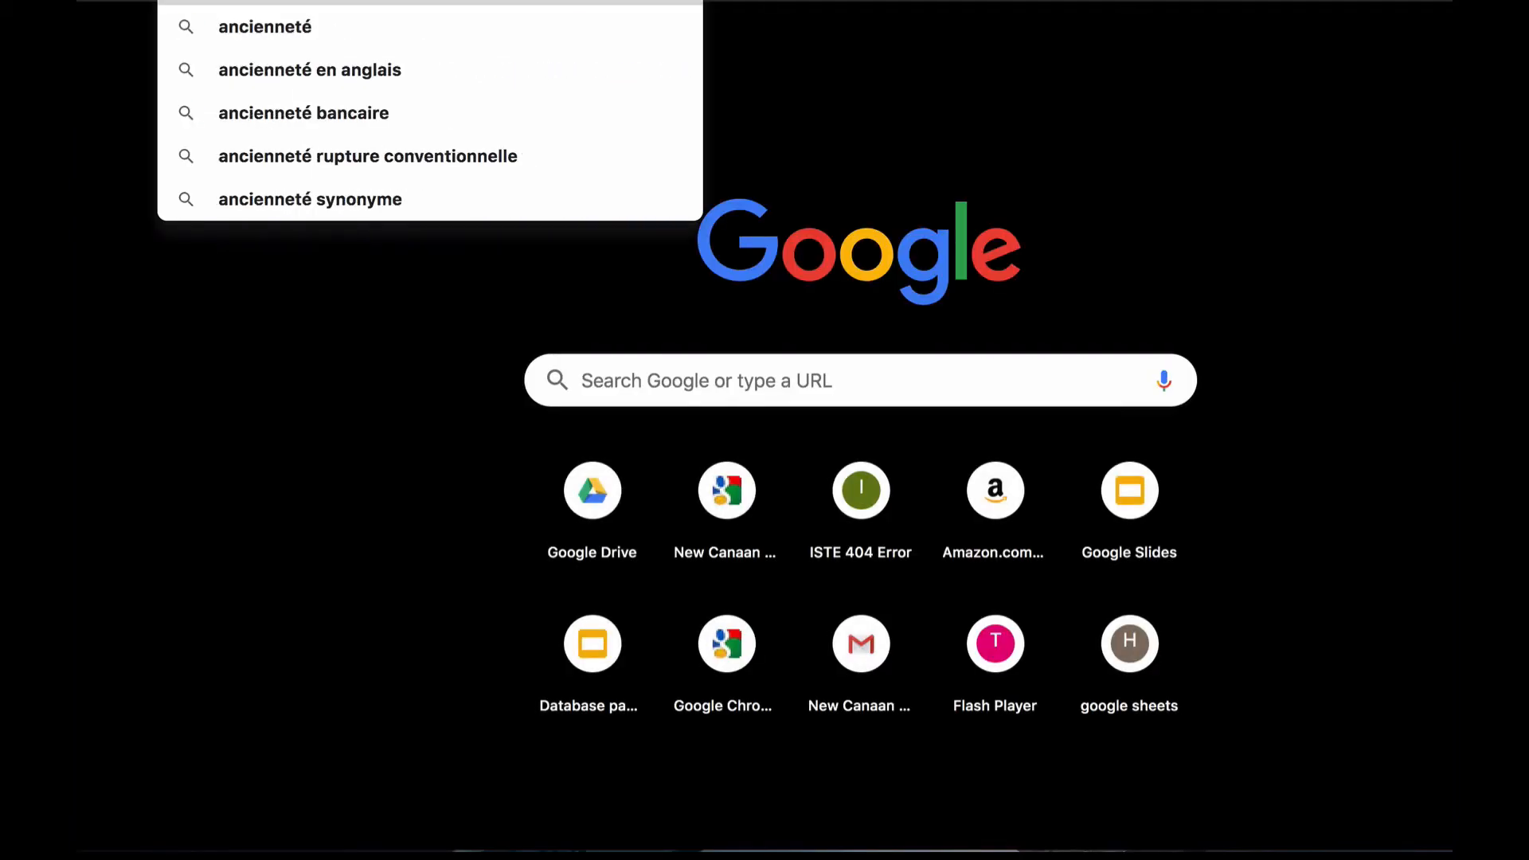
pyautogui.press('BackSpace')
pyautogui.press('BackSpace')
pyautogui.press('BackSpace')
pyautogui.press('BackSpace')
pyautogui.press('BackSpace')
pyautogui.press('BackSpace')
pyautogui.press('BackSpace')
pyautogui.press('BackSpace')
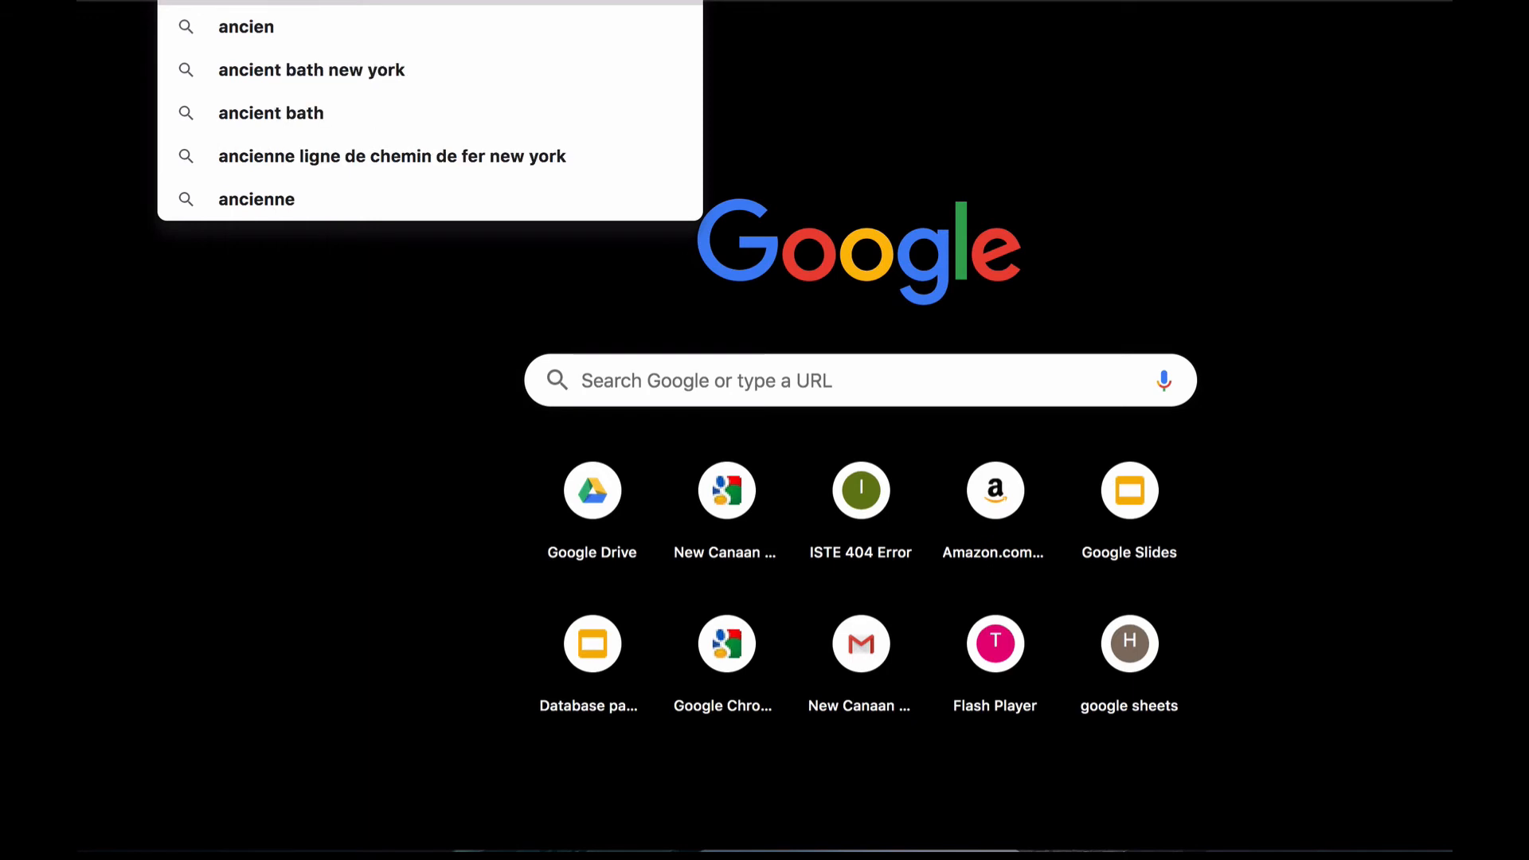
pyautogui.write('cient')
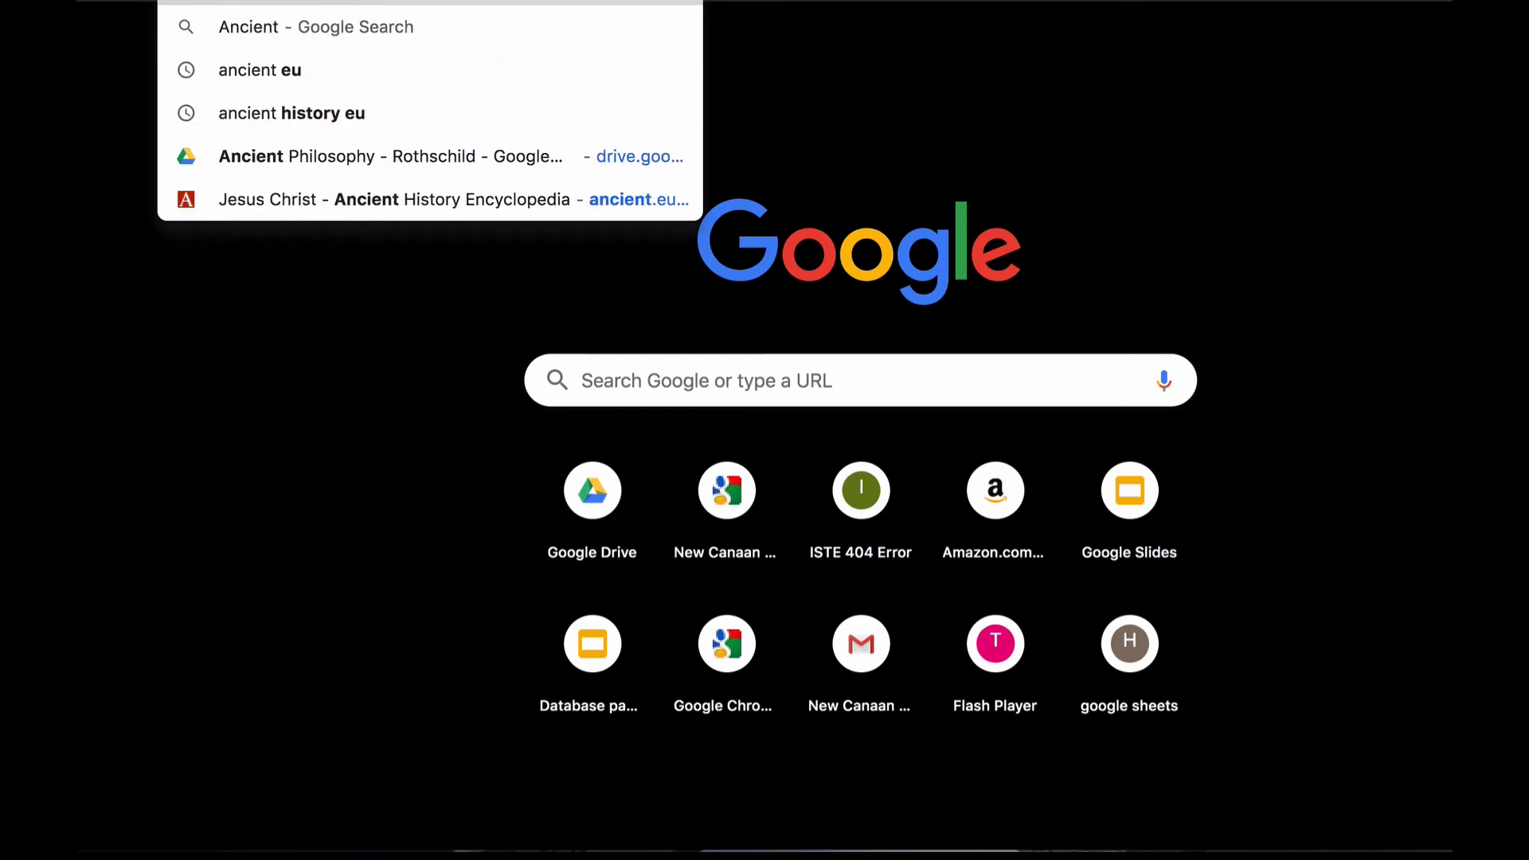
pyautogui.press('Return')
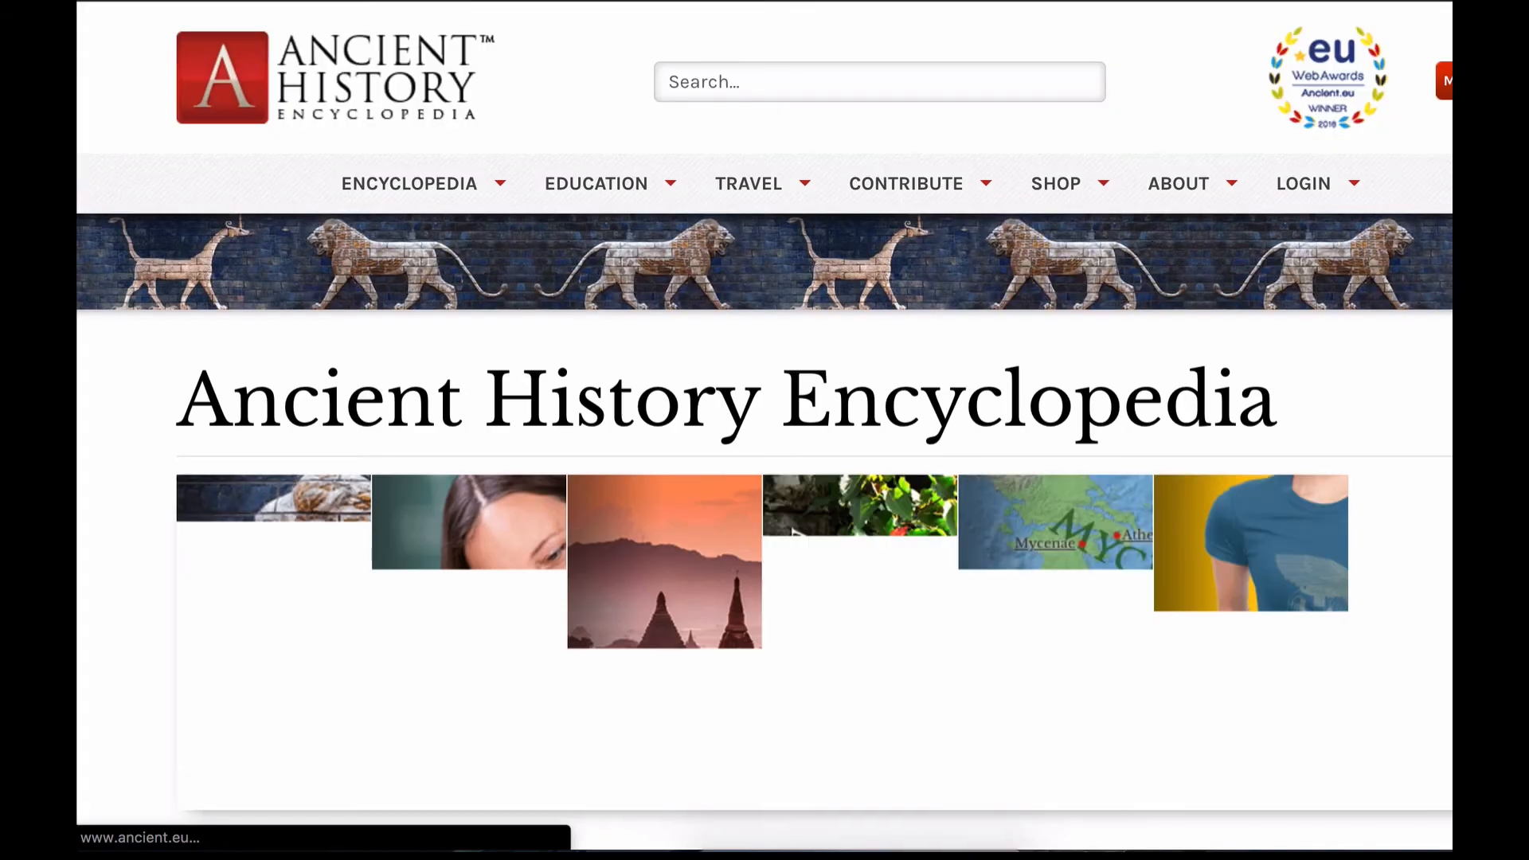
# Search the encyclopedia for "Jesus Christ" and open the definition article with that title
pyautogui.click(715, 76)
pyautogui.write('Jesus Christ')
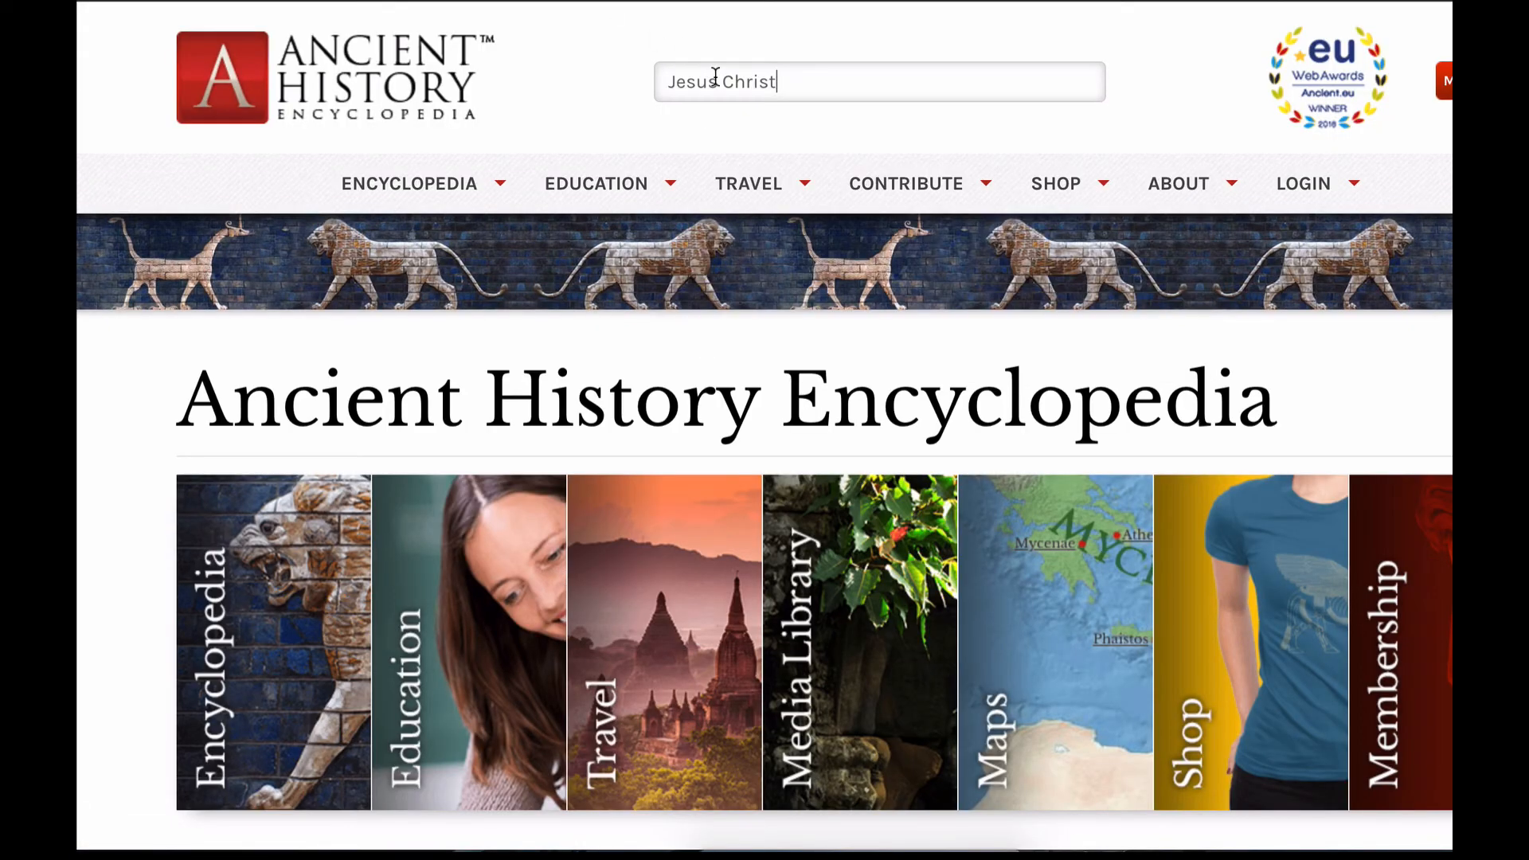
pyautogui.press('Return')
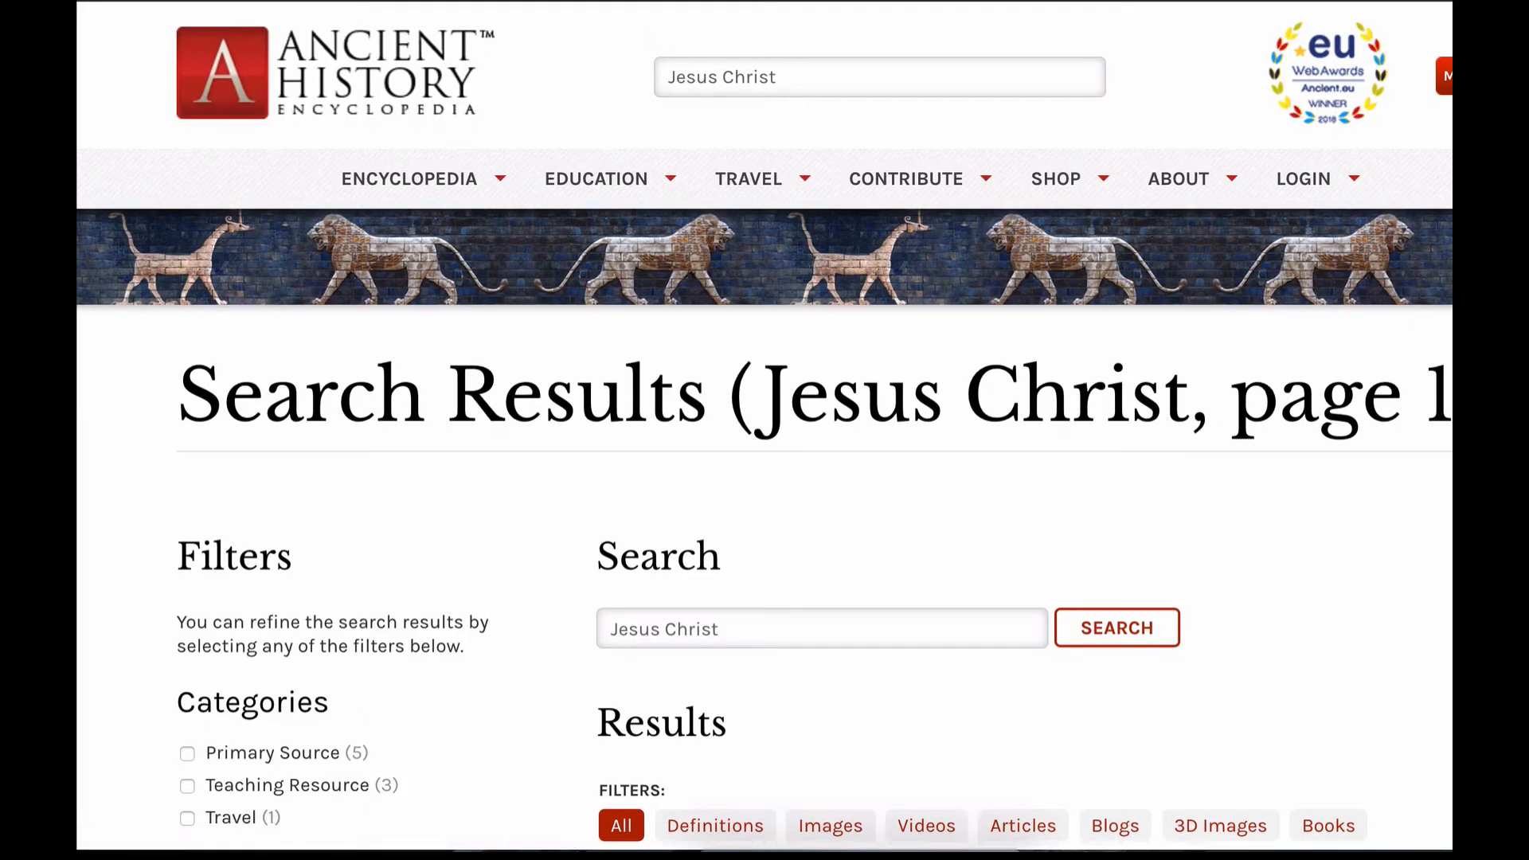
pyautogui.scroll(-5, 765, 478)
pyautogui.scroll(-5, 765, 477)
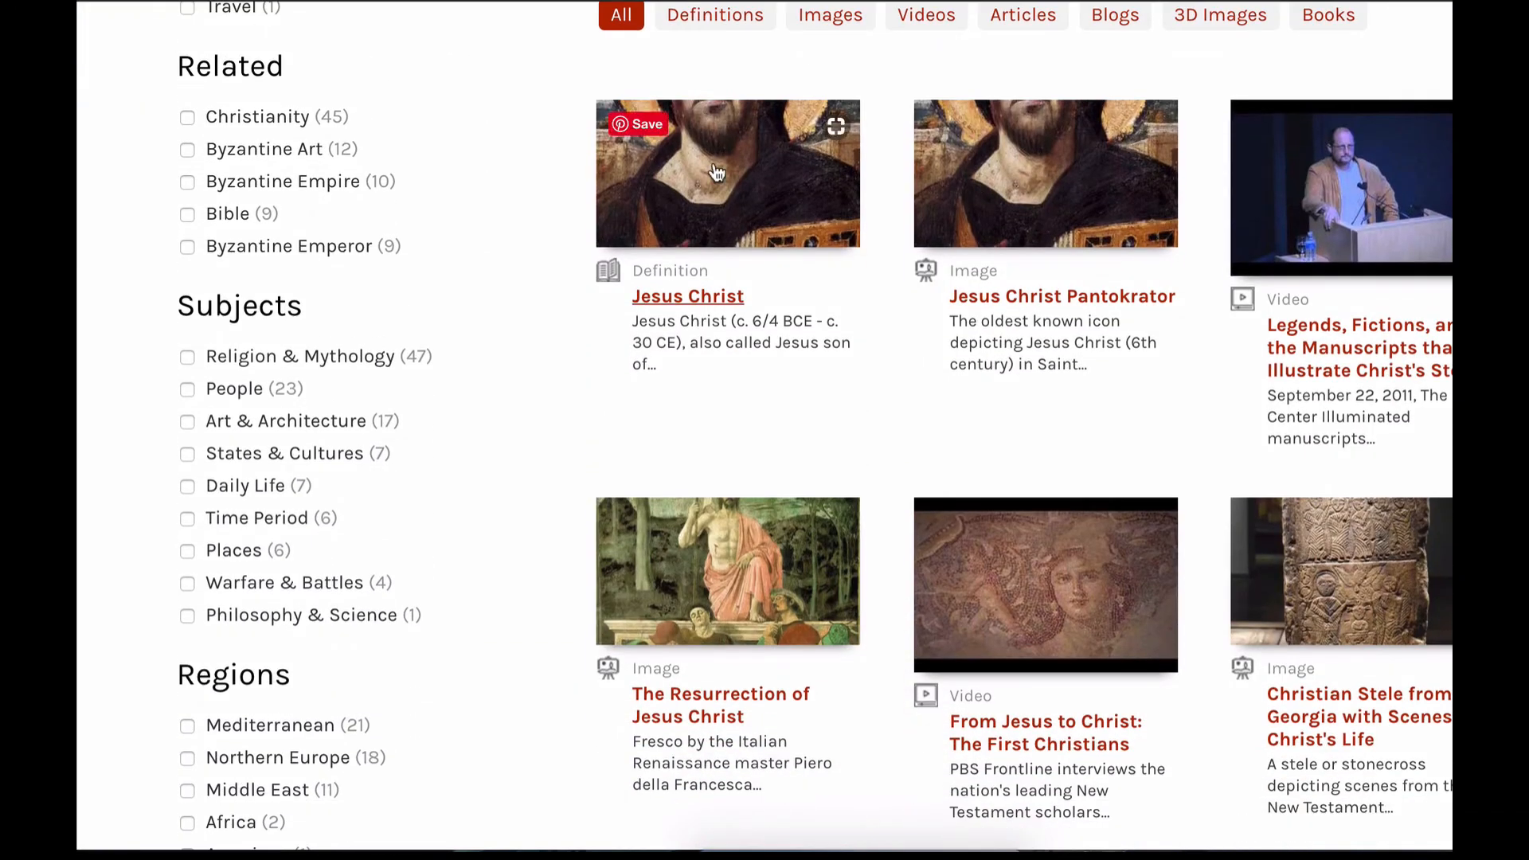
pyautogui.click(677, 305)
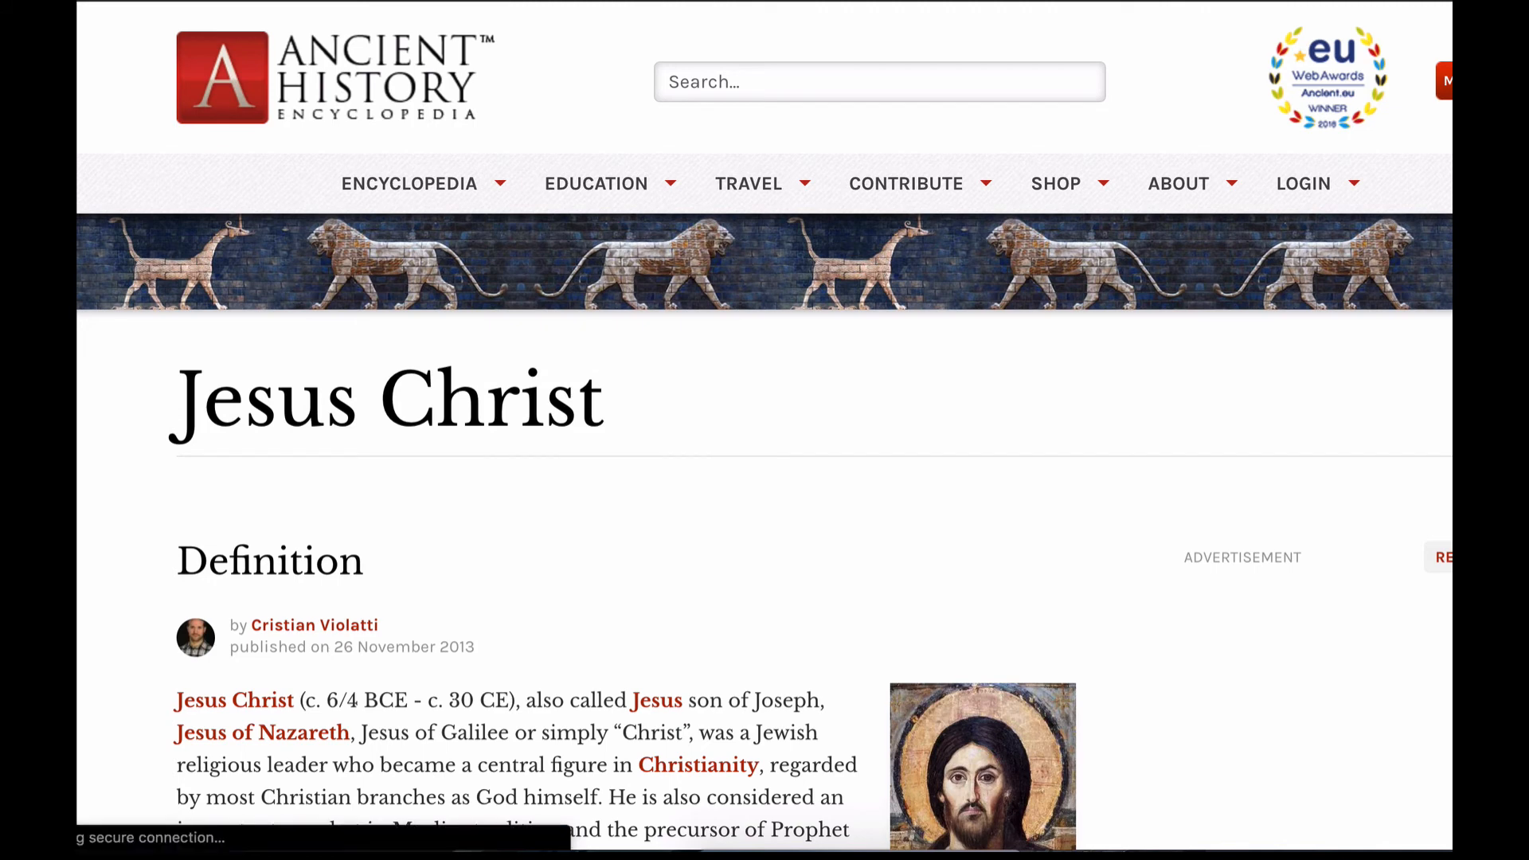
# Copy the article's web address and paste it at the end of the third citation in the Google Docs document
pyautogui.rightClick(320, 0)
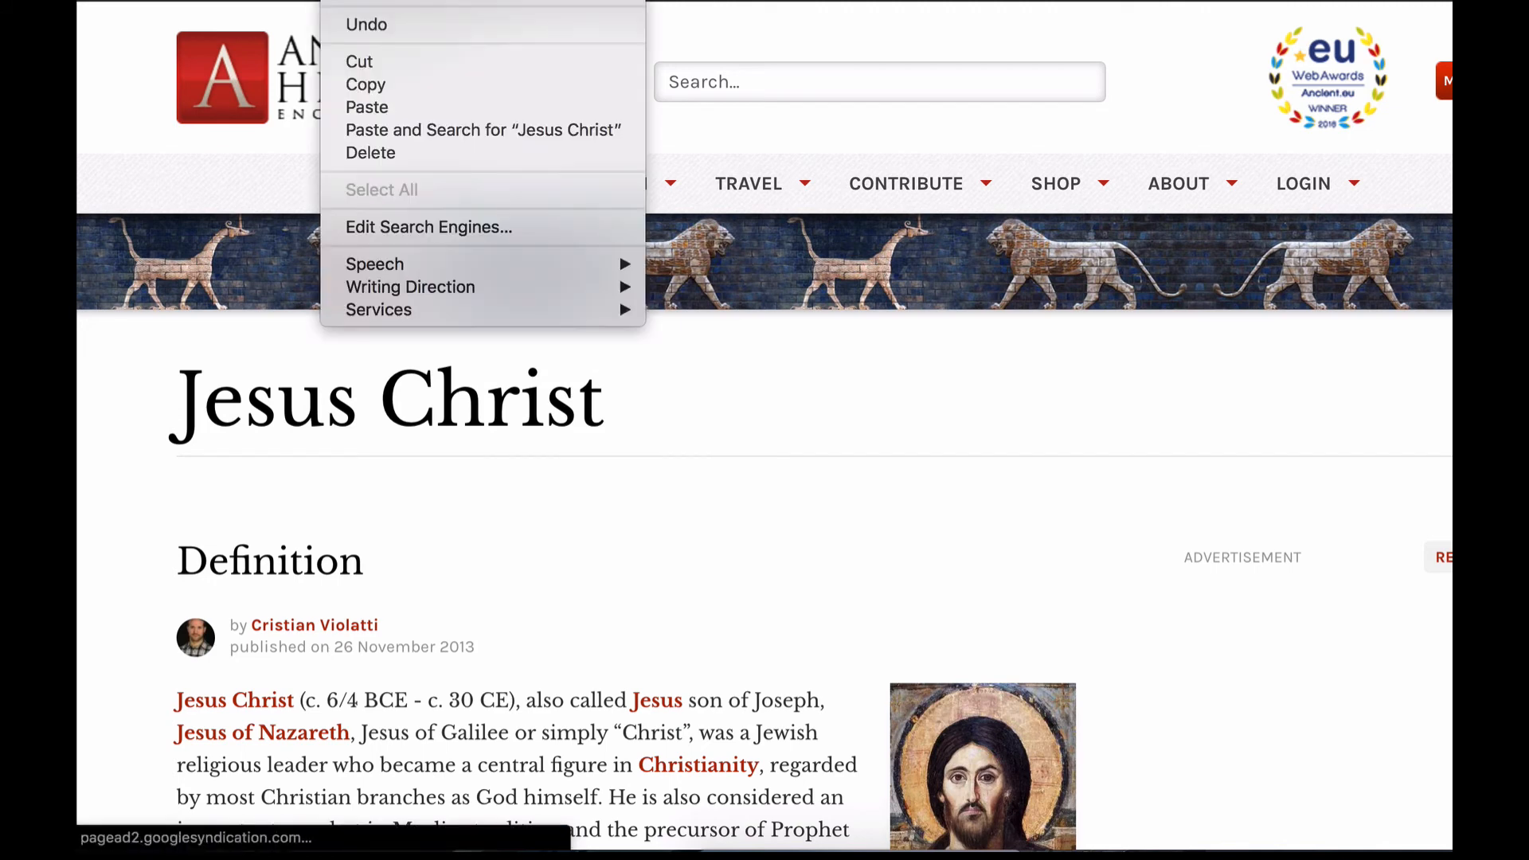
pyautogui.click(378, 87)
pyautogui.hotkey('ctrl', 'shift', 'Tab')
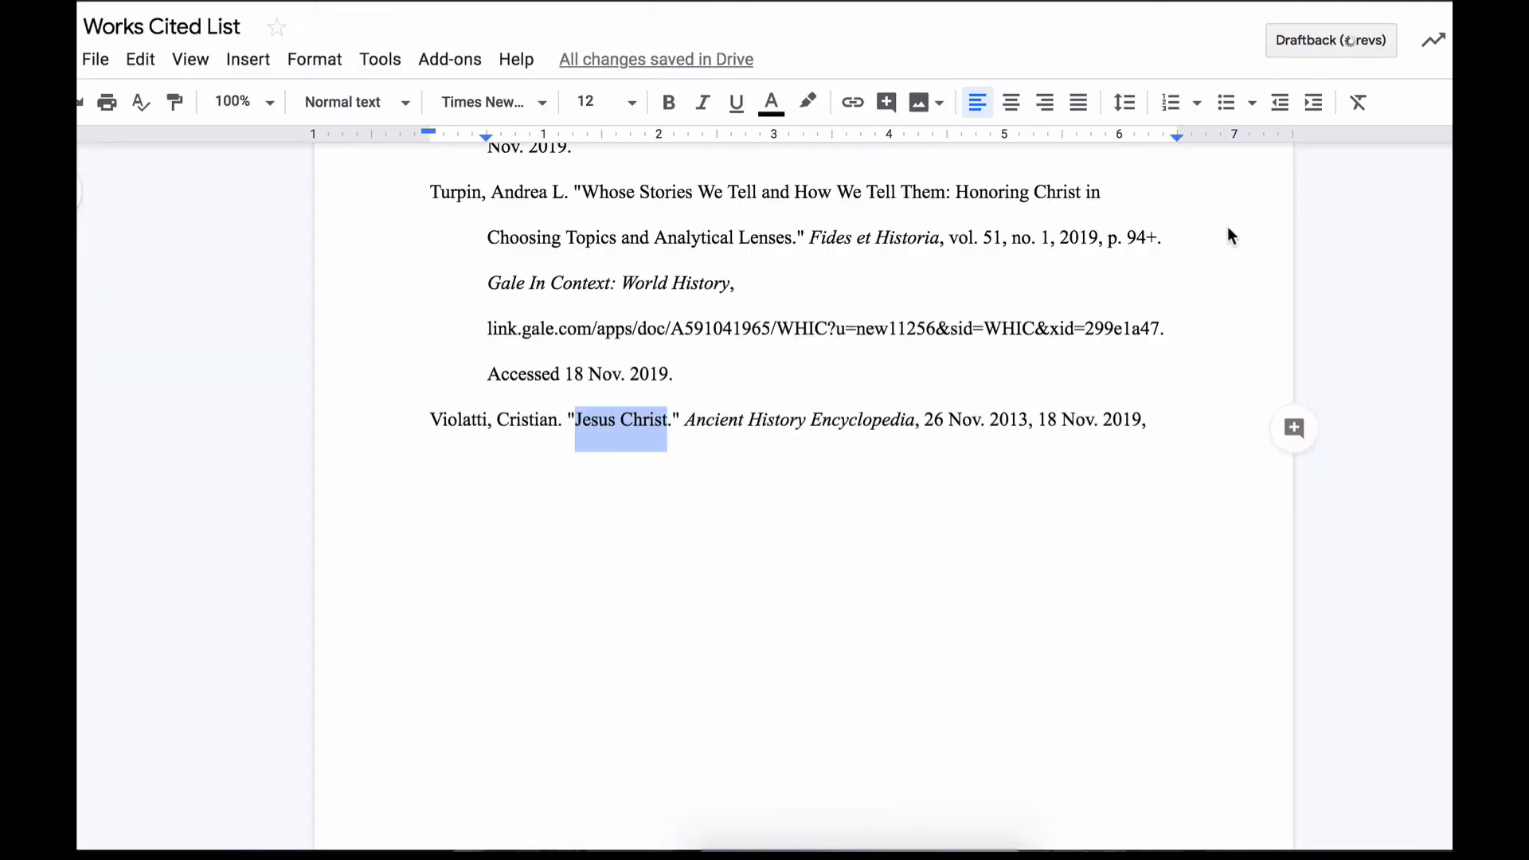
pyautogui.click(1159, 414)
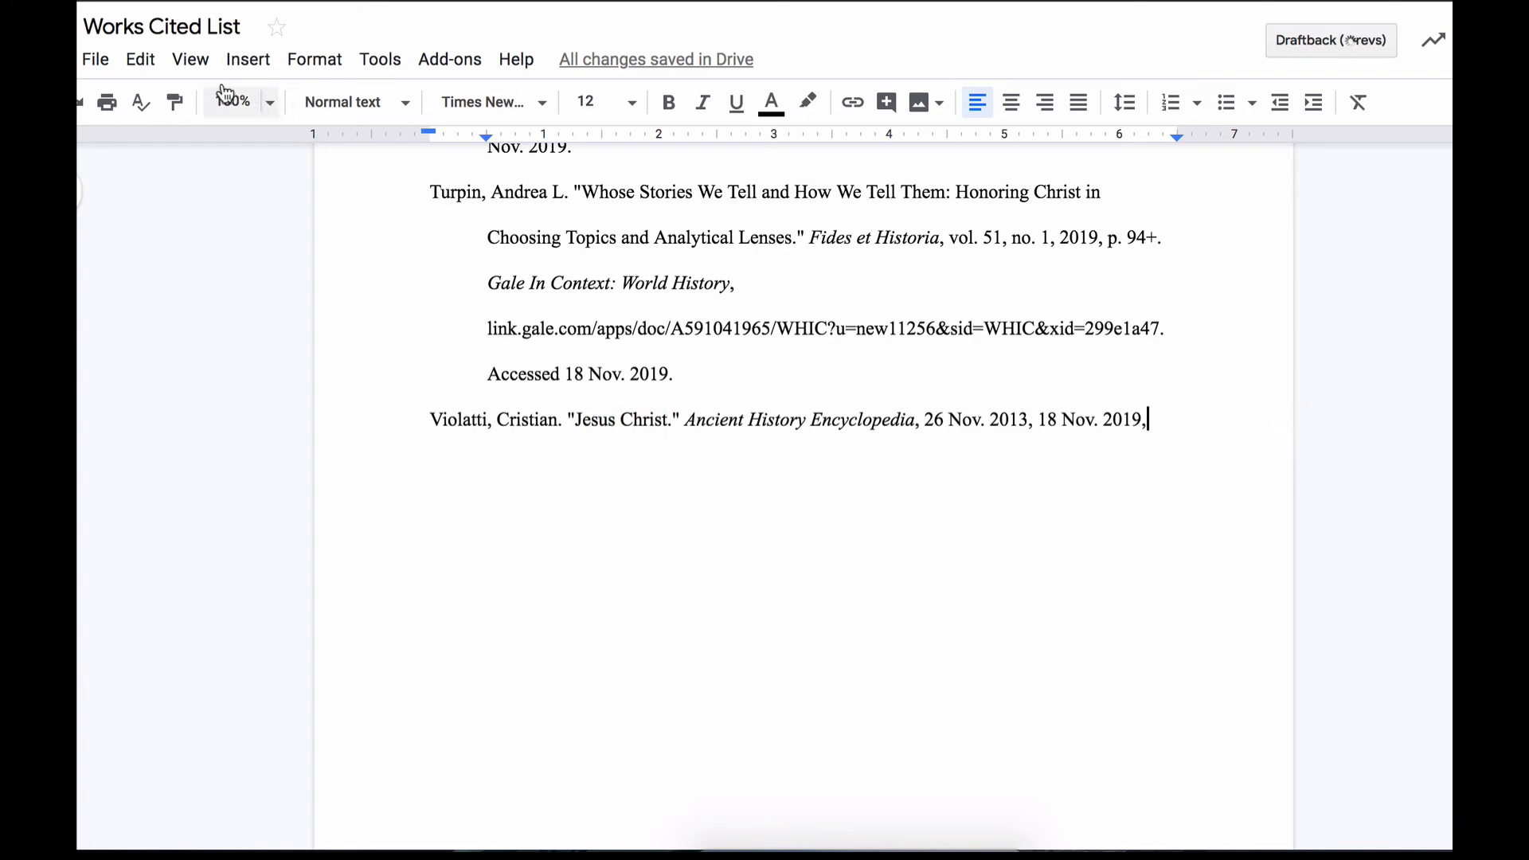
pyautogui.click(140, 59)
pyautogui.click(249, 319)
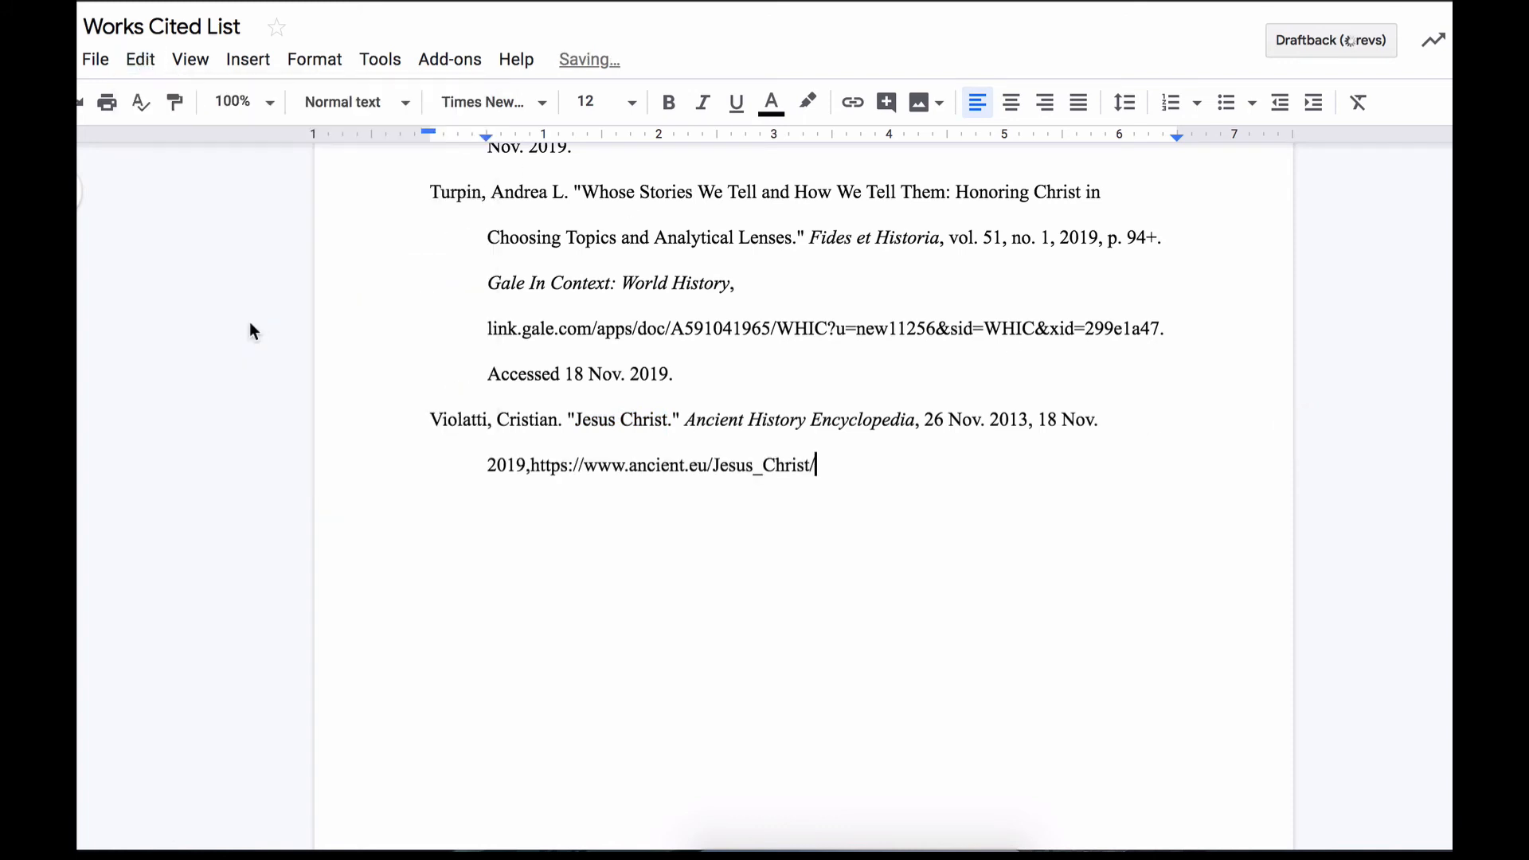
pyautogui.moveTo(584, 466); pyautogui.dragTo(530, 466)
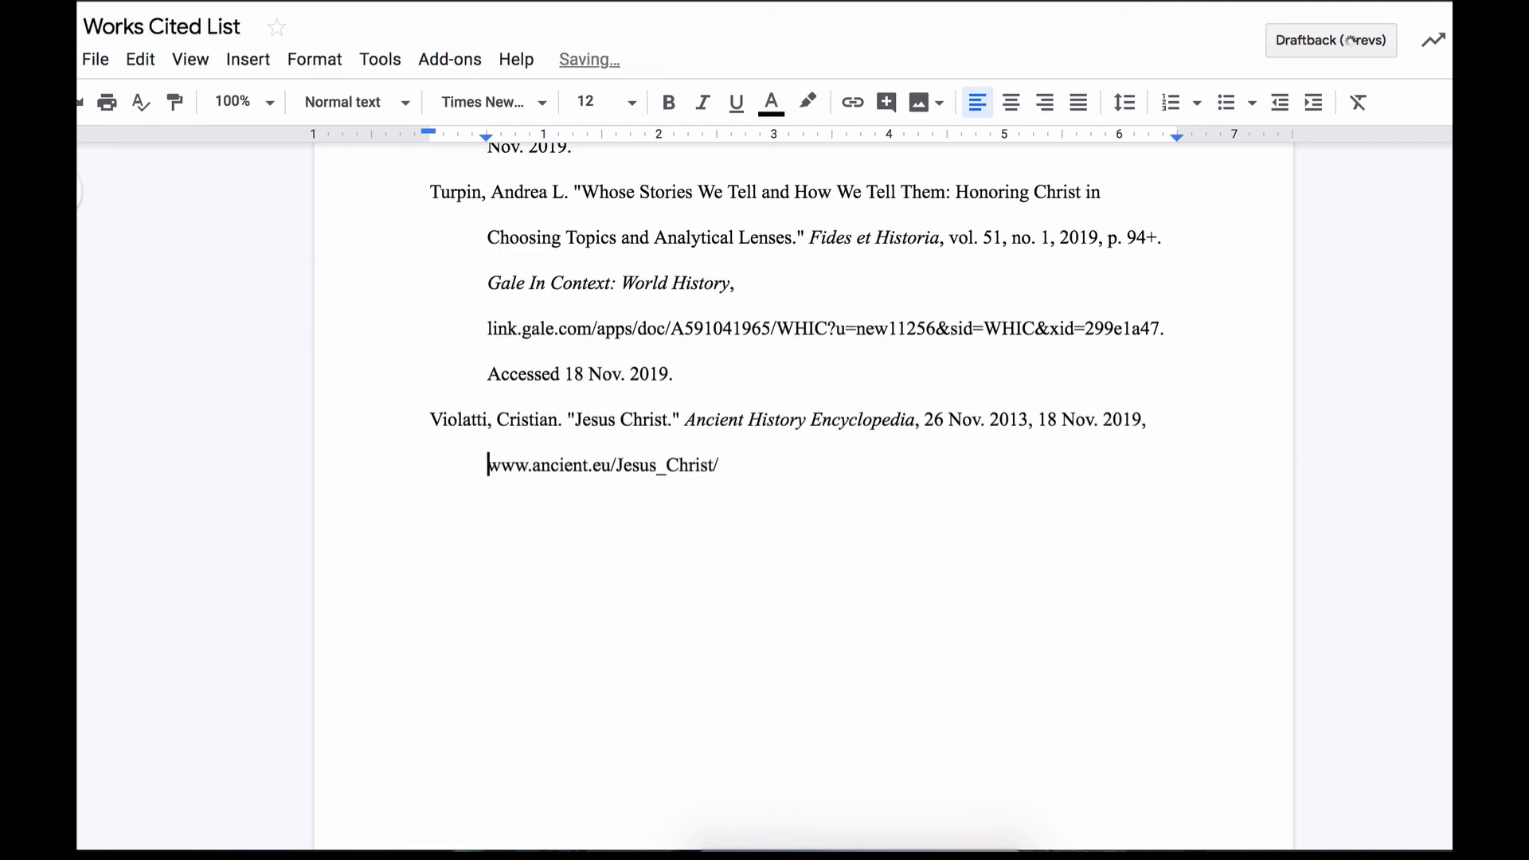
pyautogui.click(721, 465)
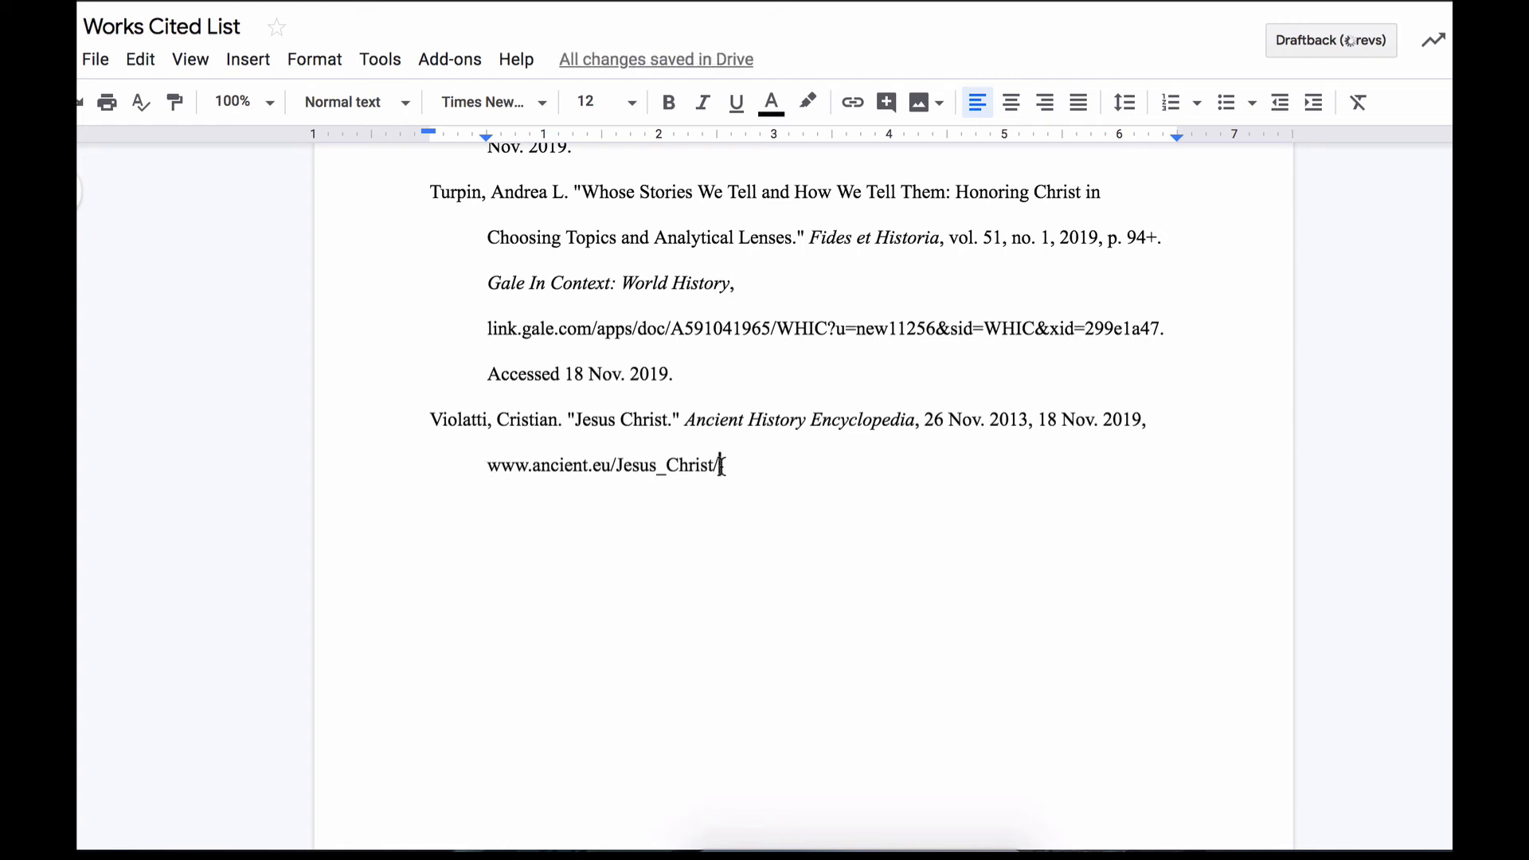
pyautogui.write('.')
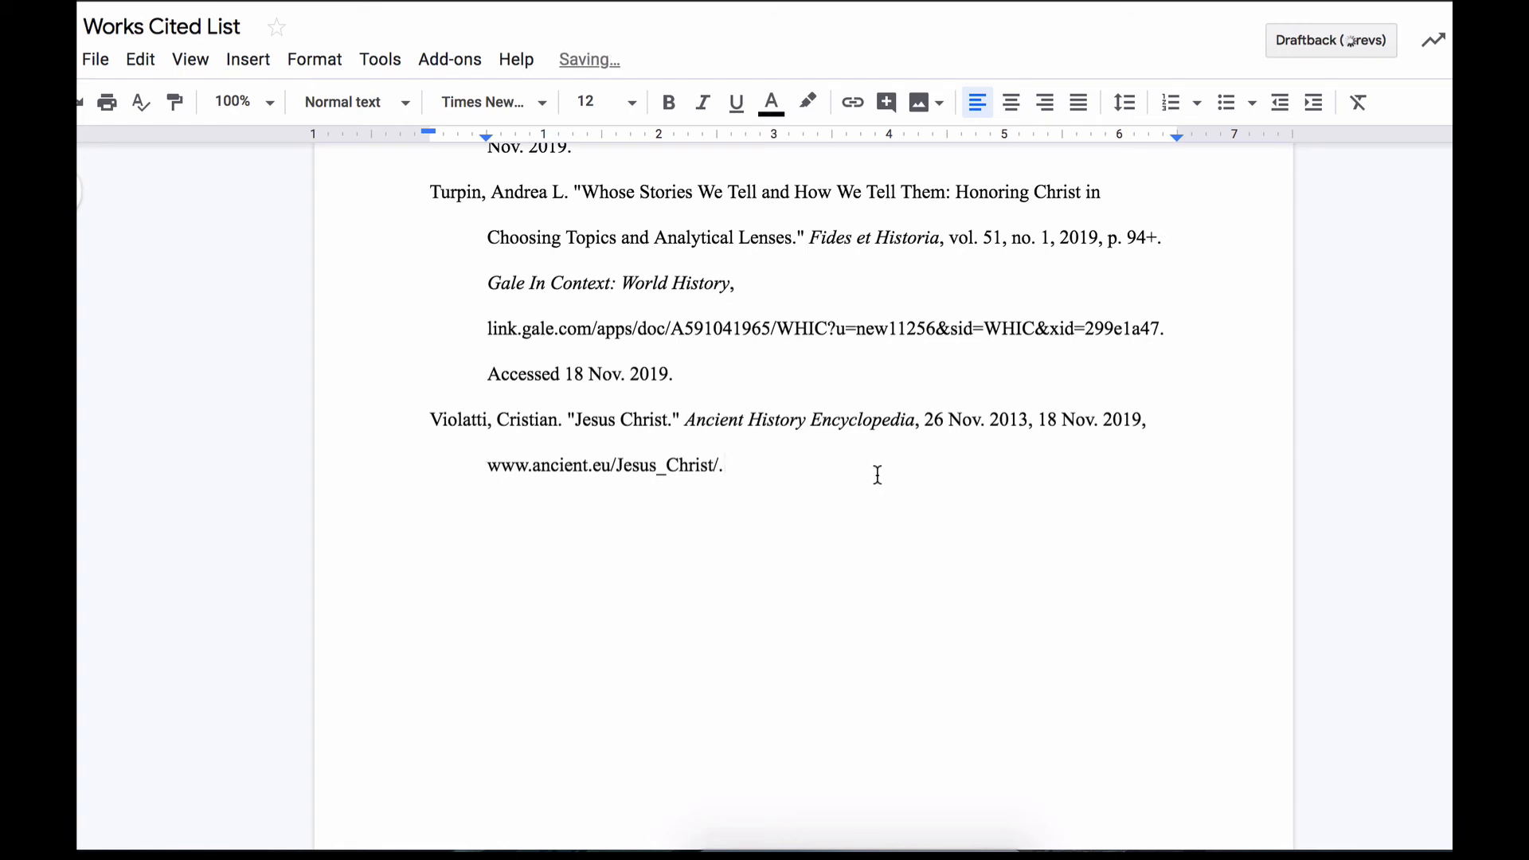
# In the second citation, change "In" to lowercase so the database title reads "Gale in Context: World History"
pyautogui.scroll(2, 878, 475)
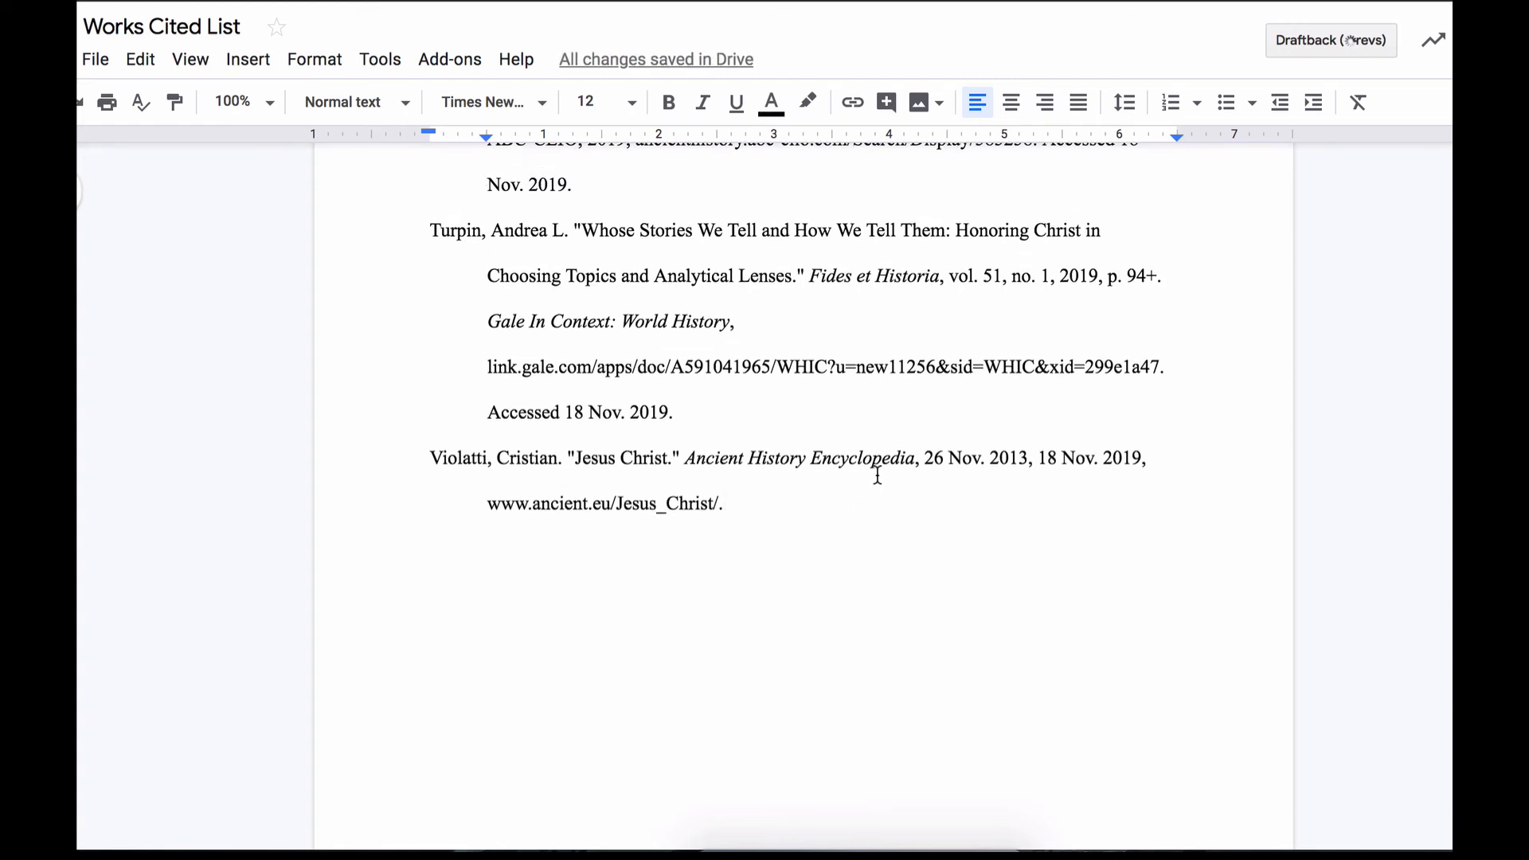
pyautogui.scroll(1, 878, 475)
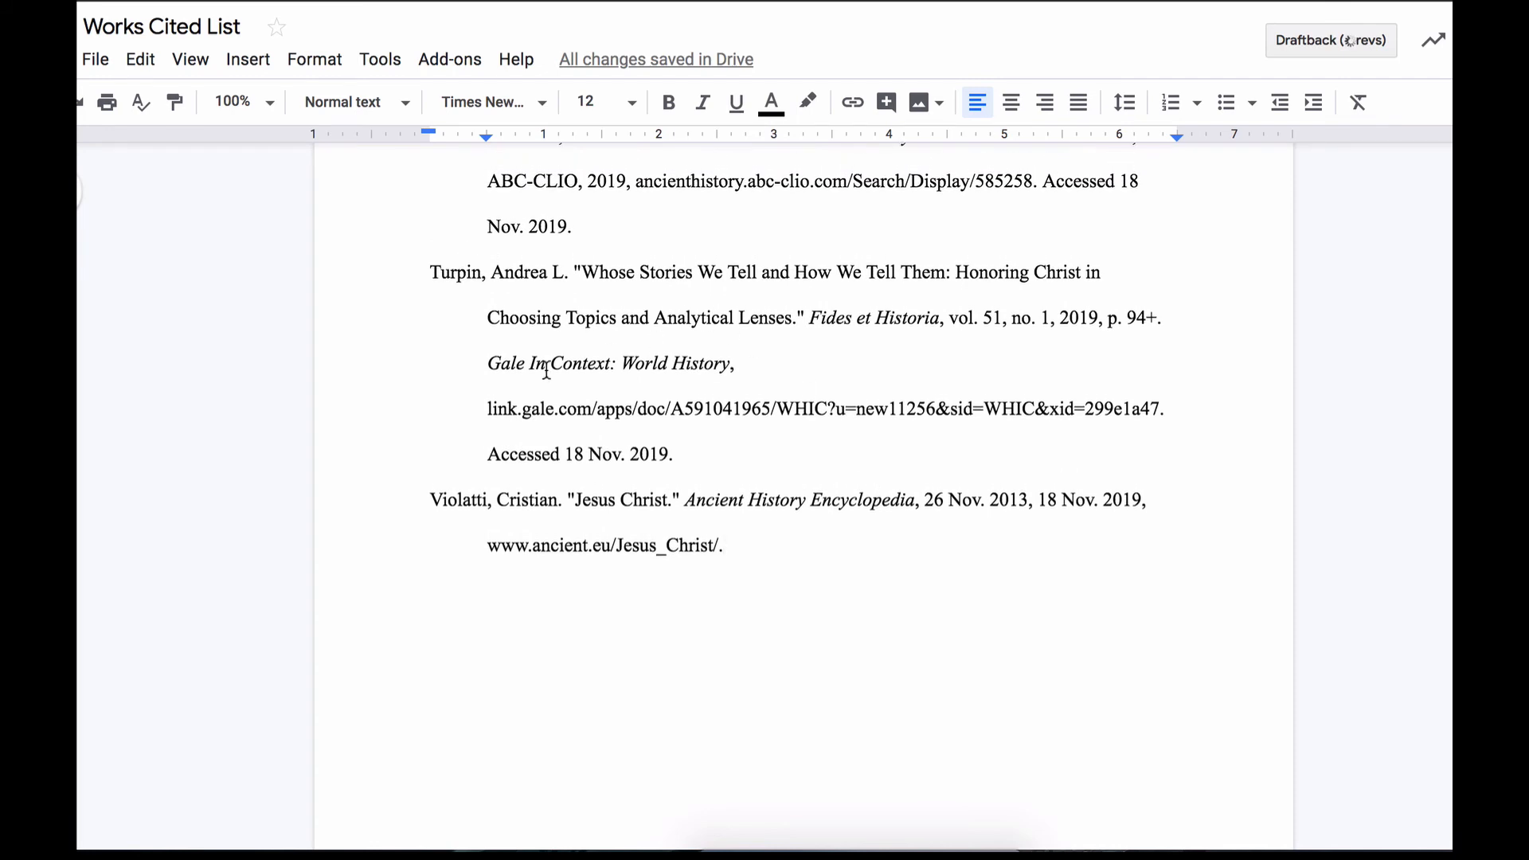
pyautogui.moveTo(534, 358); pyautogui.dragTo(530, 360)
pyautogui.write('i')
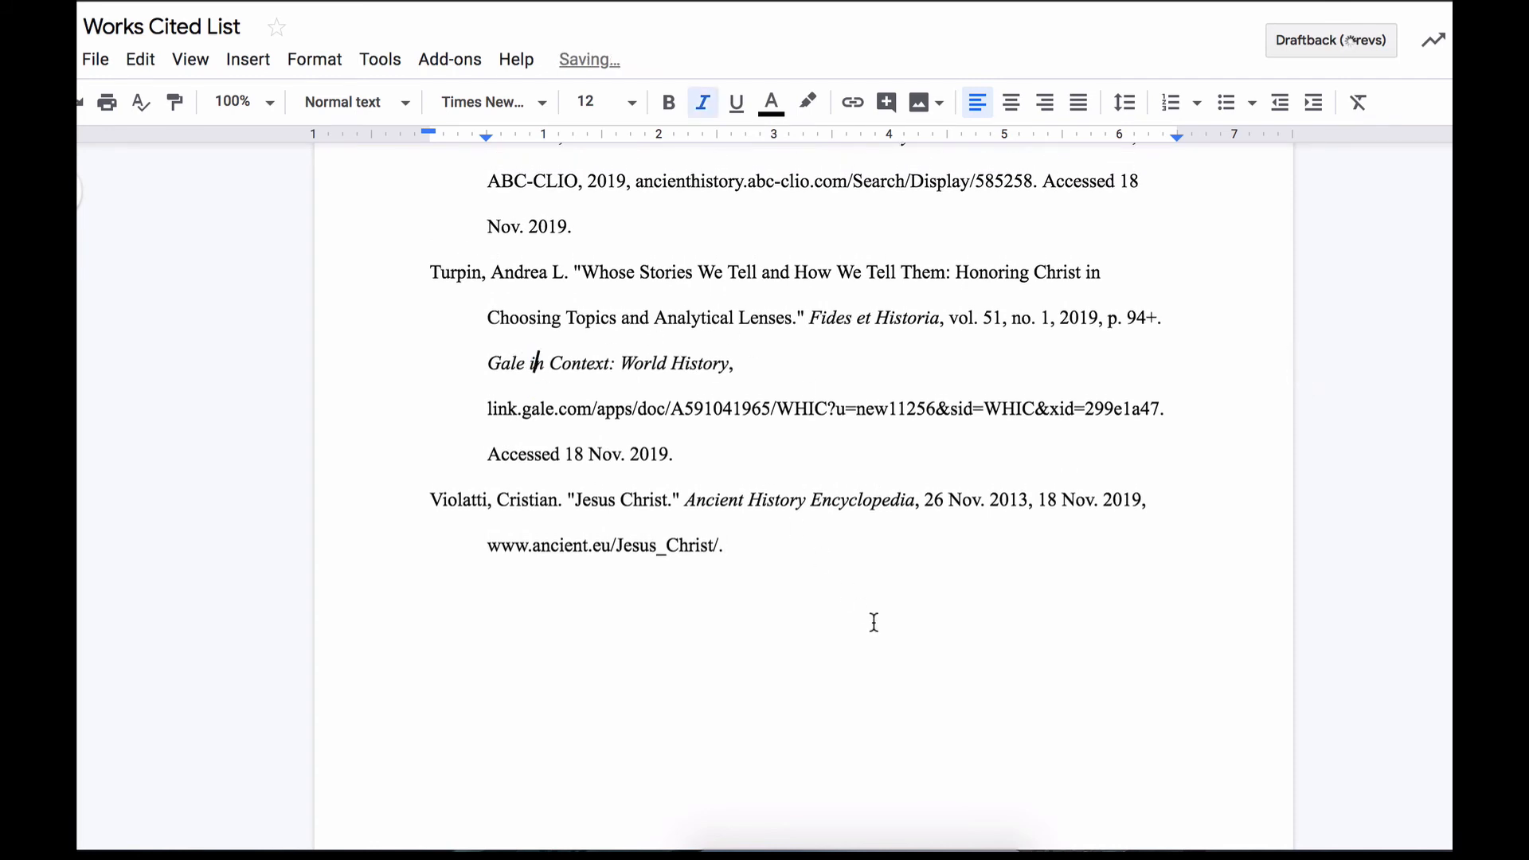
# Delete the access date "18 Nov. 2019," that precedes the URL in the third citation
pyautogui.scroll(3, 874, 622)
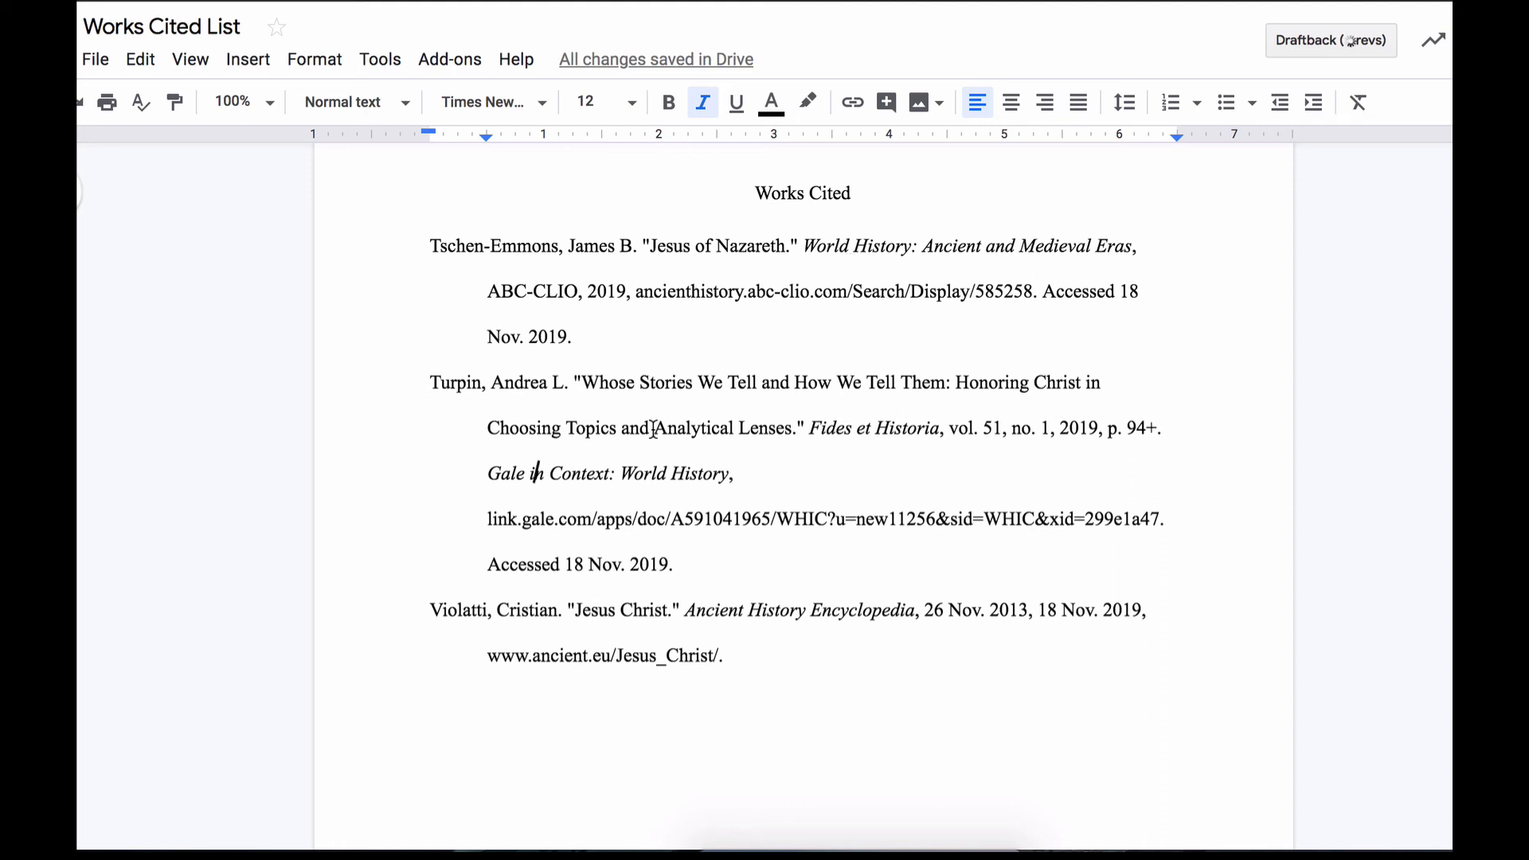
pyautogui.scroll(-2, 653, 430)
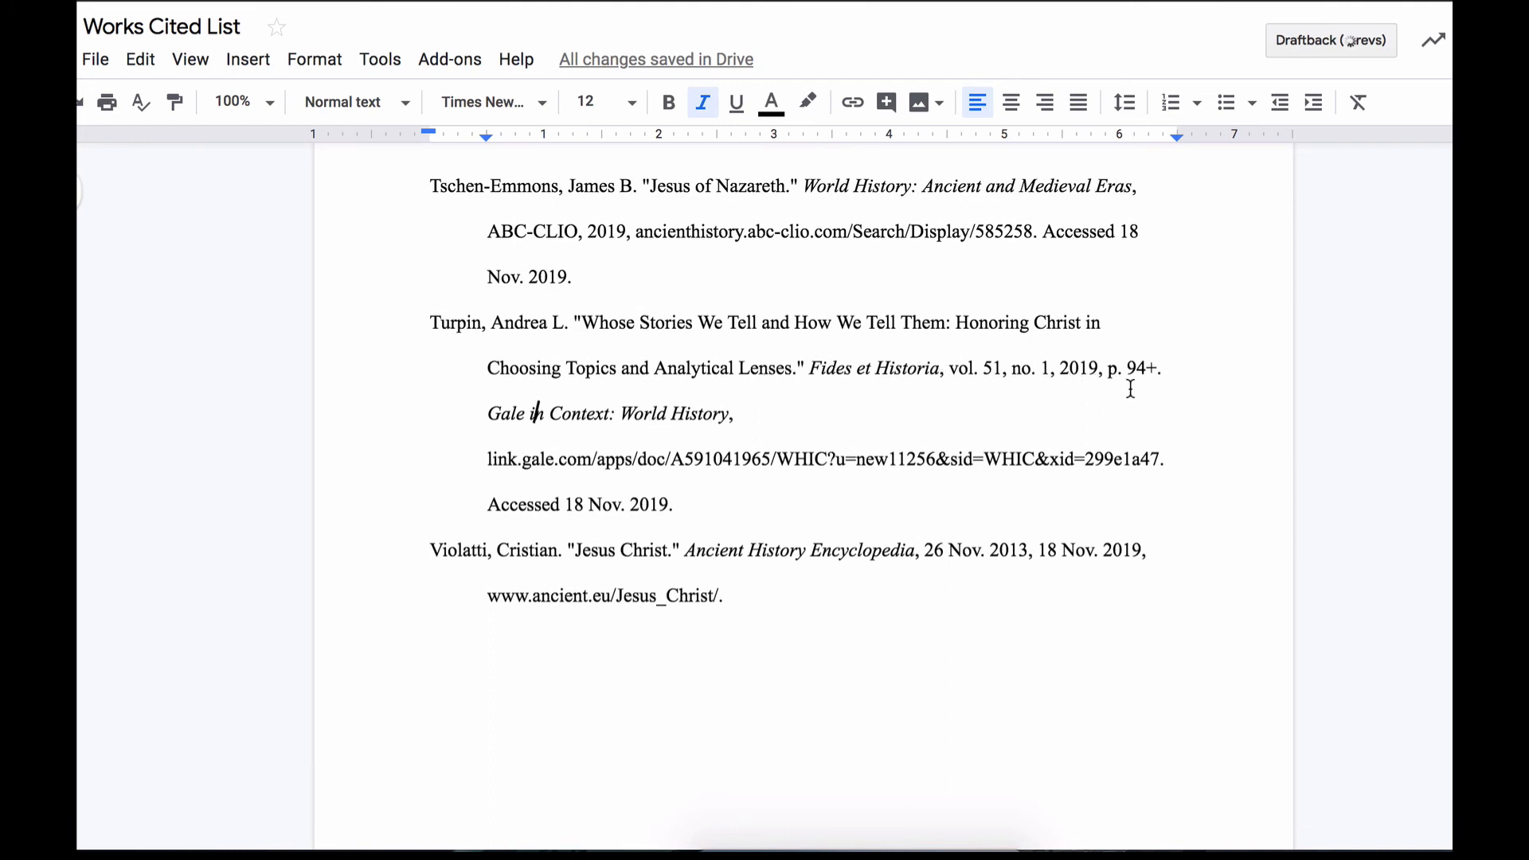
pyautogui.scroll(-3, 782, 419)
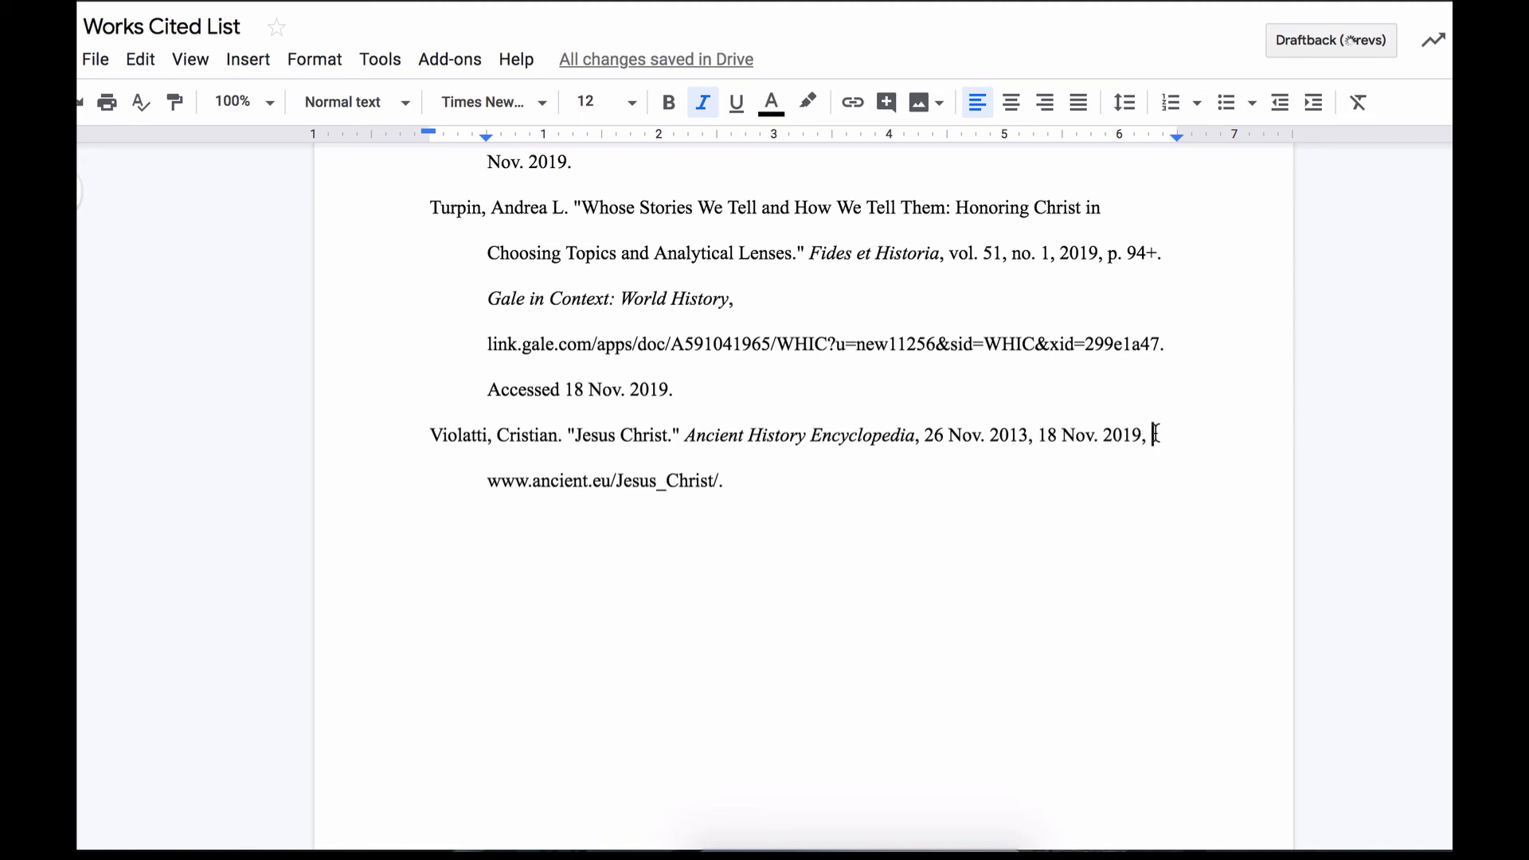
pyautogui.moveTo(1155, 434); pyautogui.dragTo(1039, 424)
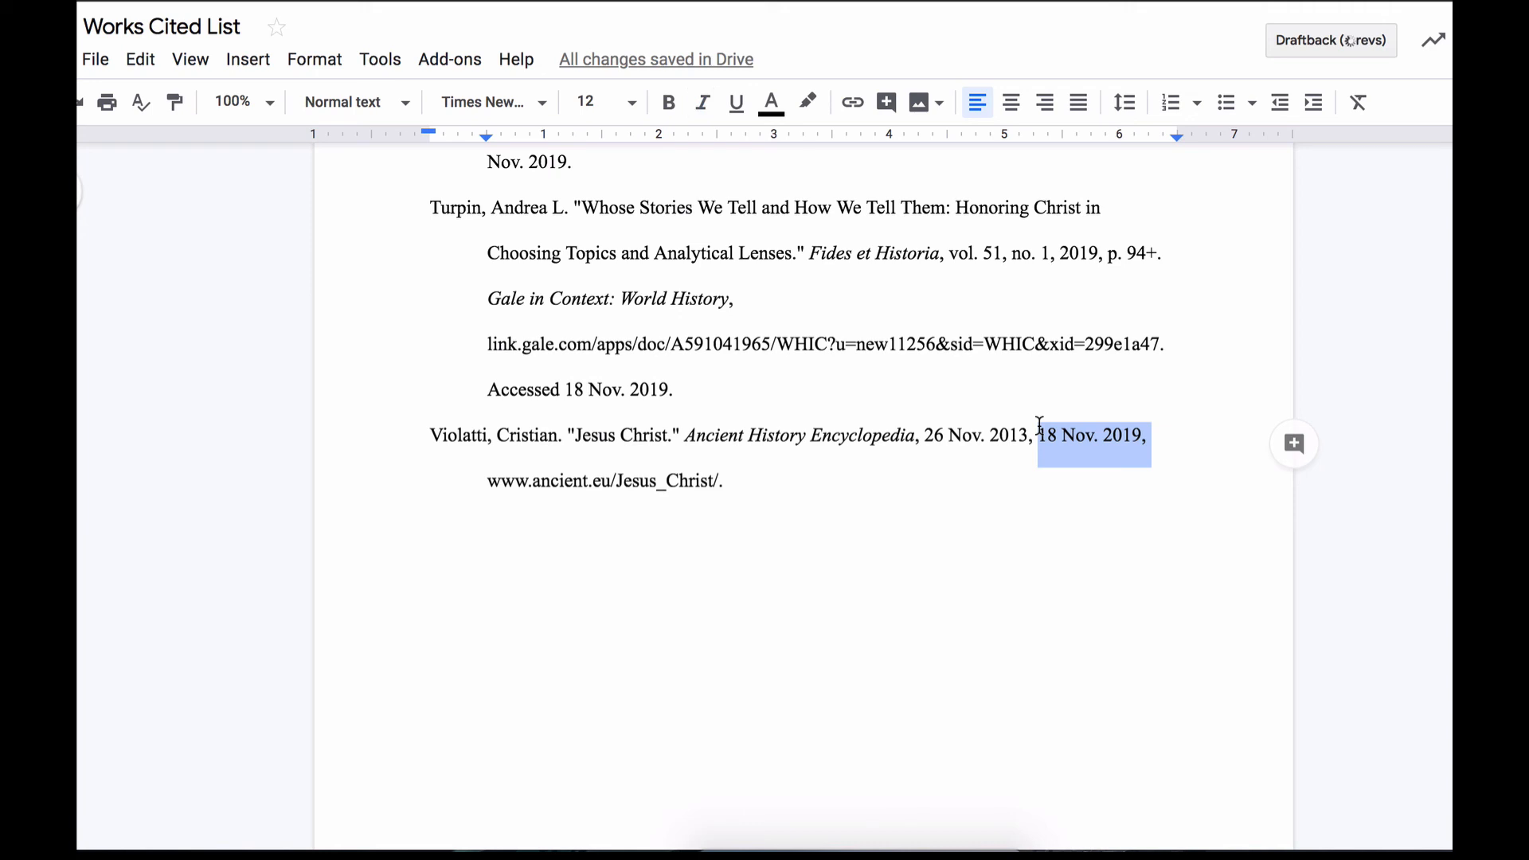
pyautogui.press('BackSpace')
pyautogui.press('BackSpace')
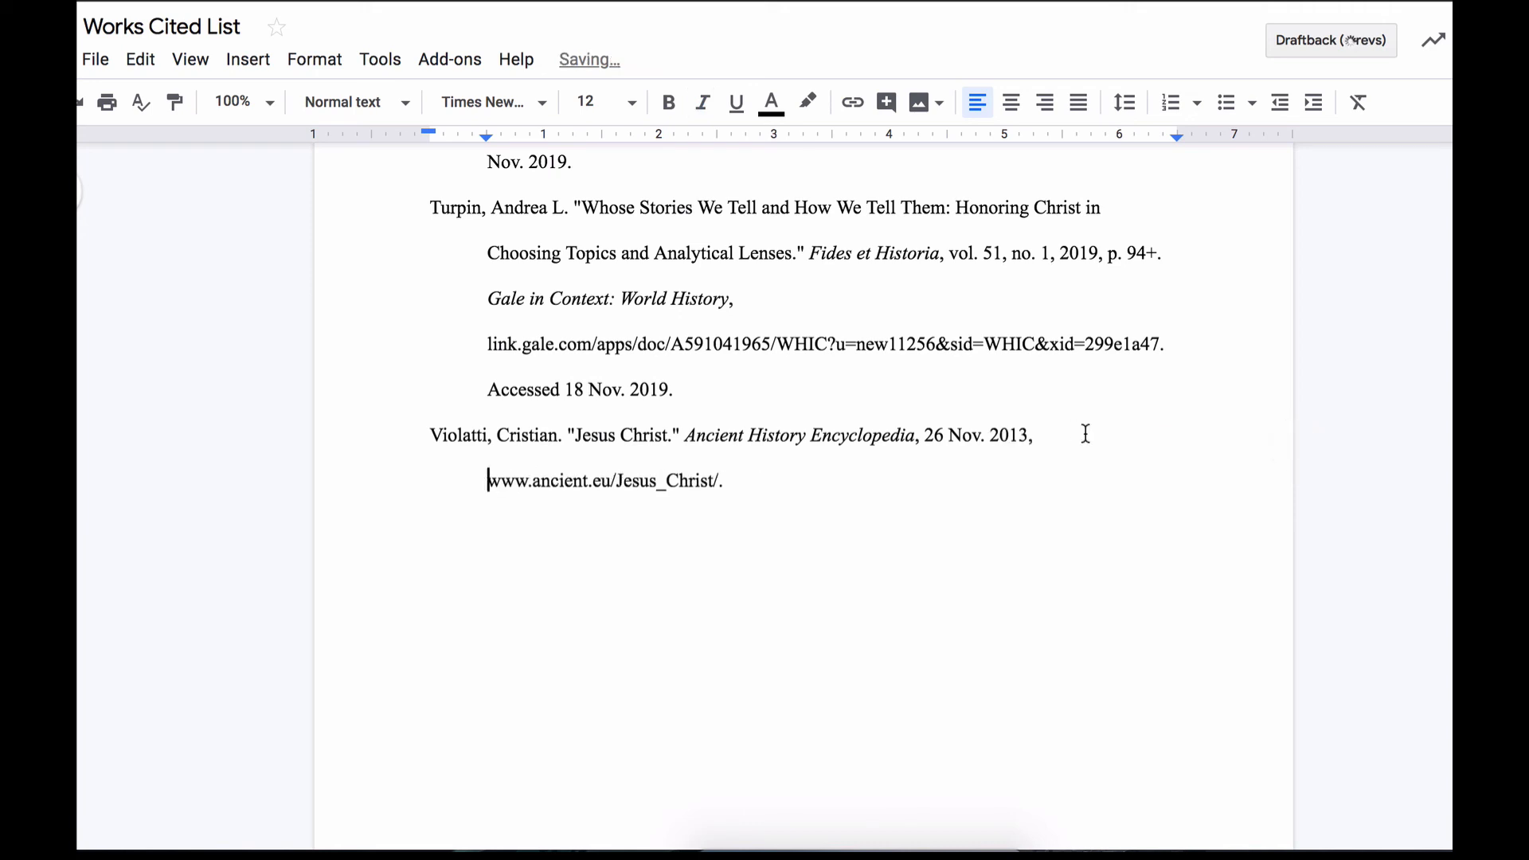
# Remove the hyperlink from the web address in the third citation
pyautogui.click(811, 485)
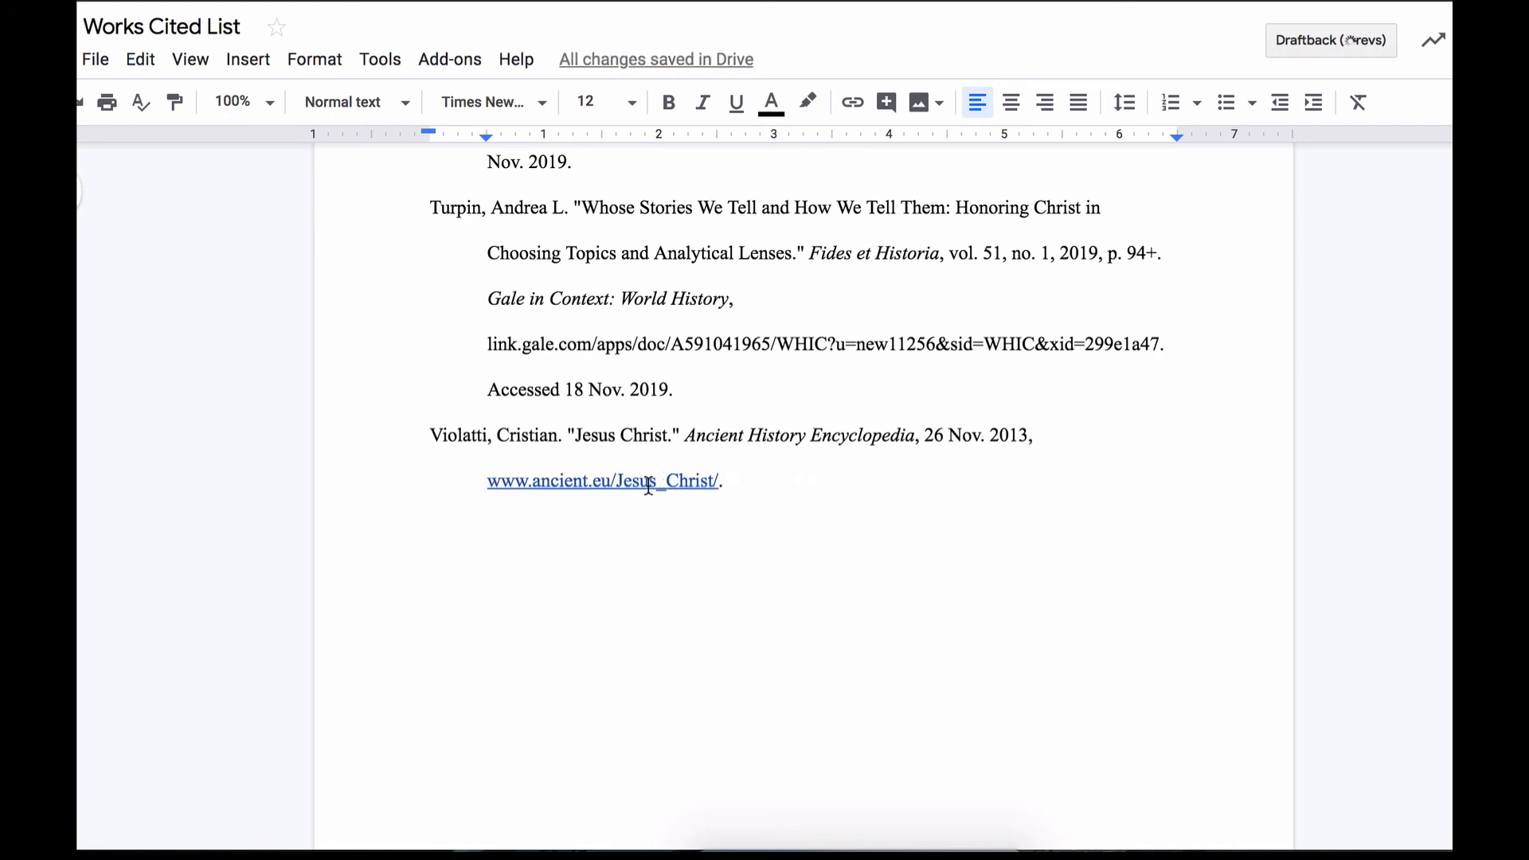
pyautogui.rightClick(649, 486)
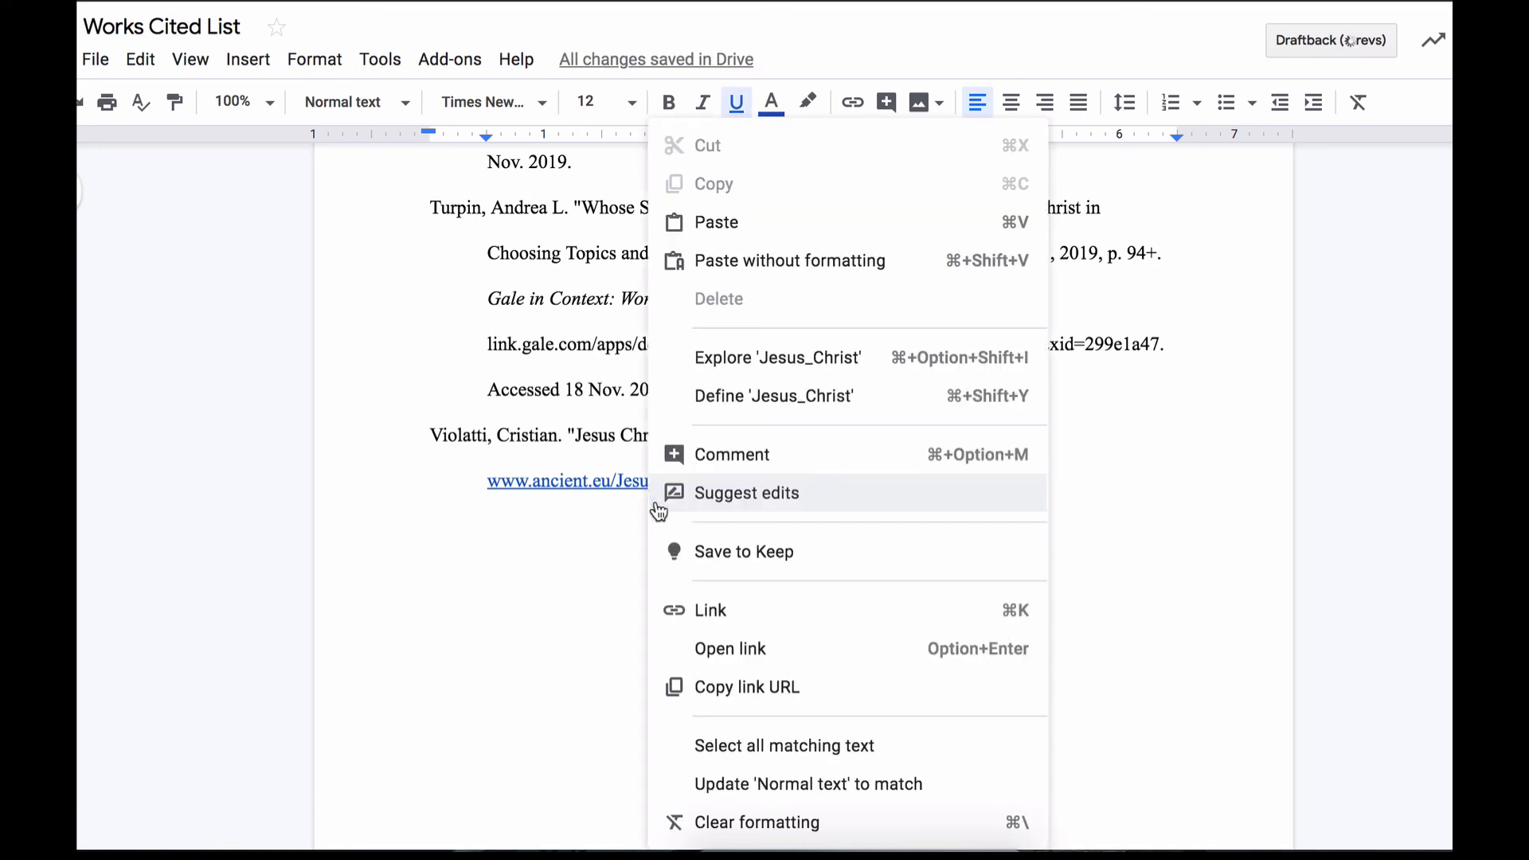
pyautogui.click(584, 481)
pyautogui.click(850, 516)
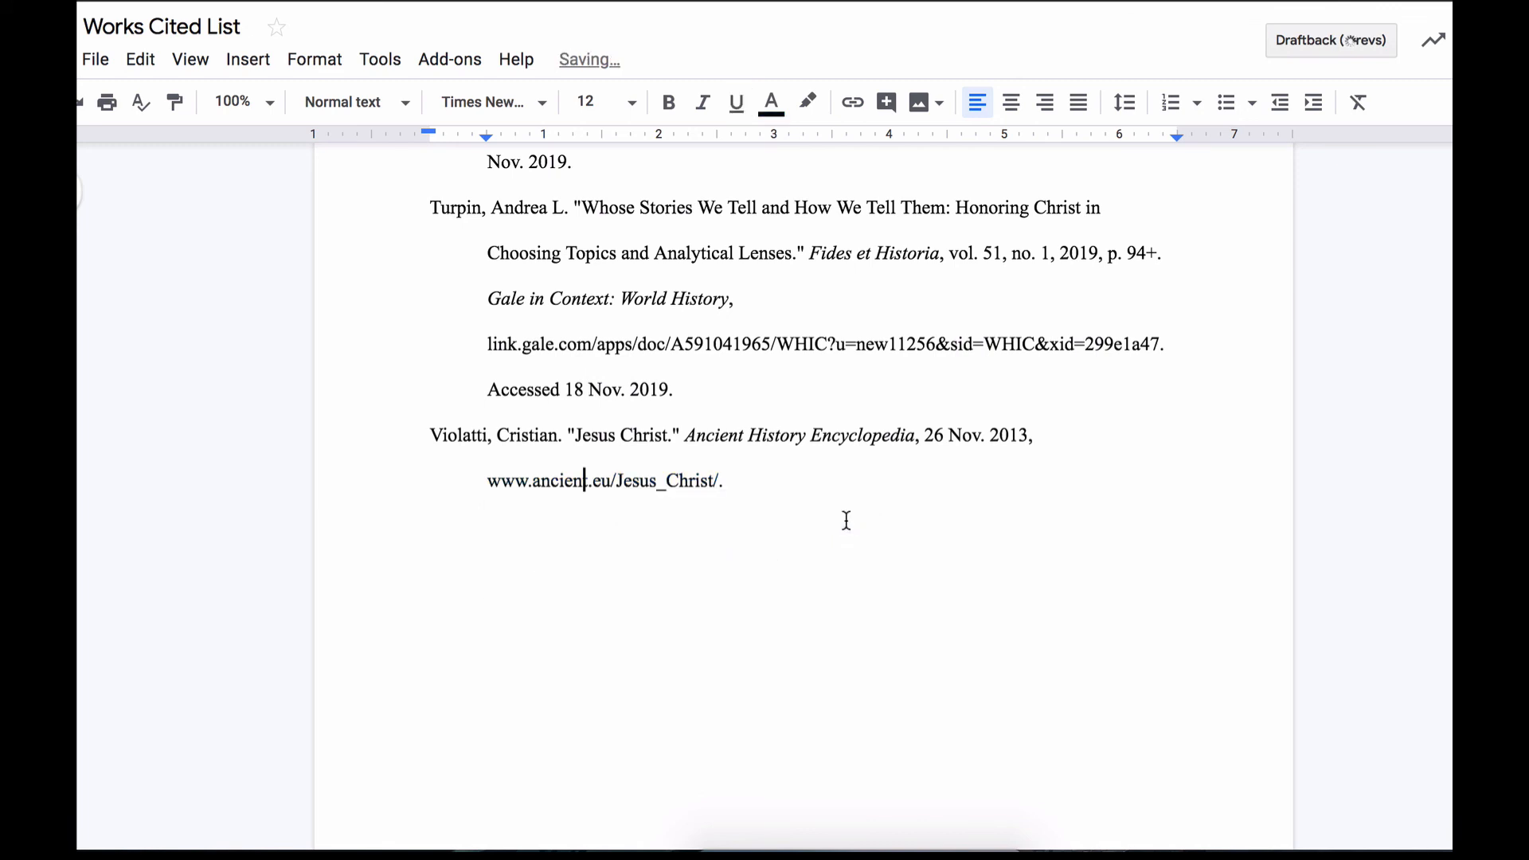
# End the third citation with "Accessed 18 Nov. 2019." after its URL and start a new line
pyautogui.click(755, 481)
pyautogui.write('Accessed 18 Nov')
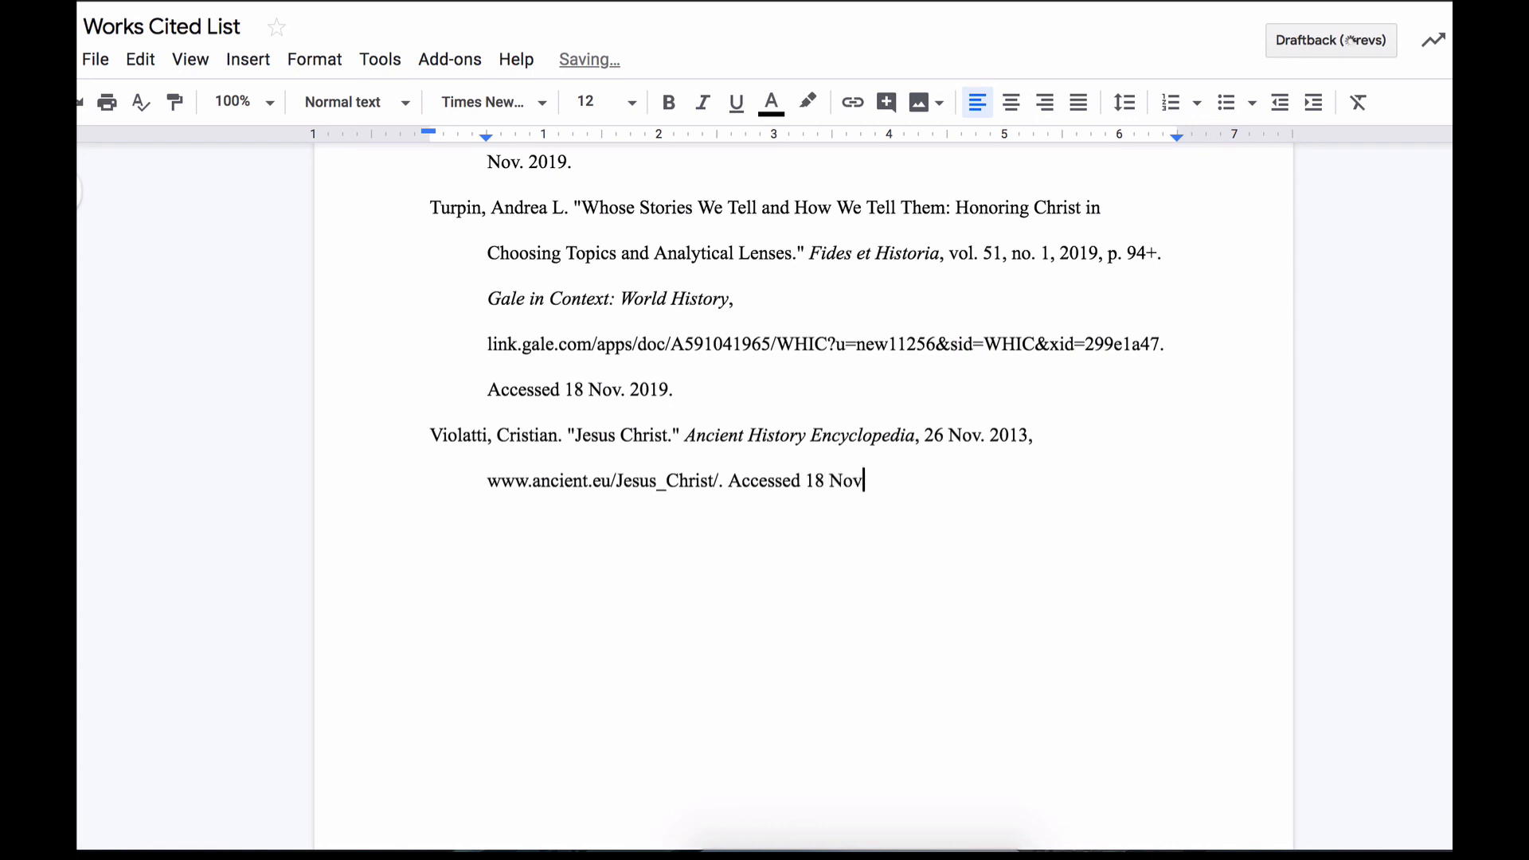
pyautogui.write('. 2019.')
pyautogui.press('Return')
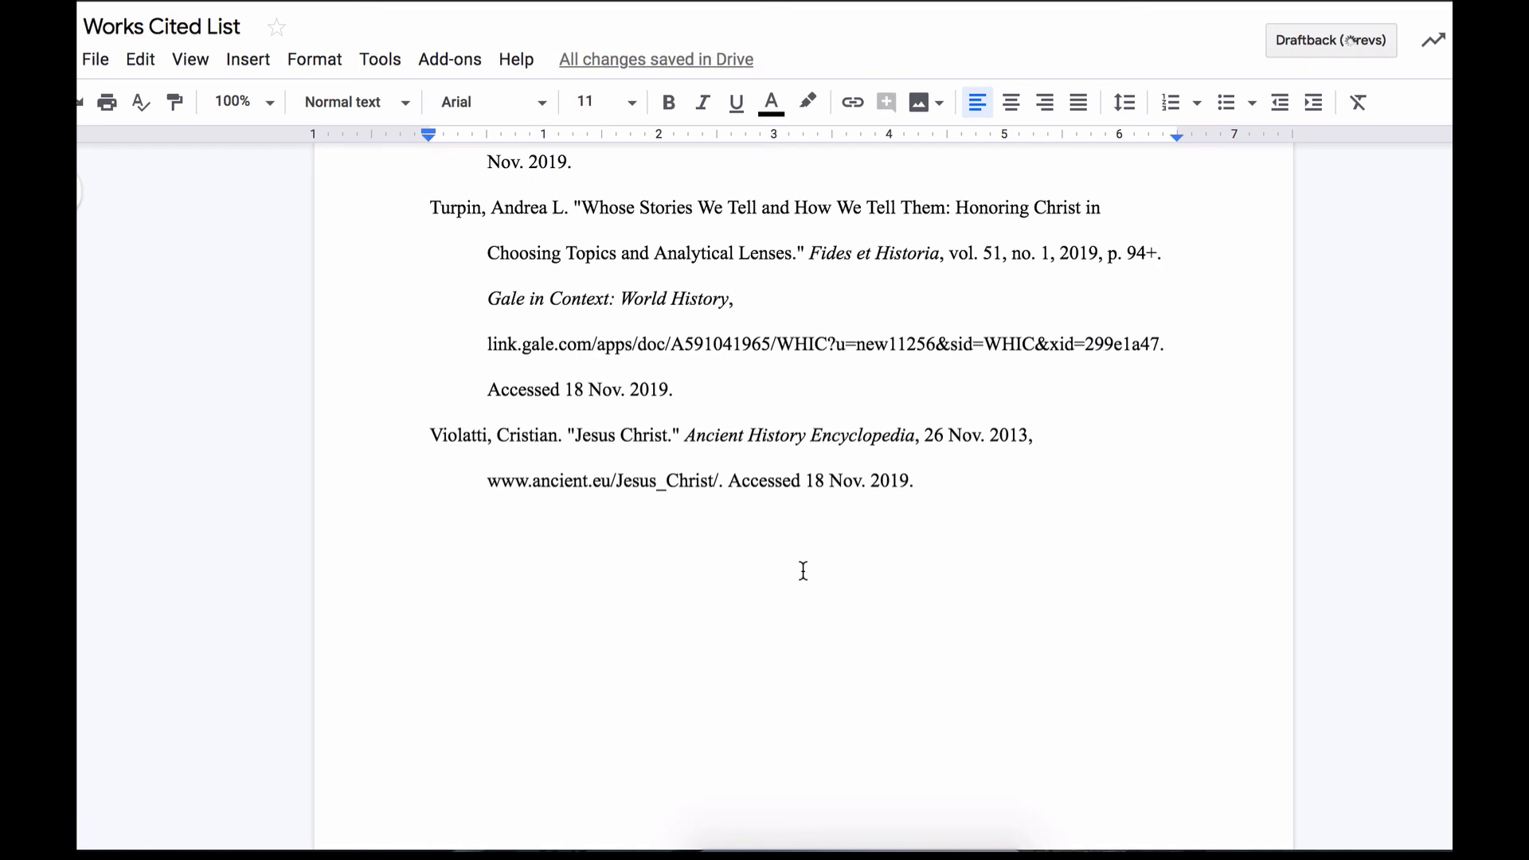
# Review the Works Cited list, examining where each entry begins and how the citations are laid out
pyautogui.scroll(3, 803, 570)
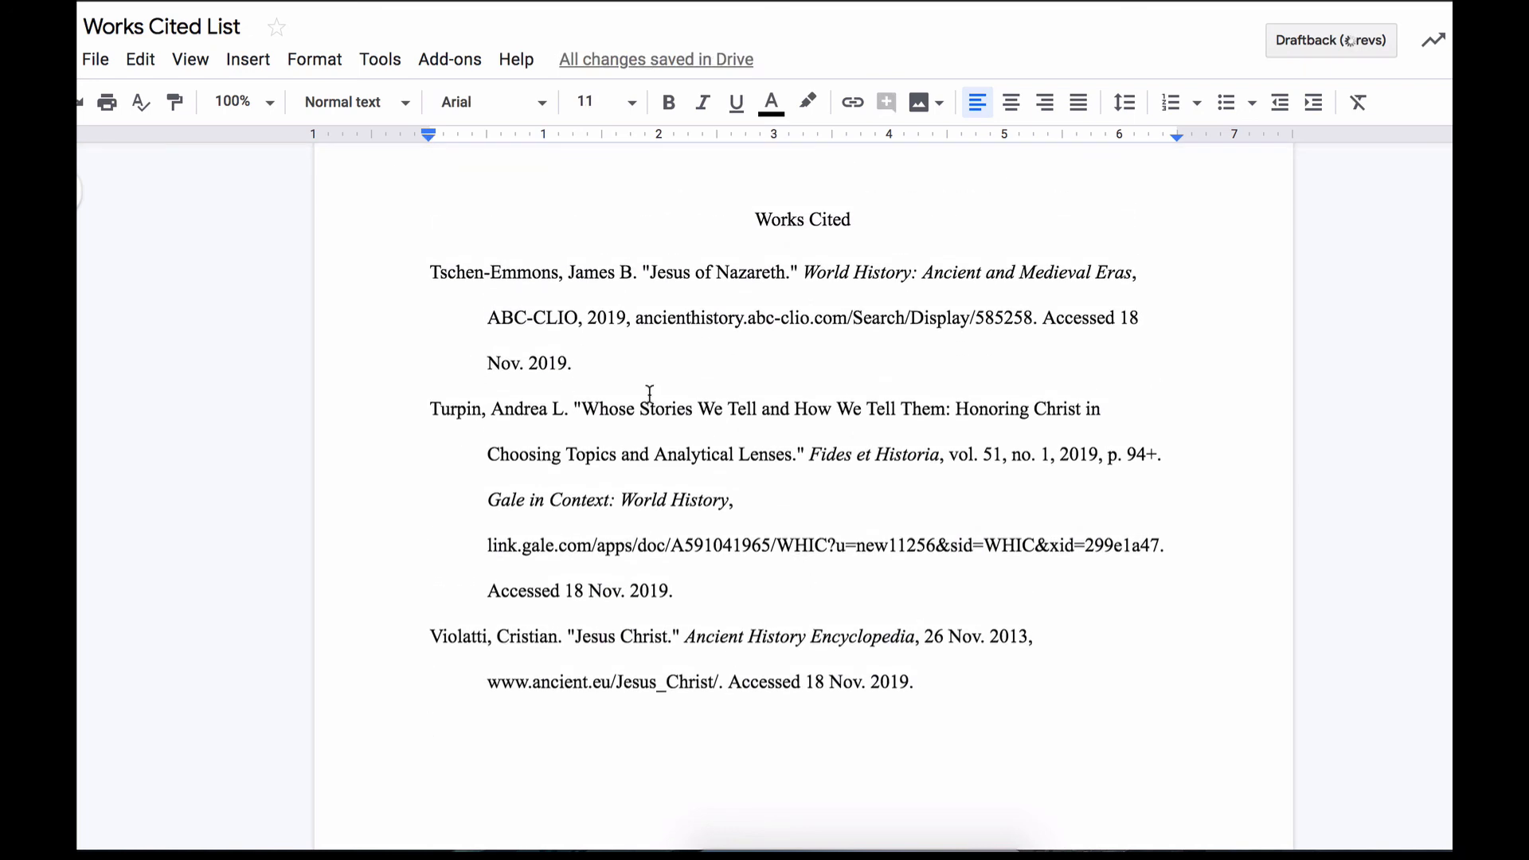
pyautogui.press('Up')
pyautogui.press('Up')
pyautogui.press('Up')
pyautogui.press('Up')
pyautogui.press('Up')
pyautogui.press('Up')
pyautogui.press('Up')
pyautogui.press('Up')
pyautogui.press('Up')
pyautogui.press('Up')
pyautogui.hotkey('ctrl', 'shift', 'Right')
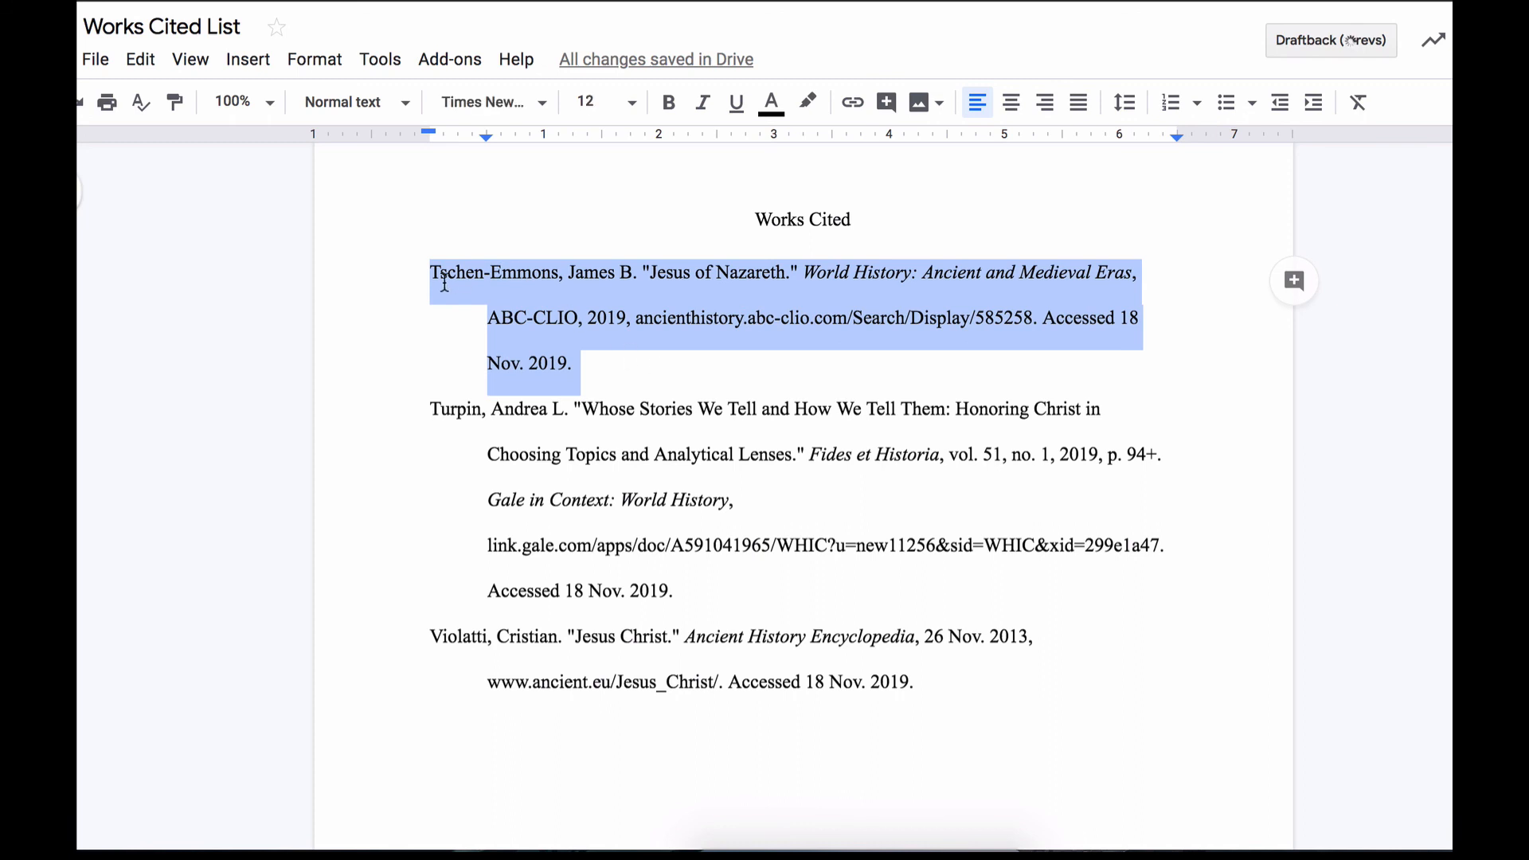
pyautogui.click(412, 415)
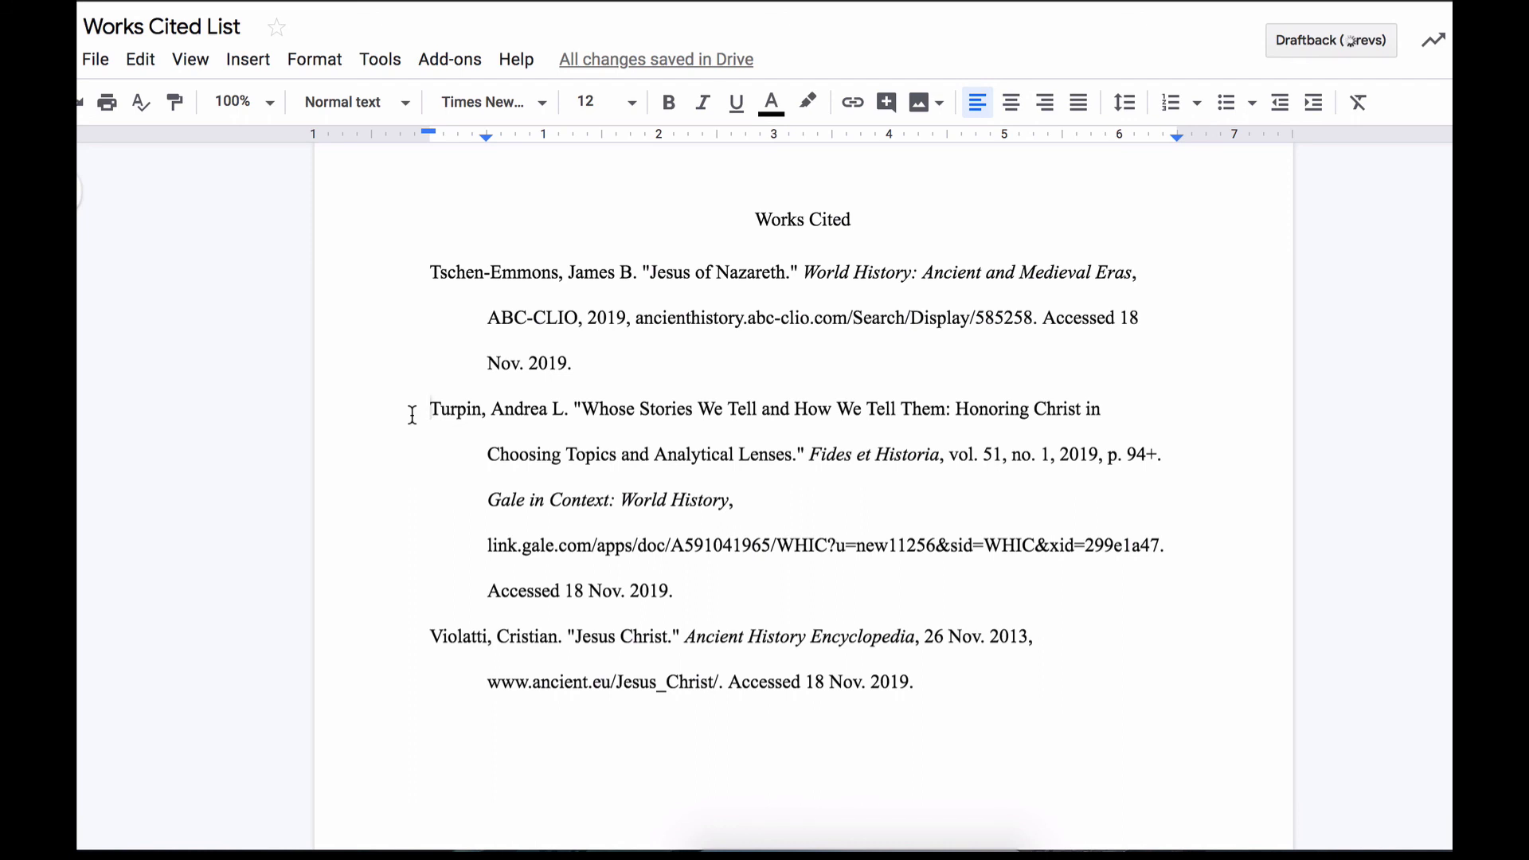
pyautogui.click(419, 272)
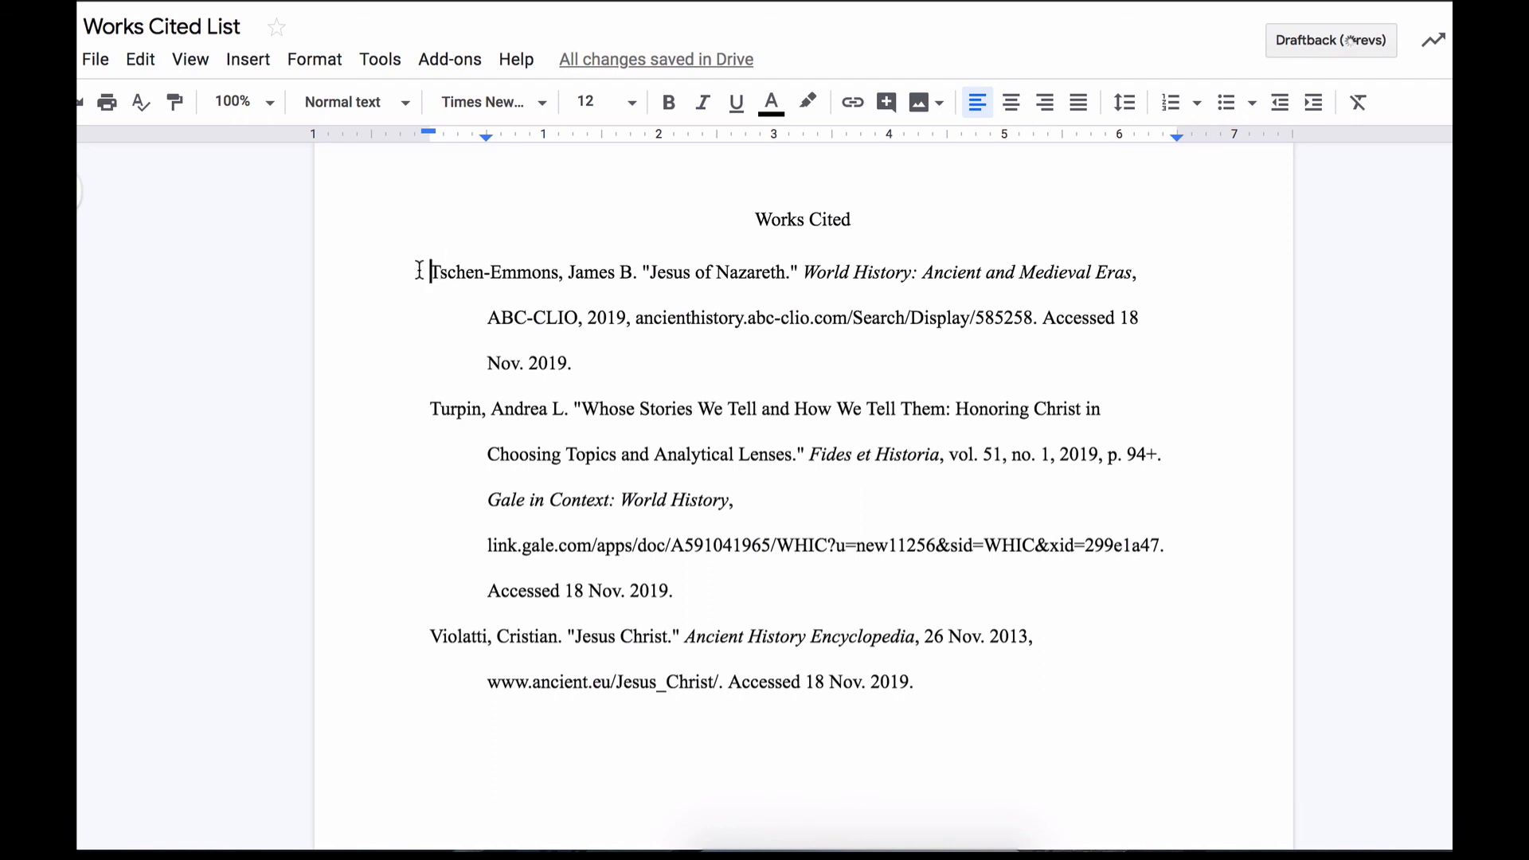